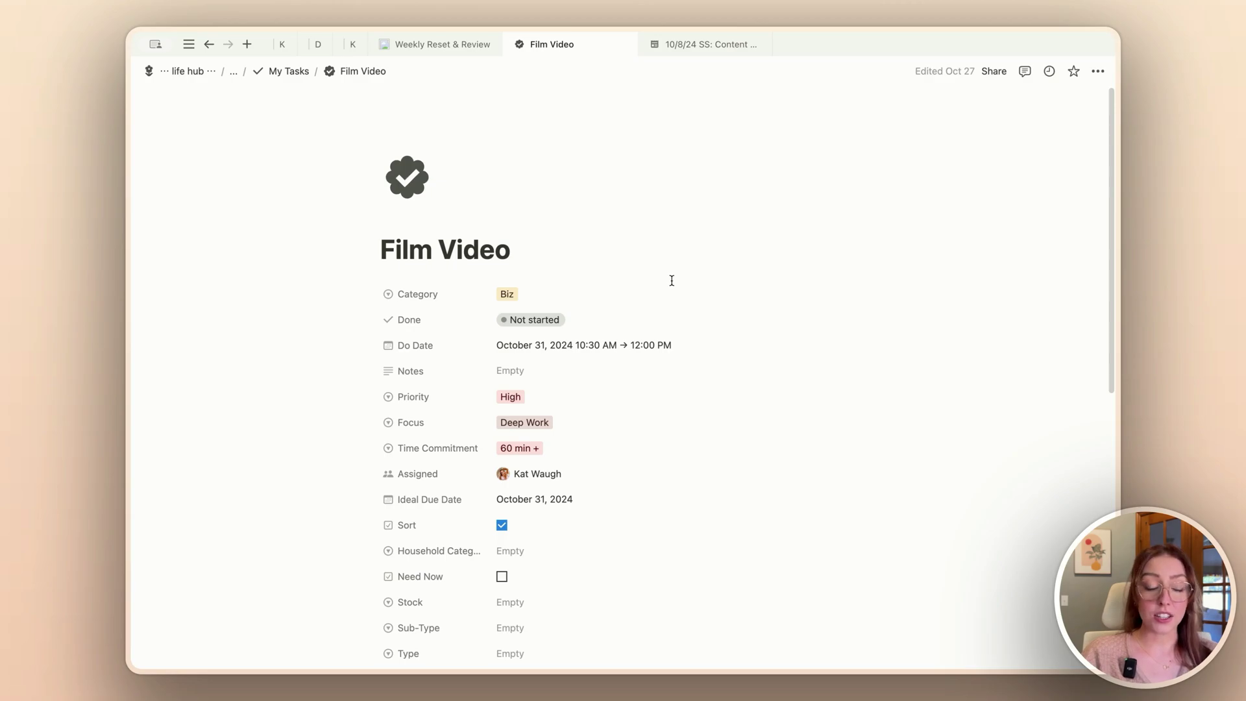
Step: Open the layout customization for the Film Video task page and set inline comments to Minimal
scroll(671, 281, down, 3)
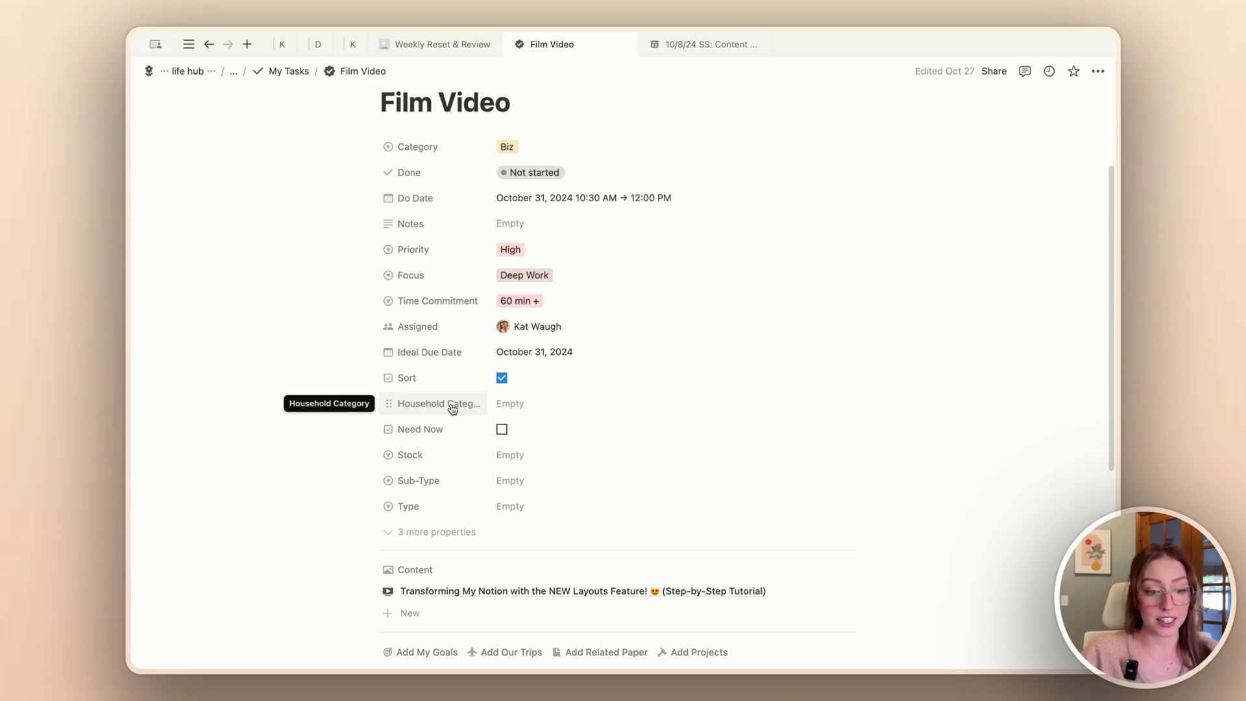
scroll(732, 309, up, 3)
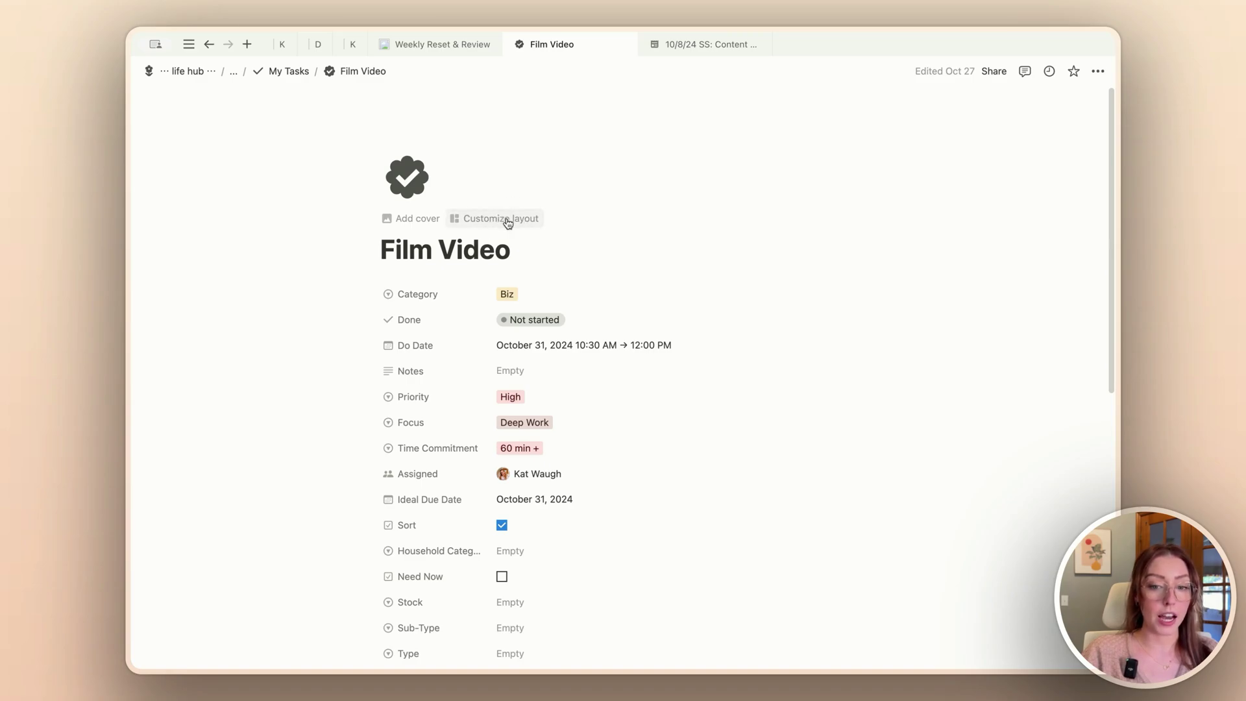
click(1098, 73)
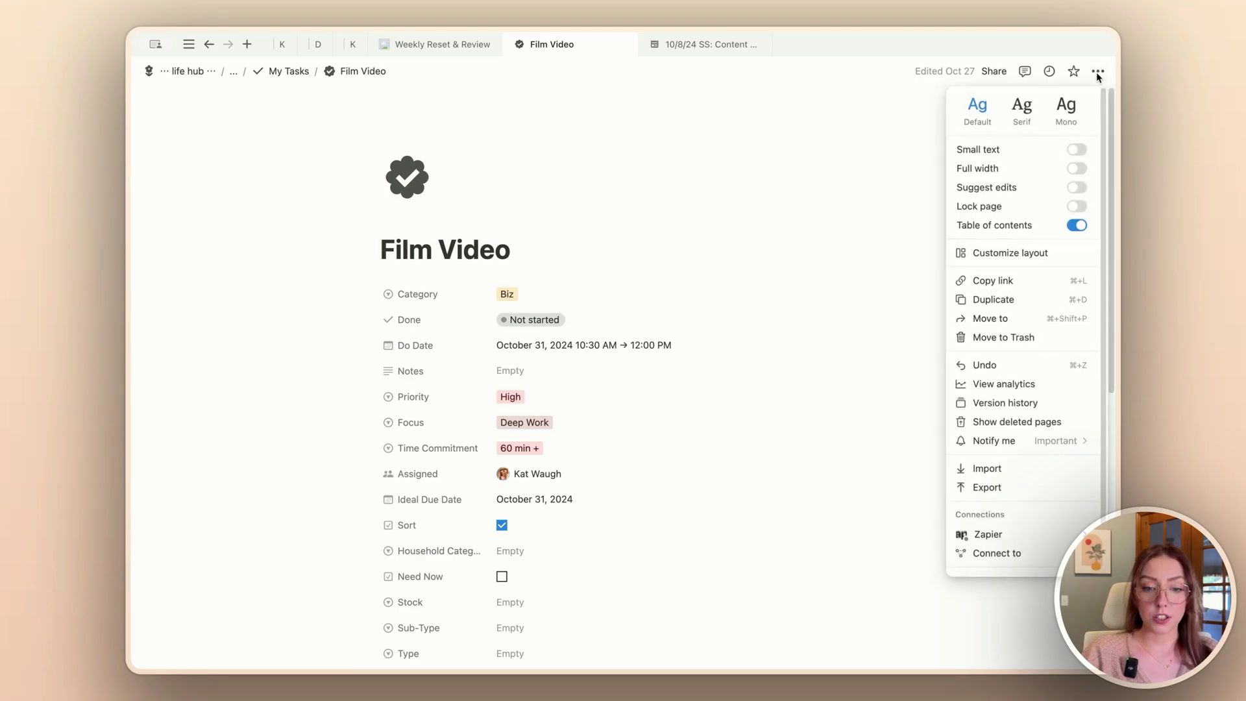
click(515, 214)
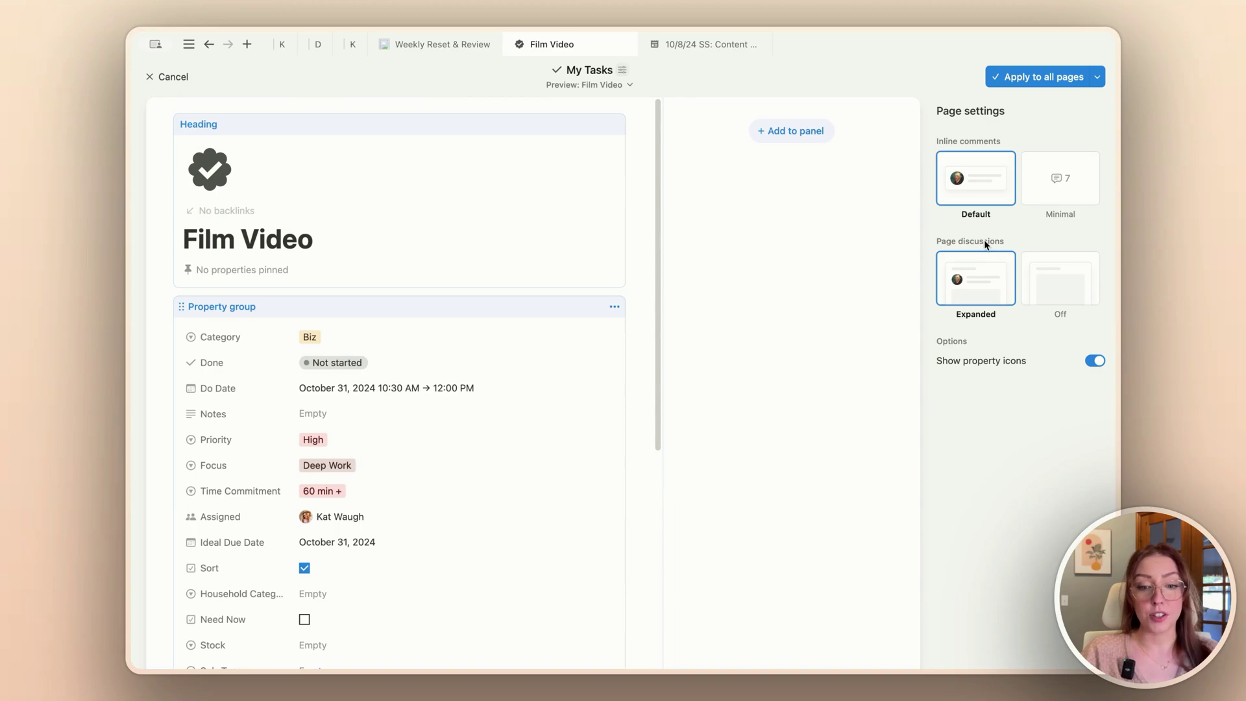
click(1058, 182)
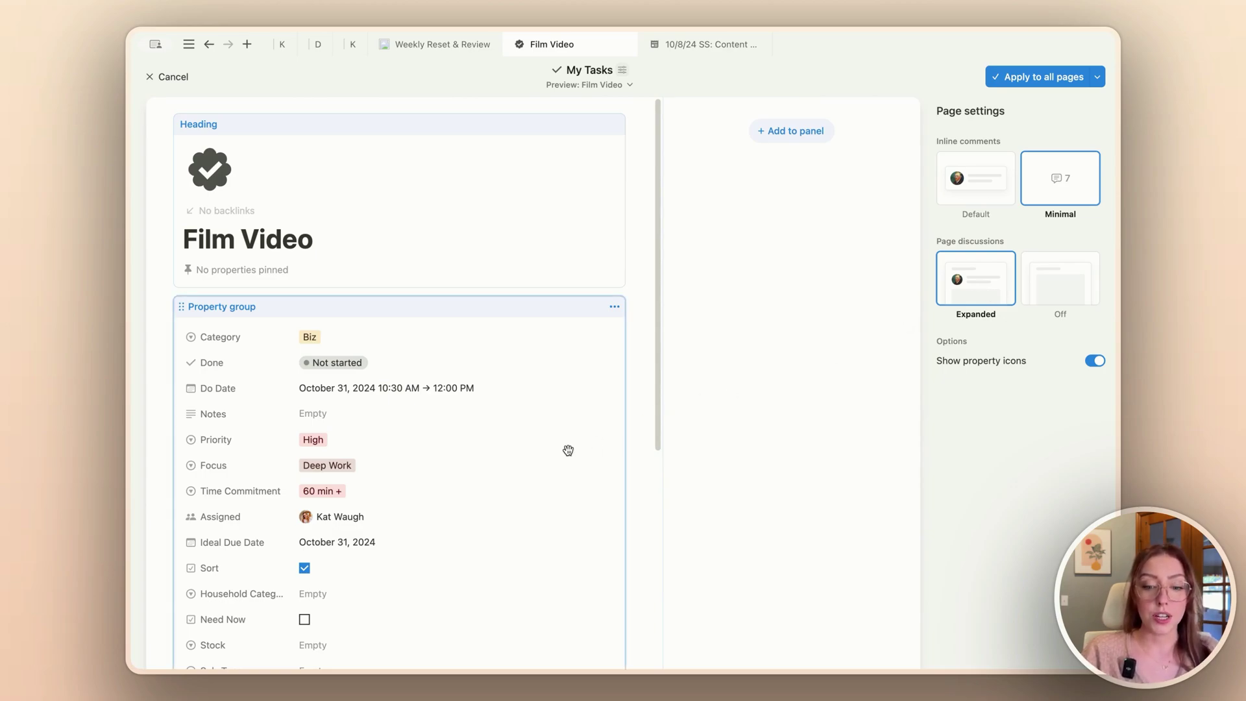
Step: Try turning page discussions off and hiding the property icons, restoring Expanded discussions and visible icons
scroll(568, 449, down, 5)
scroll(568, 450, down, 3)
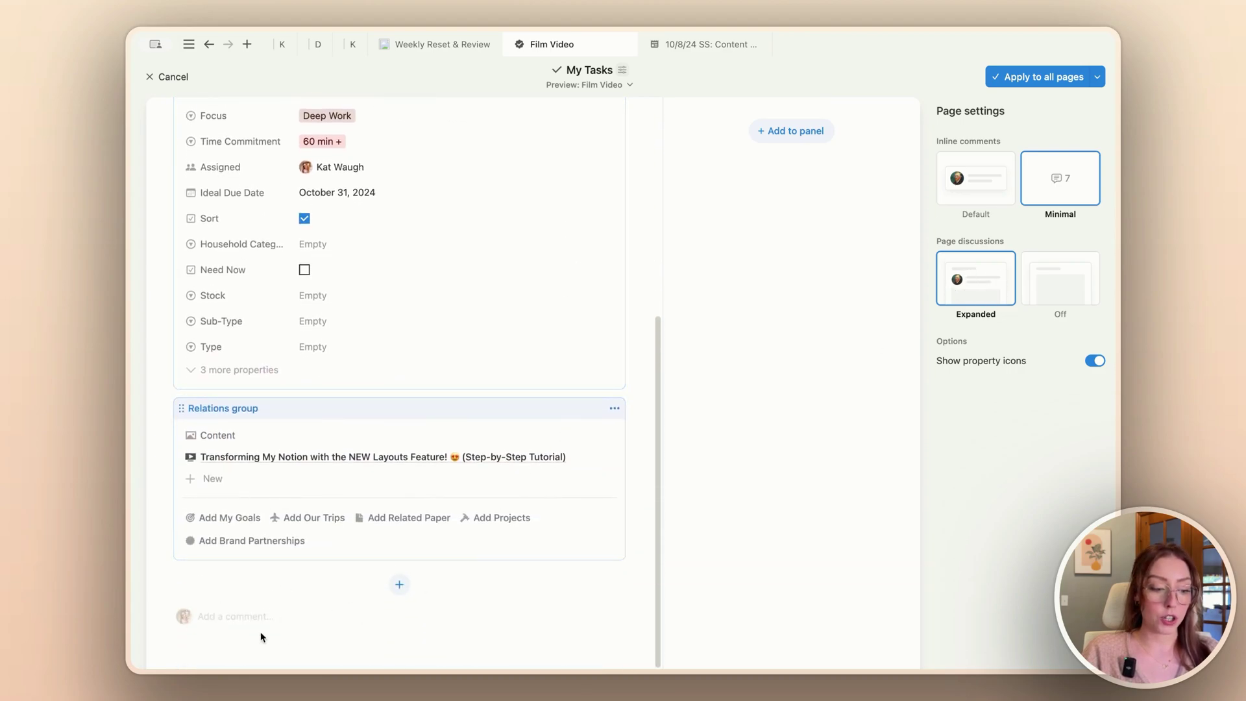
click(1067, 293)
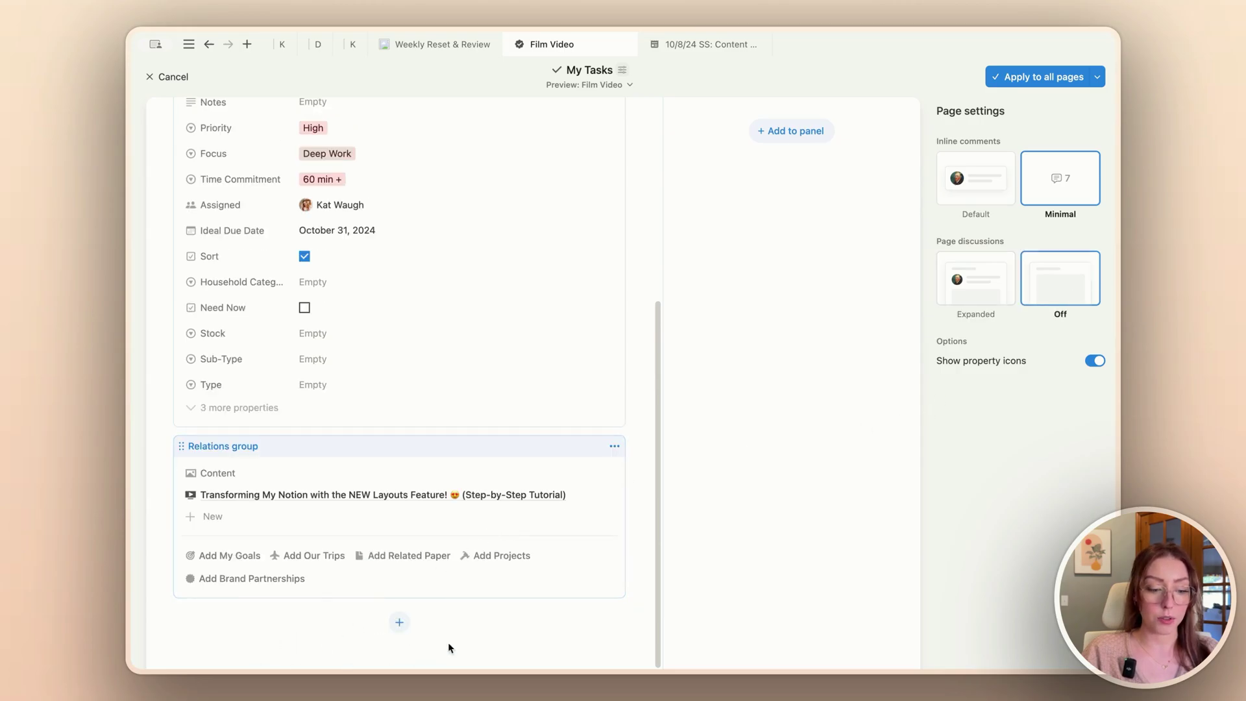
click(976, 273)
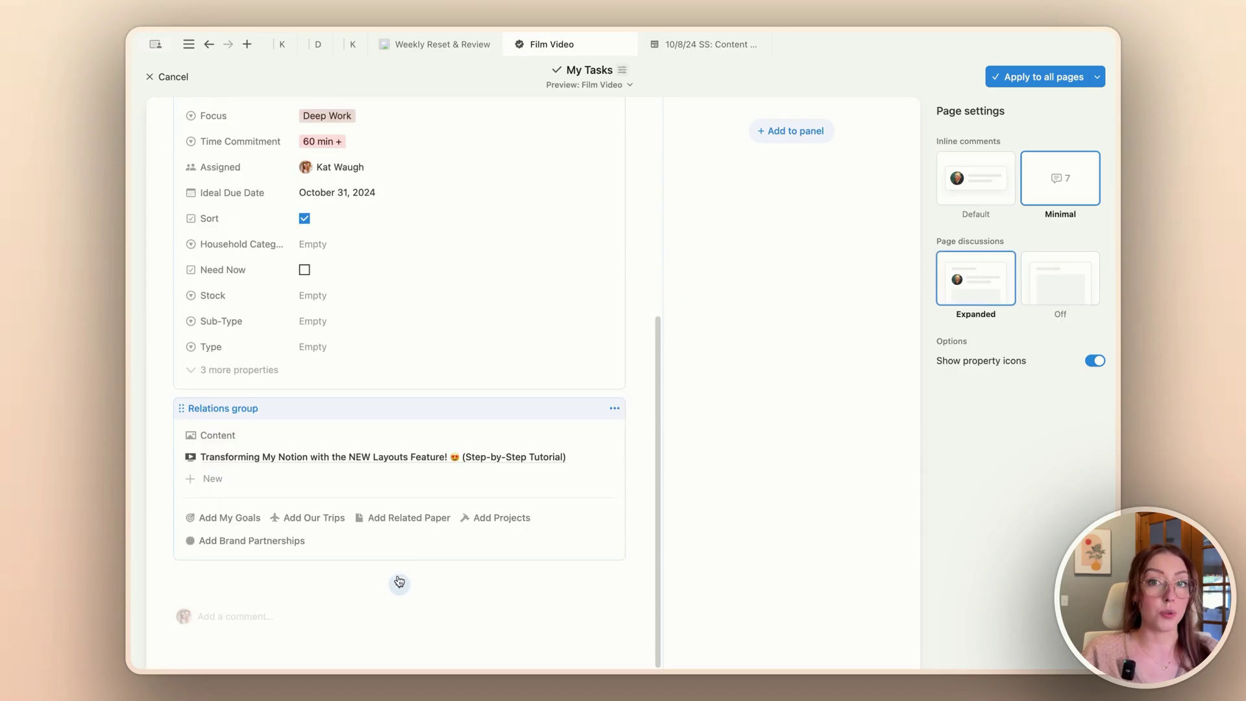
scroll(399, 581, up, 5)
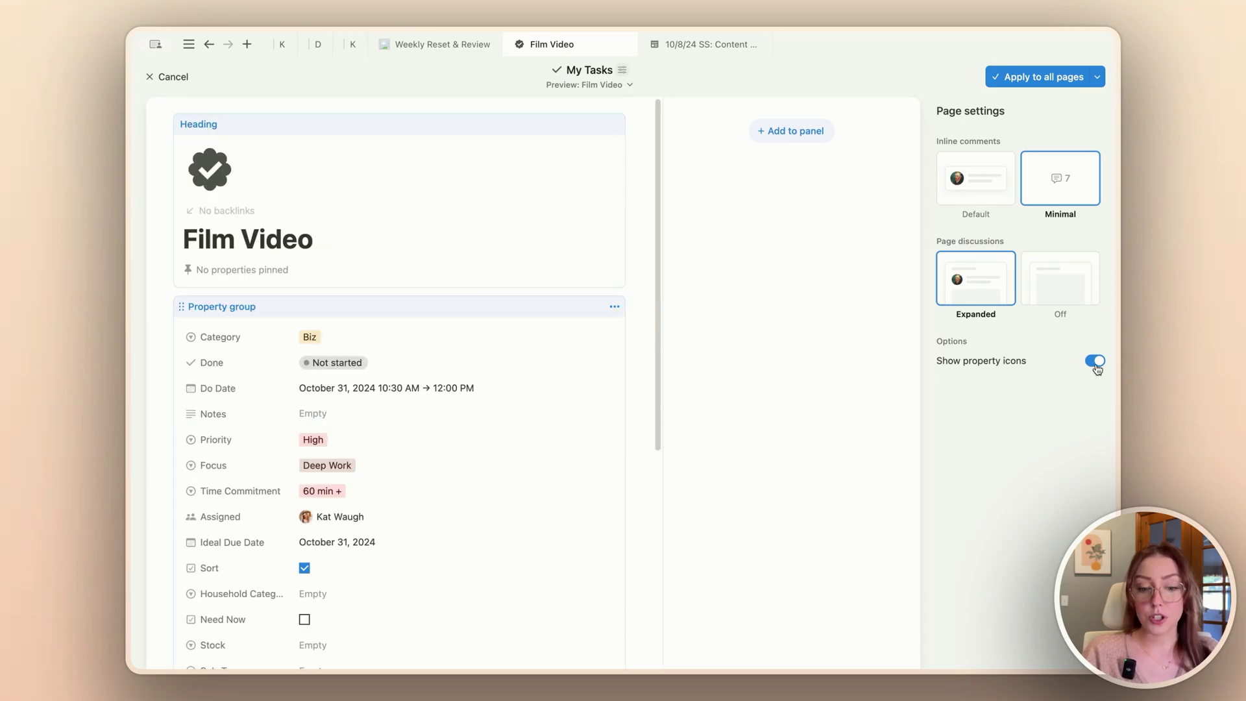
click(1096, 365)
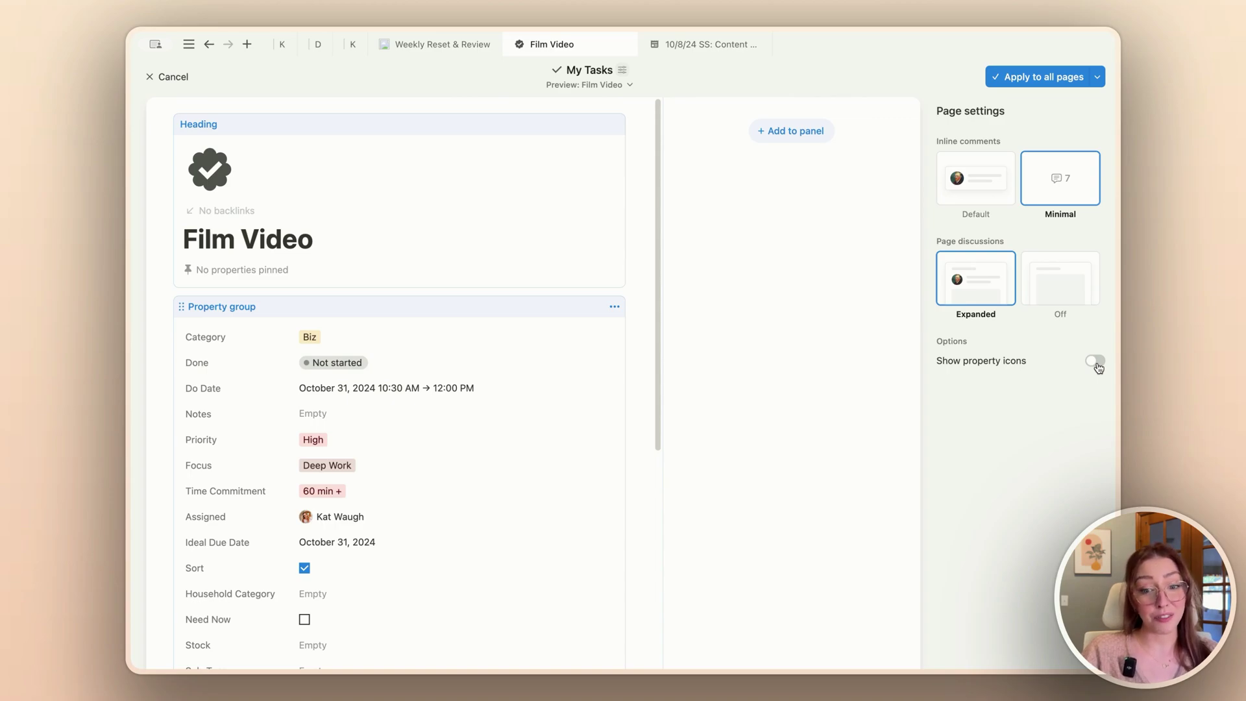
click(1096, 364)
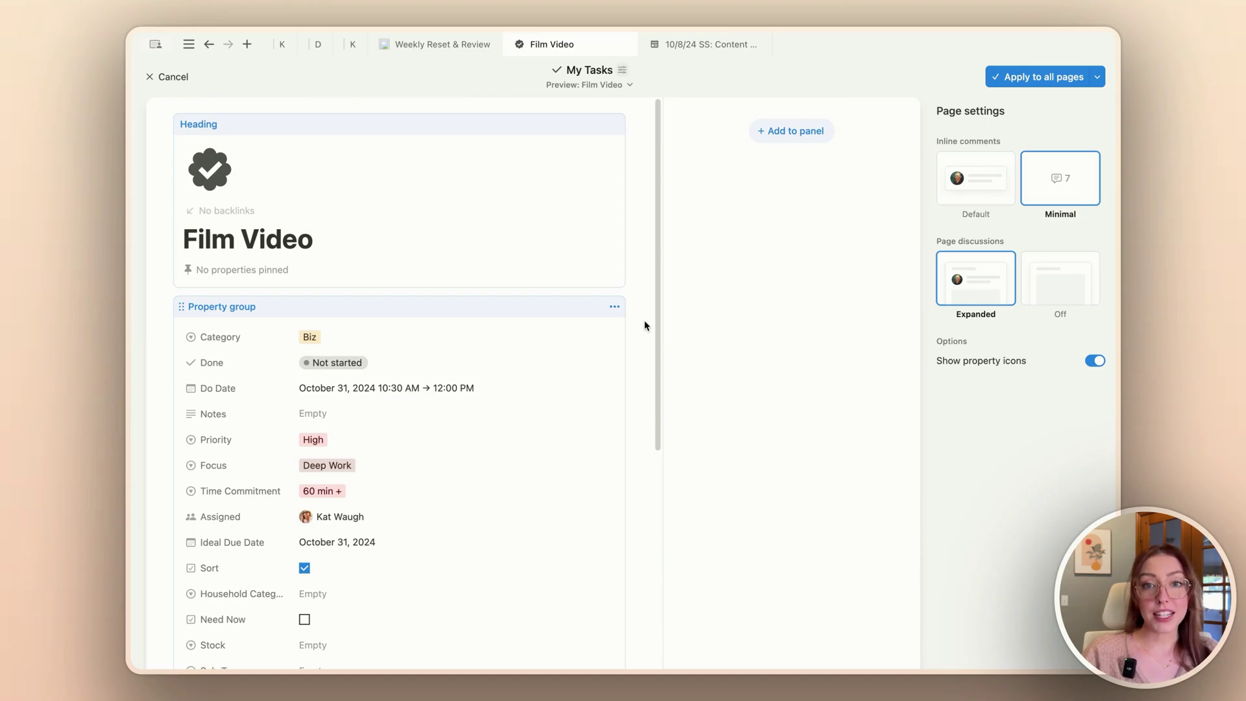
Step: Pin the Category, Done, Do Date and Assigned properties to the page heading
click(392, 192)
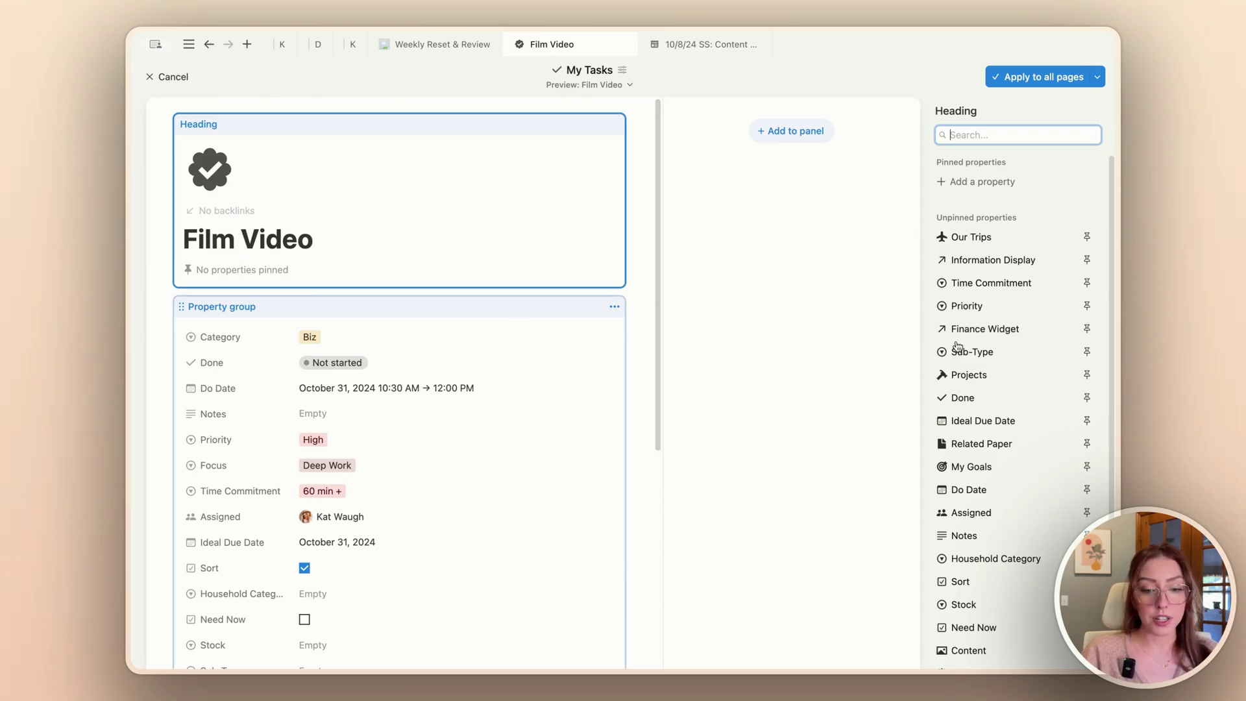
scroll(999, 487, down, 3)
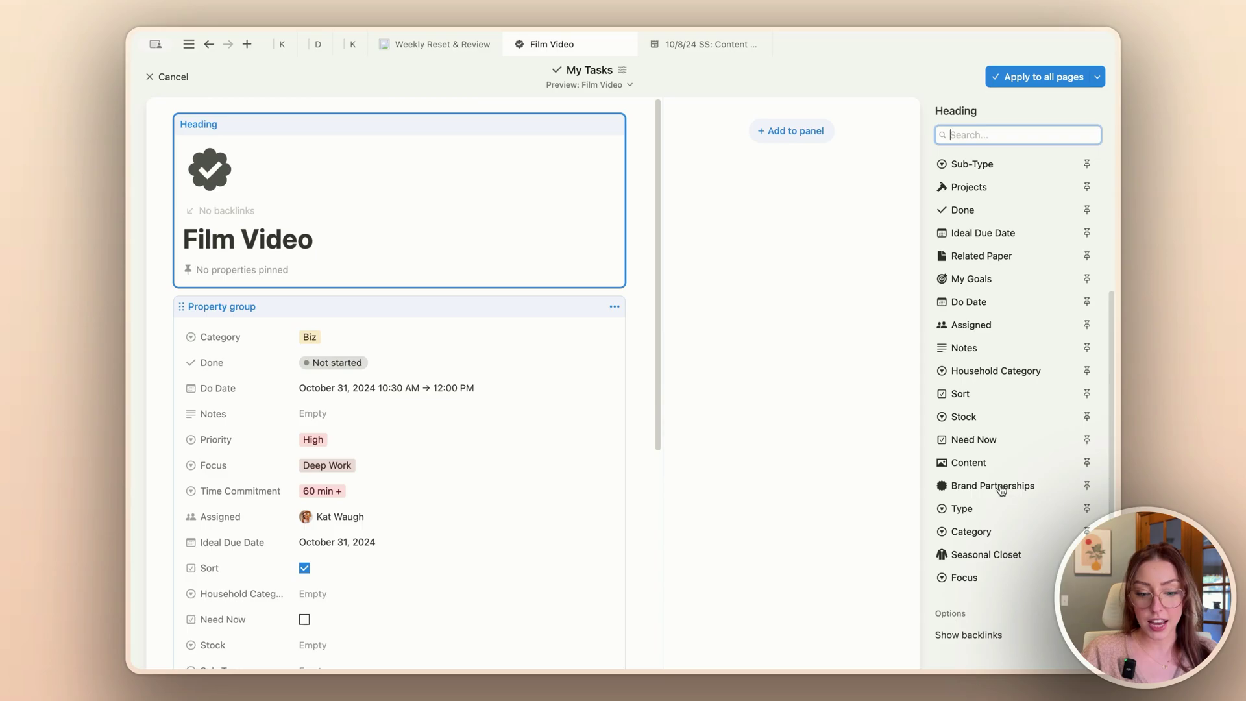
click(1087, 531)
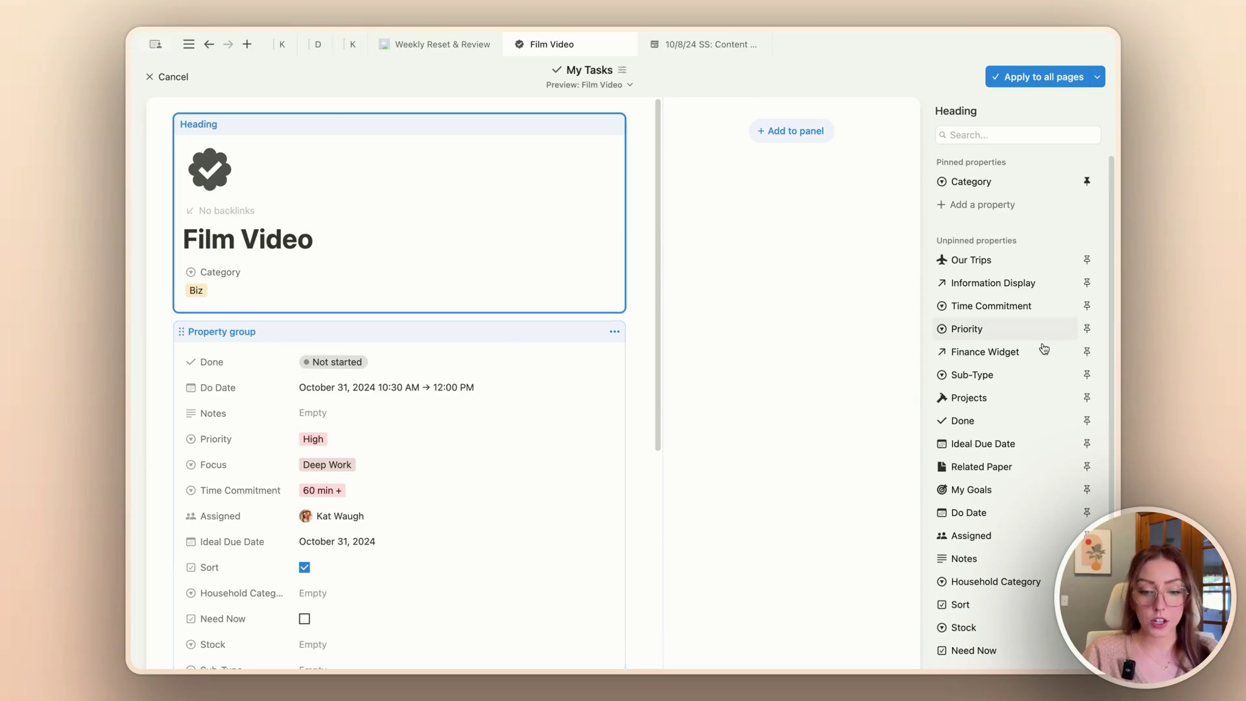
click(1087, 421)
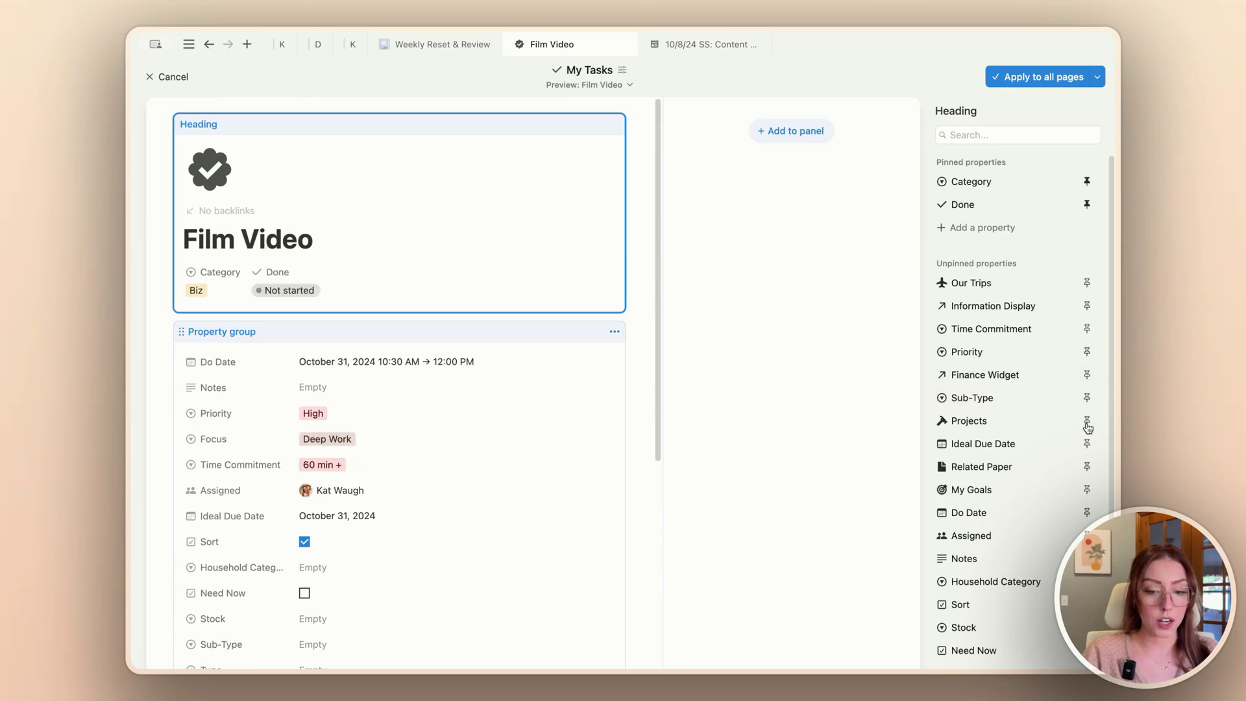
click(1087, 513)
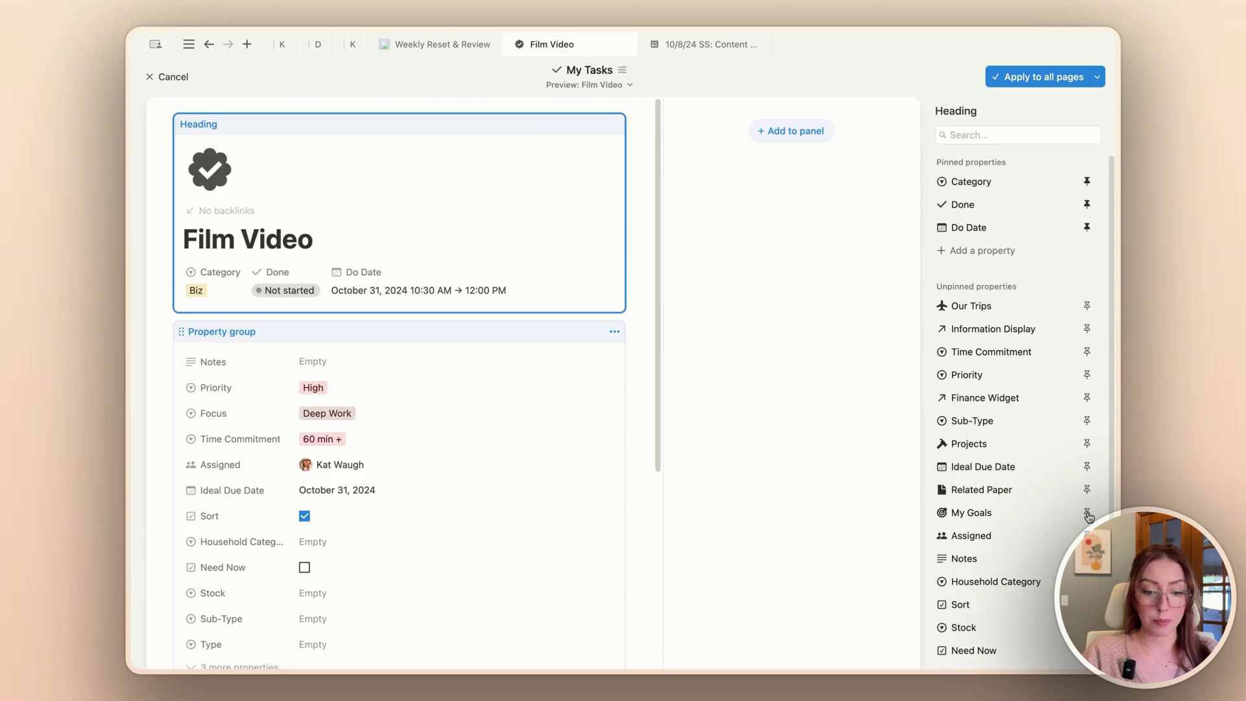
scroll(1018, 479, down, 3)
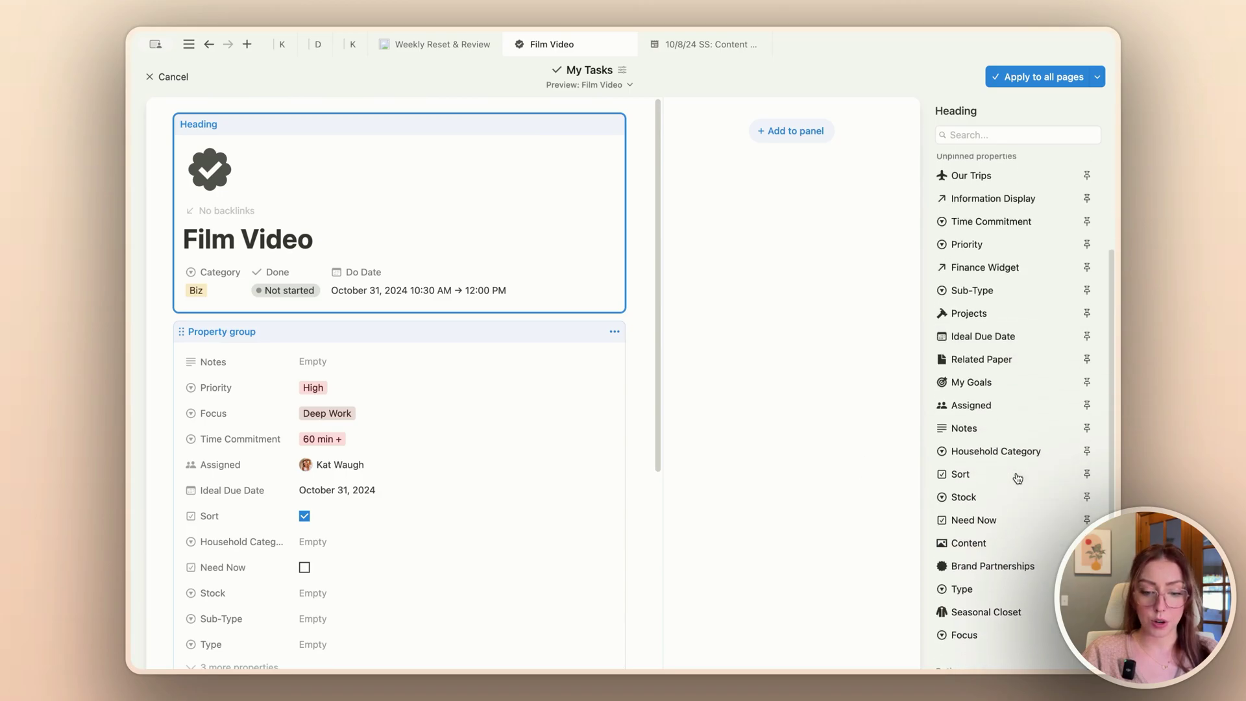
scroll(1008, 521, down, 2)
scroll(1006, 522, up, 2)
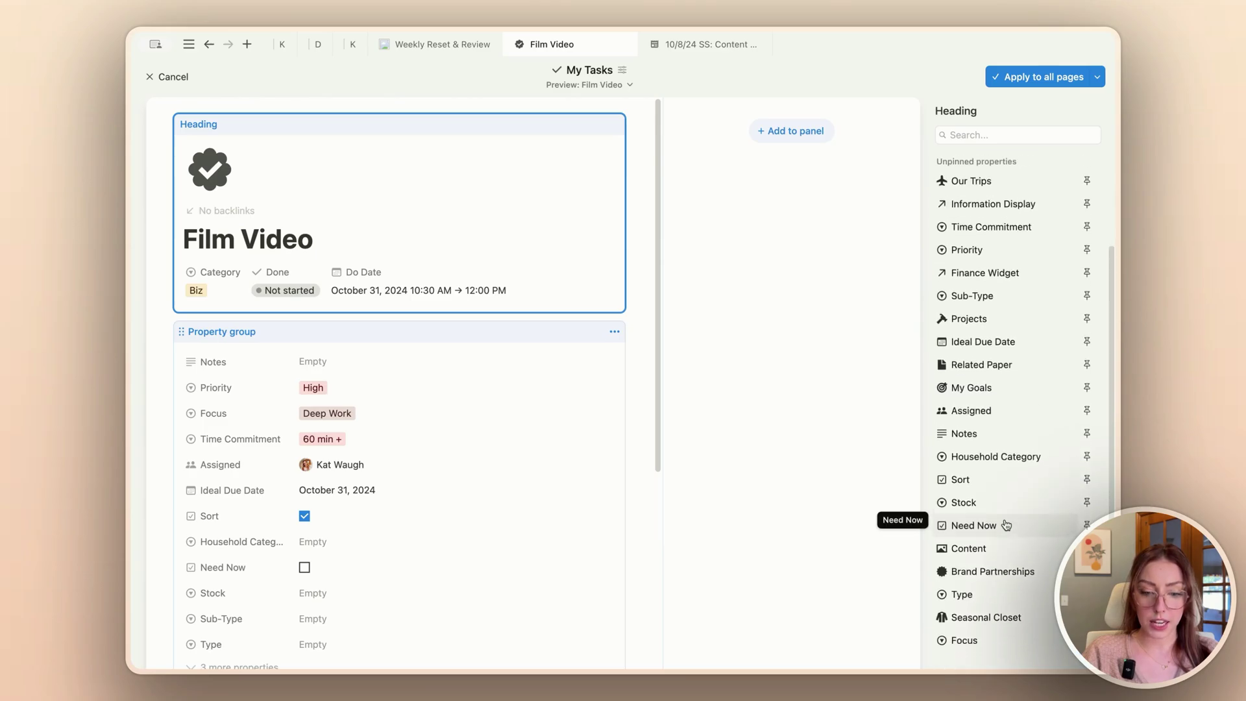
click(1089, 439)
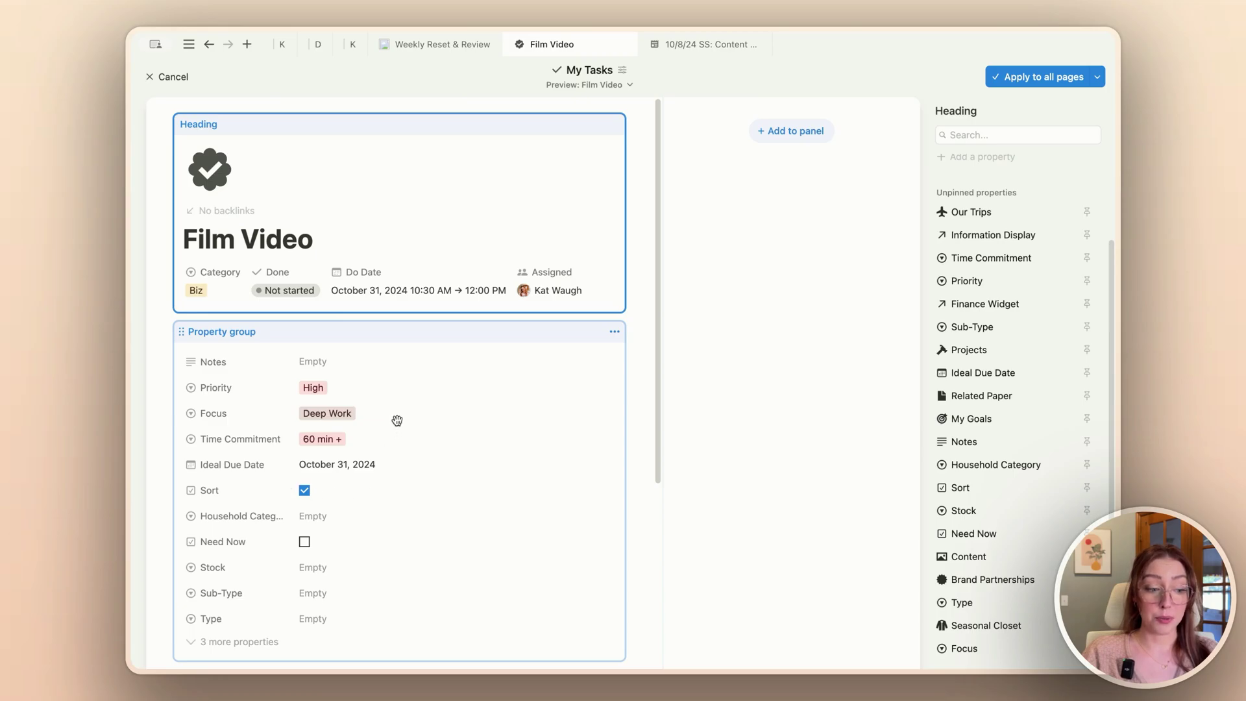
Step: Move the whole property group from the main page body into the side panel
scroll(397, 420, down, 3)
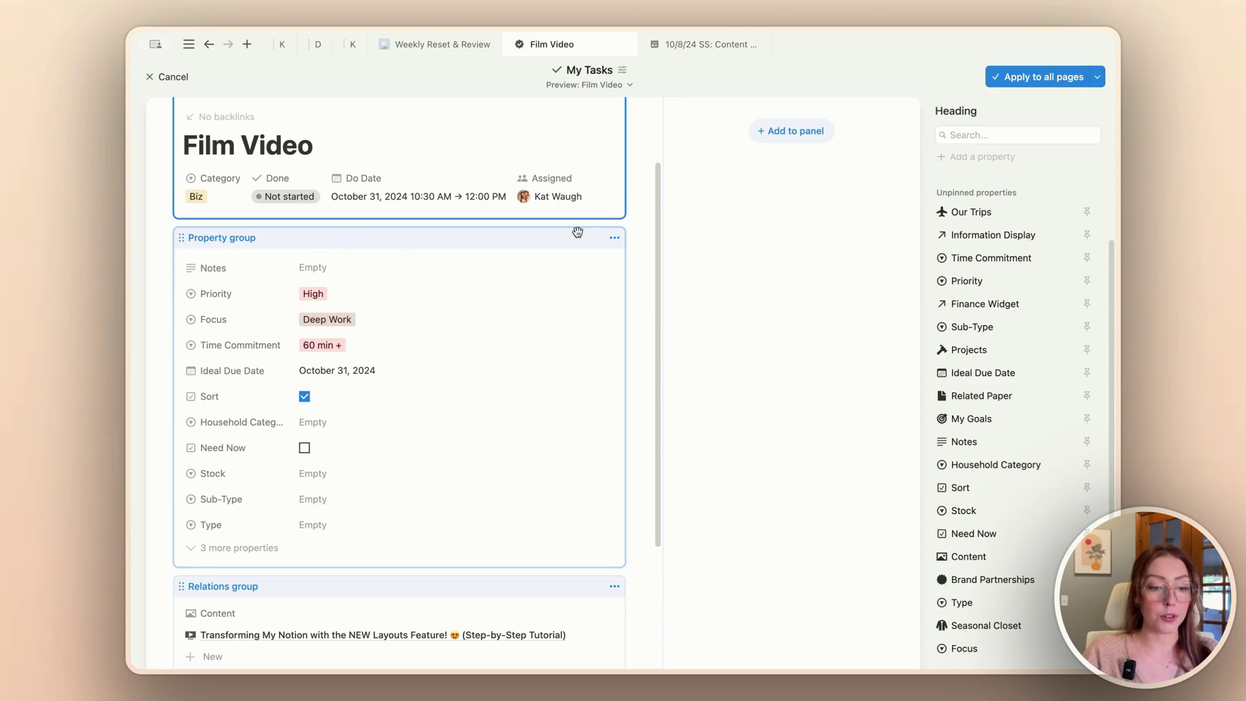
click(615, 238)
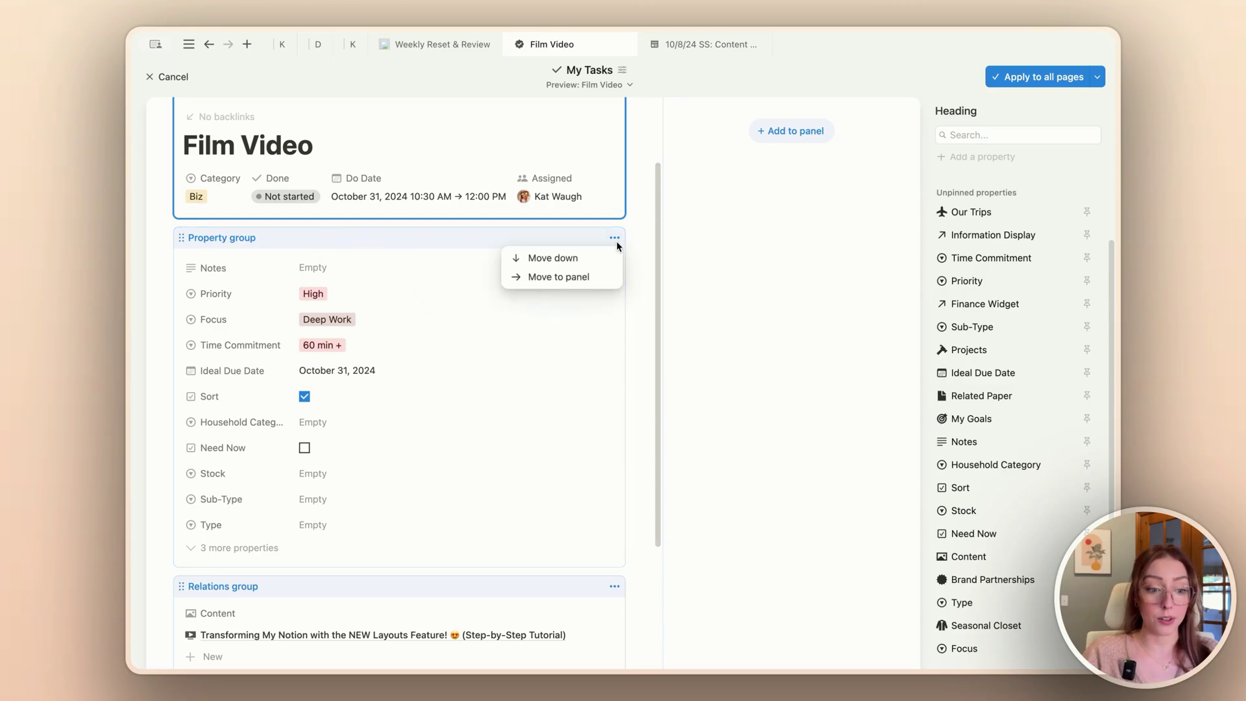
click(559, 276)
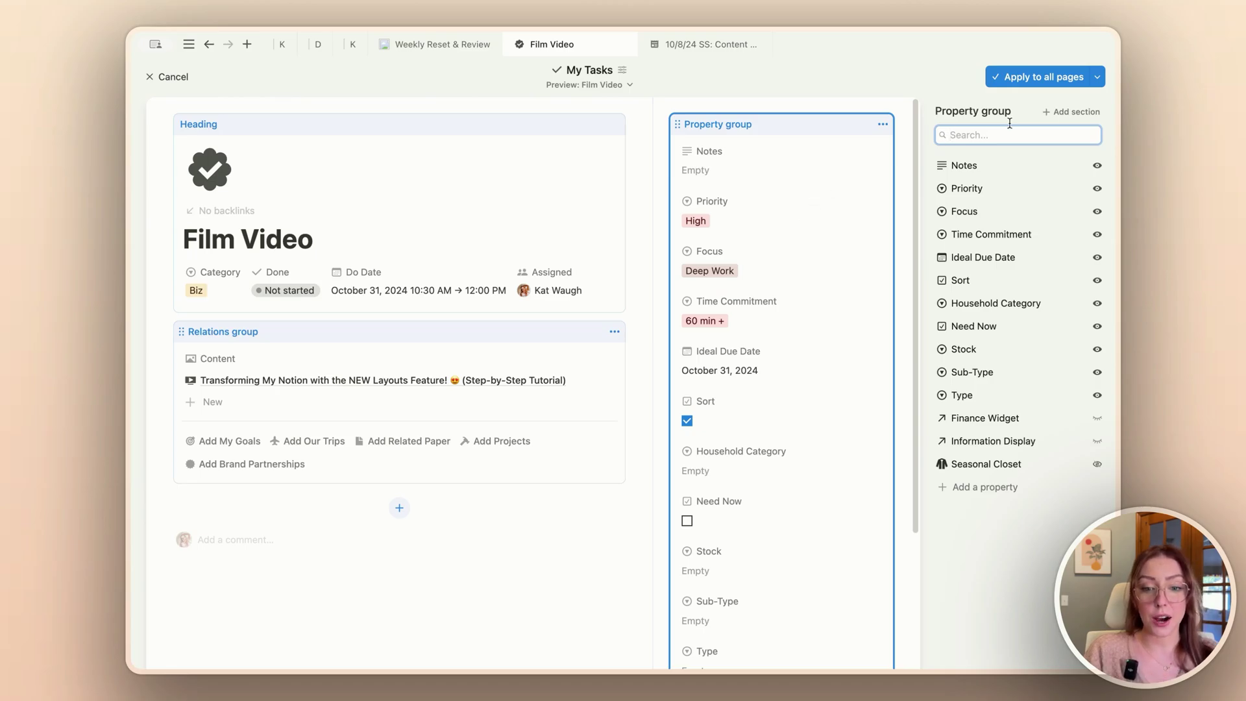
Step: Add a section named "Task Details" to the property group
click(1088, 114)
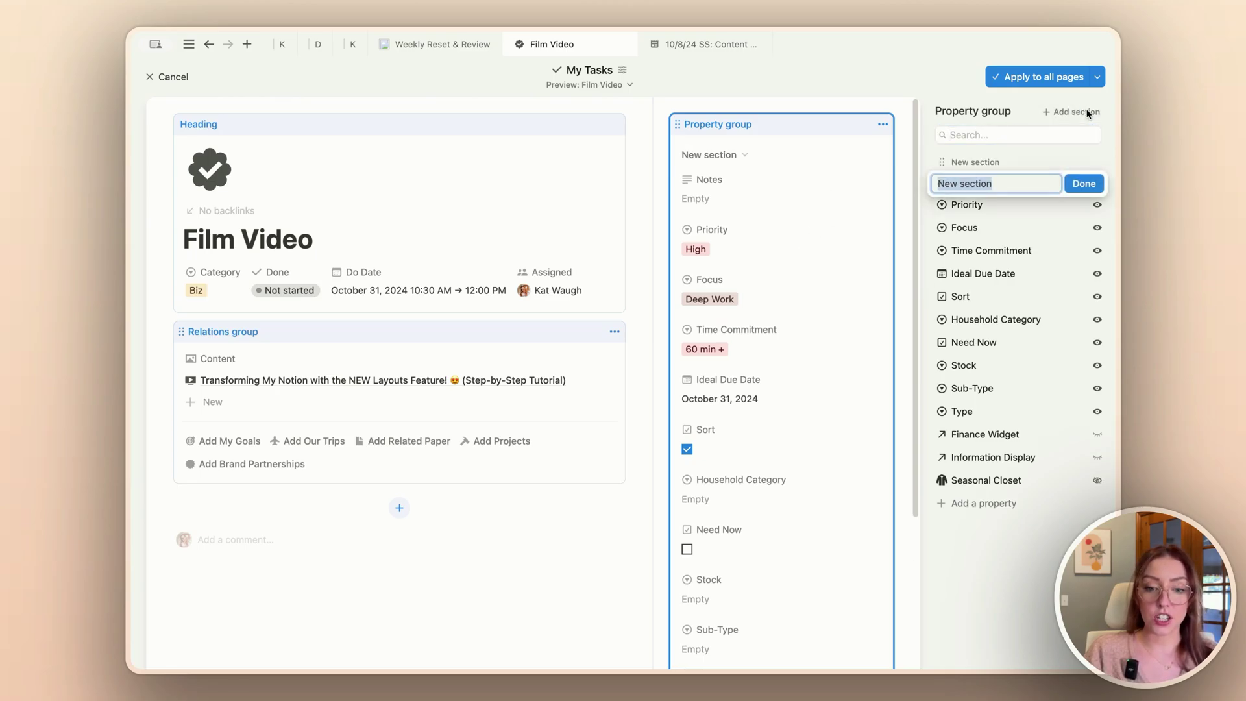
text(Tas)
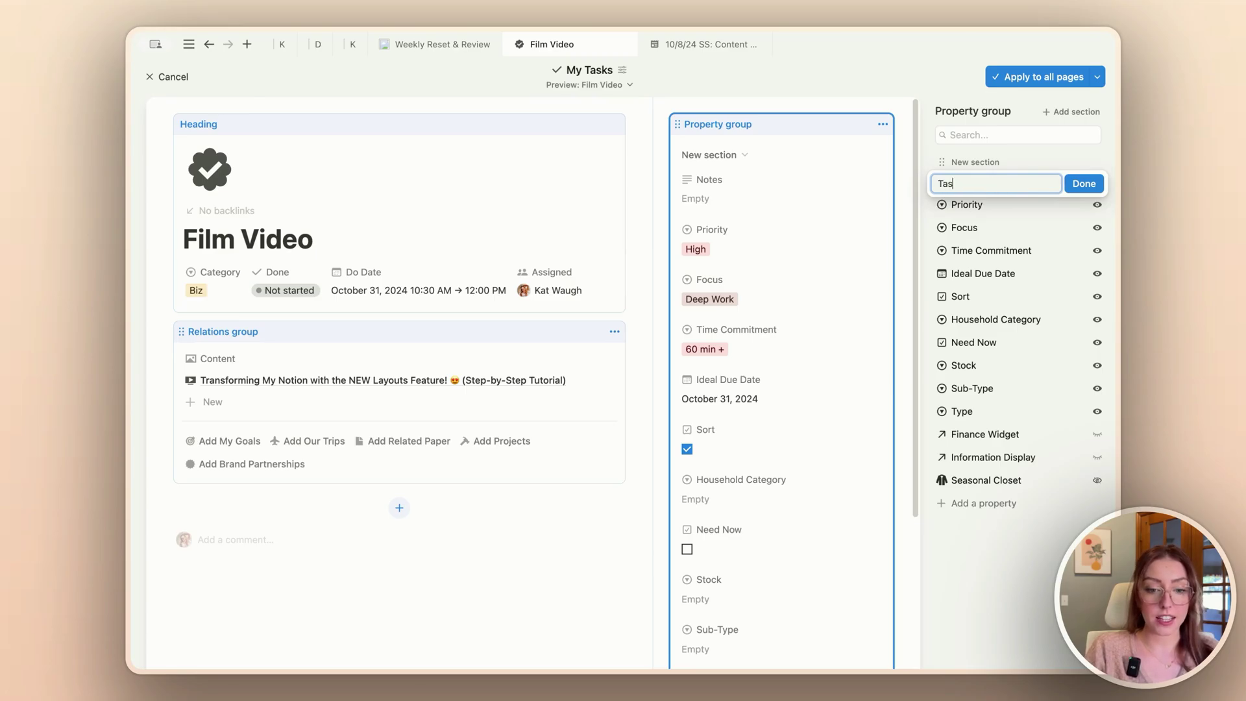
text(k Detaiol)
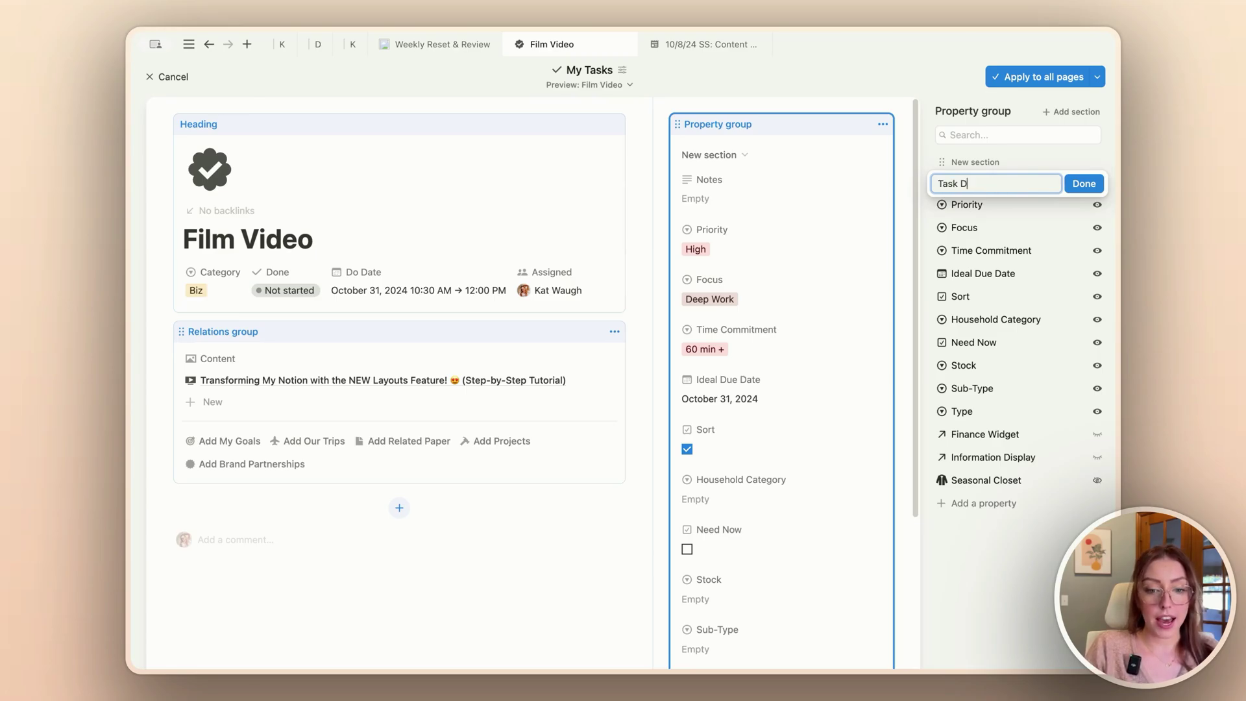
key(BackSpace)
key(BackSpace)
text(ls)
click(1096, 186)
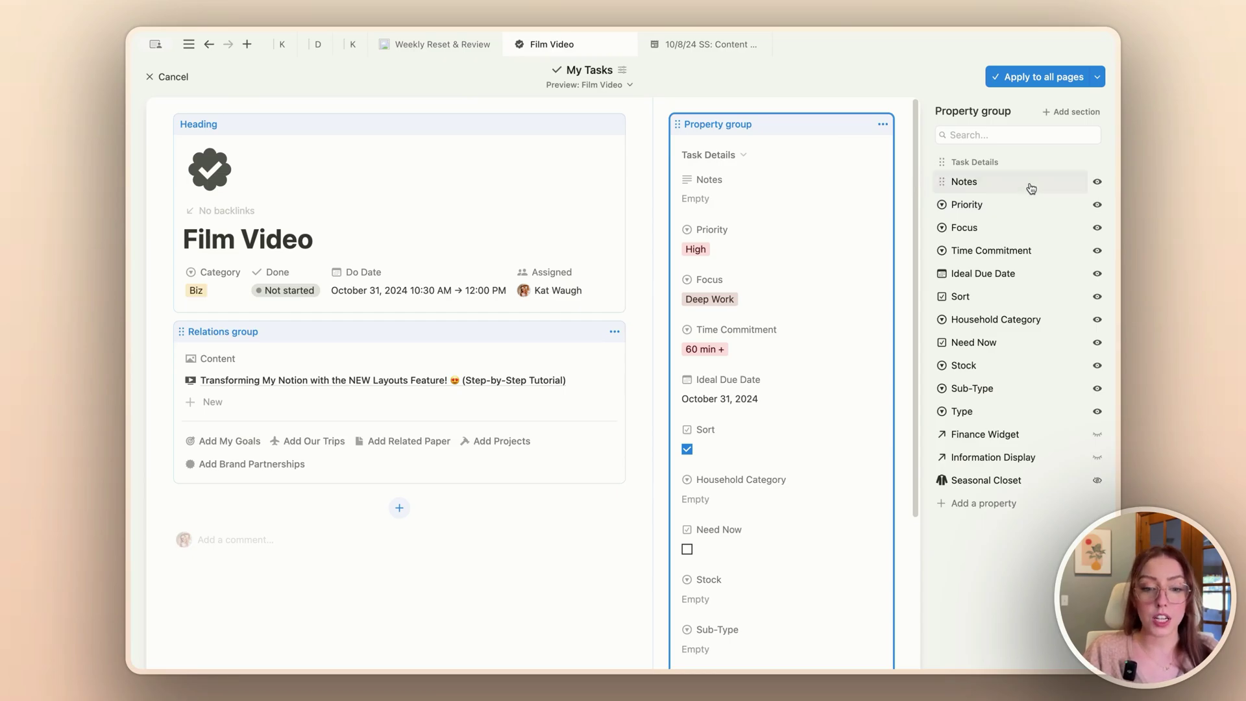
Step: Reorder the Task Details section so Priority, Focus, Time Commitment and Ideal Due Date come before Notes
drag(941, 205, 940, 181)
drag(940, 228, 941, 207)
drag(941, 251, 945, 228)
drag(942, 273, 941, 250)
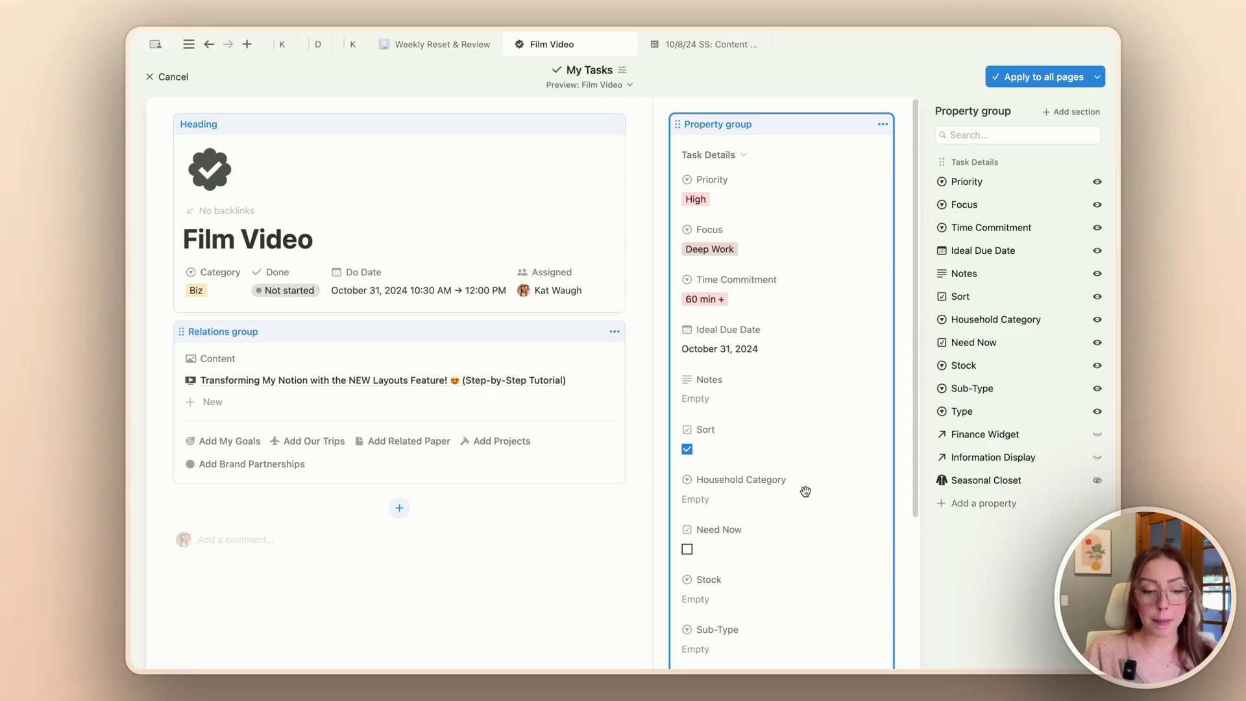
Step: Add another section named "Household Products" to the property group
scroll(805, 492, down, 2)
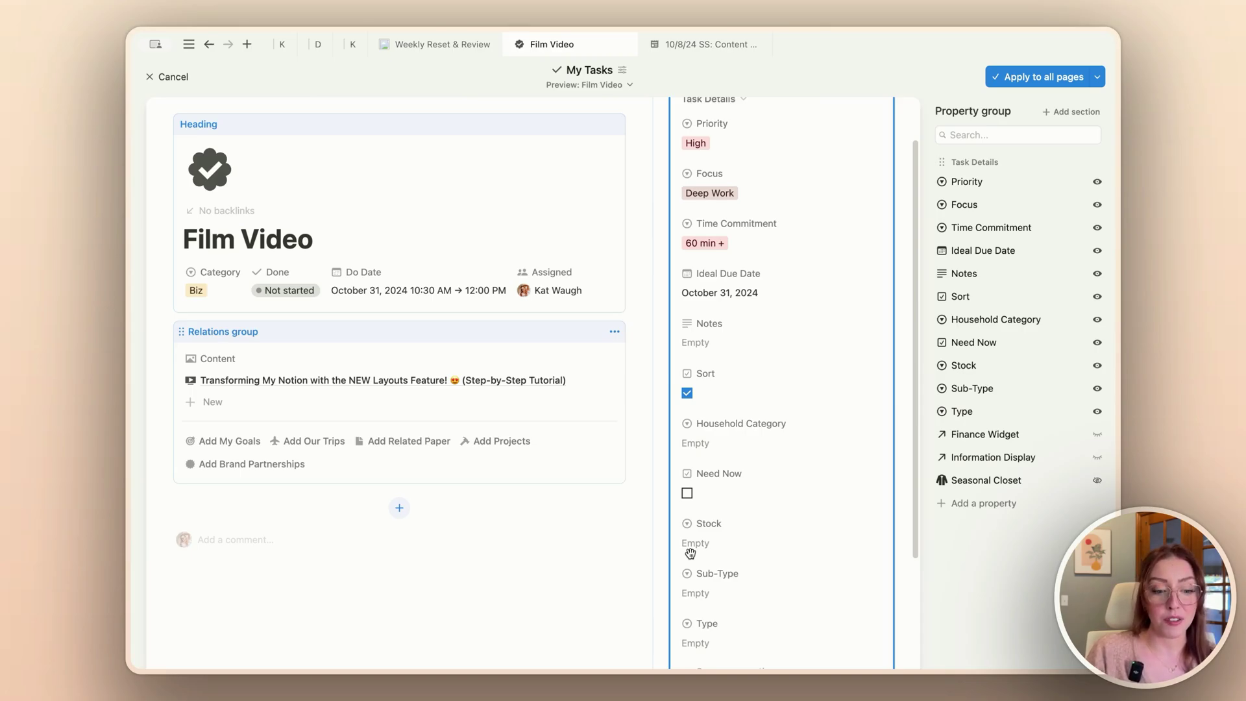
click(1088, 116)
text(Household Products)
click(1086, 184)
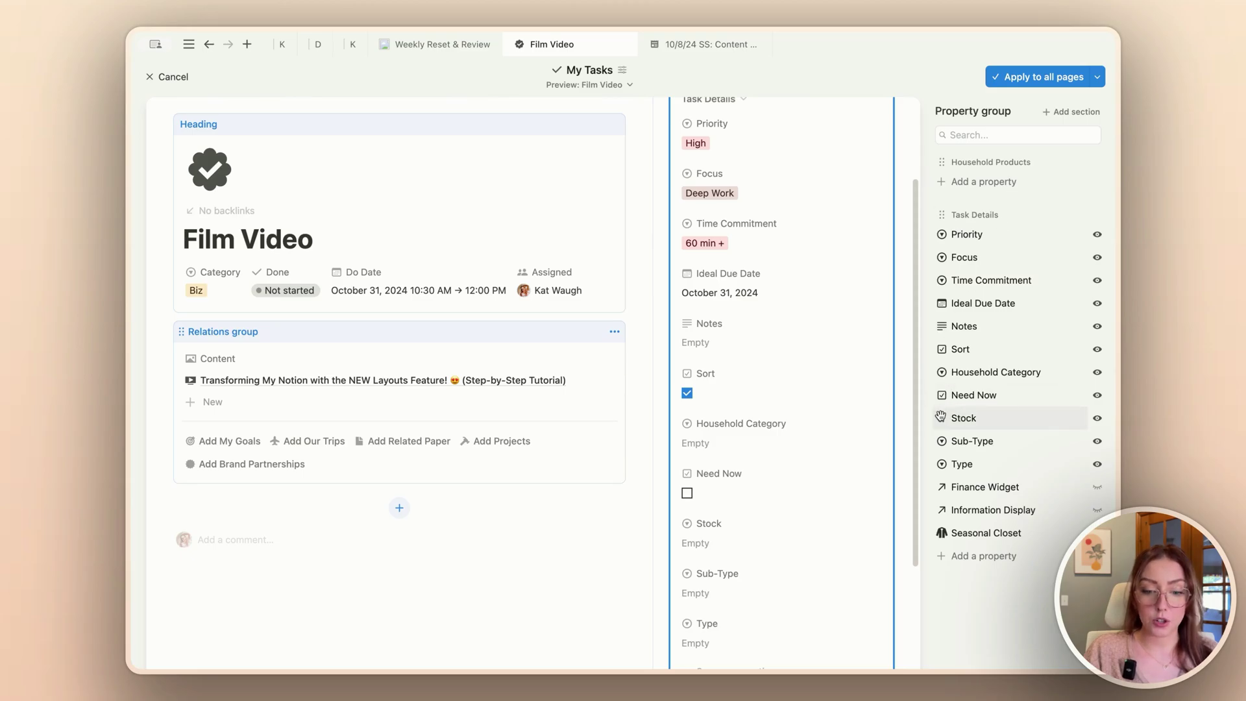
Step: Move Household Category, Need Now and Stock into the Household Products section, and place that section below Task Details
drag(941, 372, 940, 188)
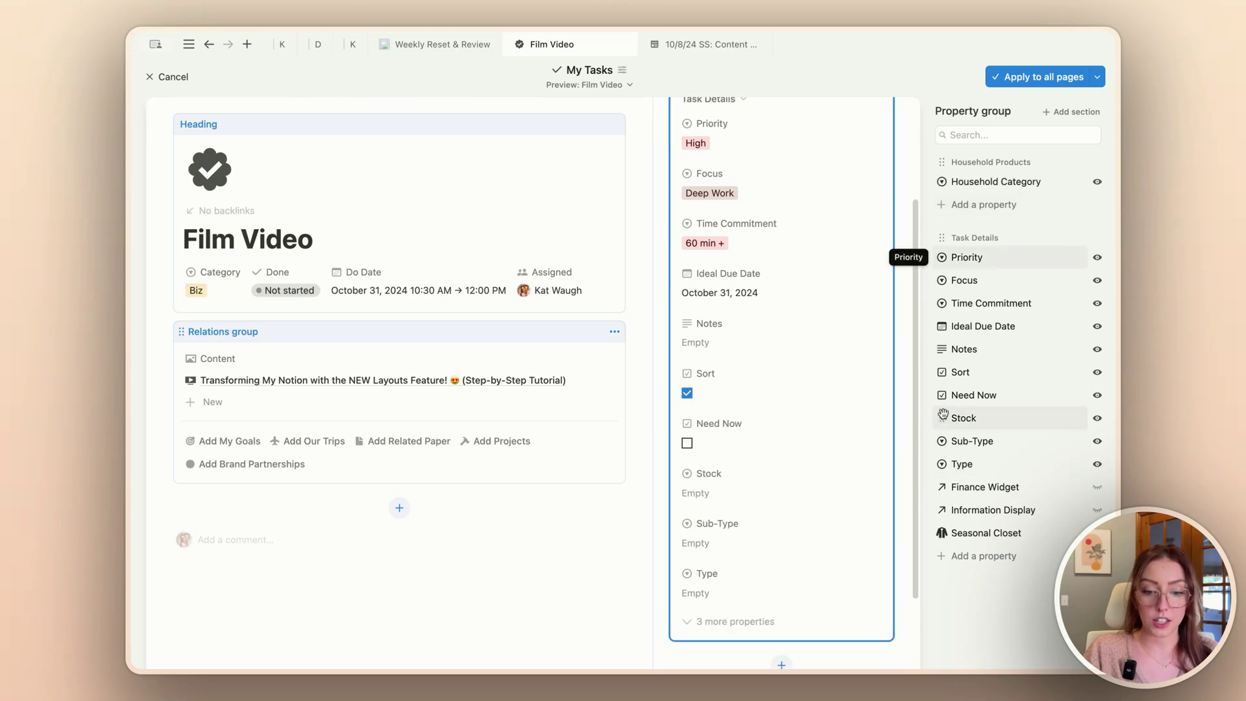
drag(941, 395, 941, 206)
drag(938, 420, 953, 227)
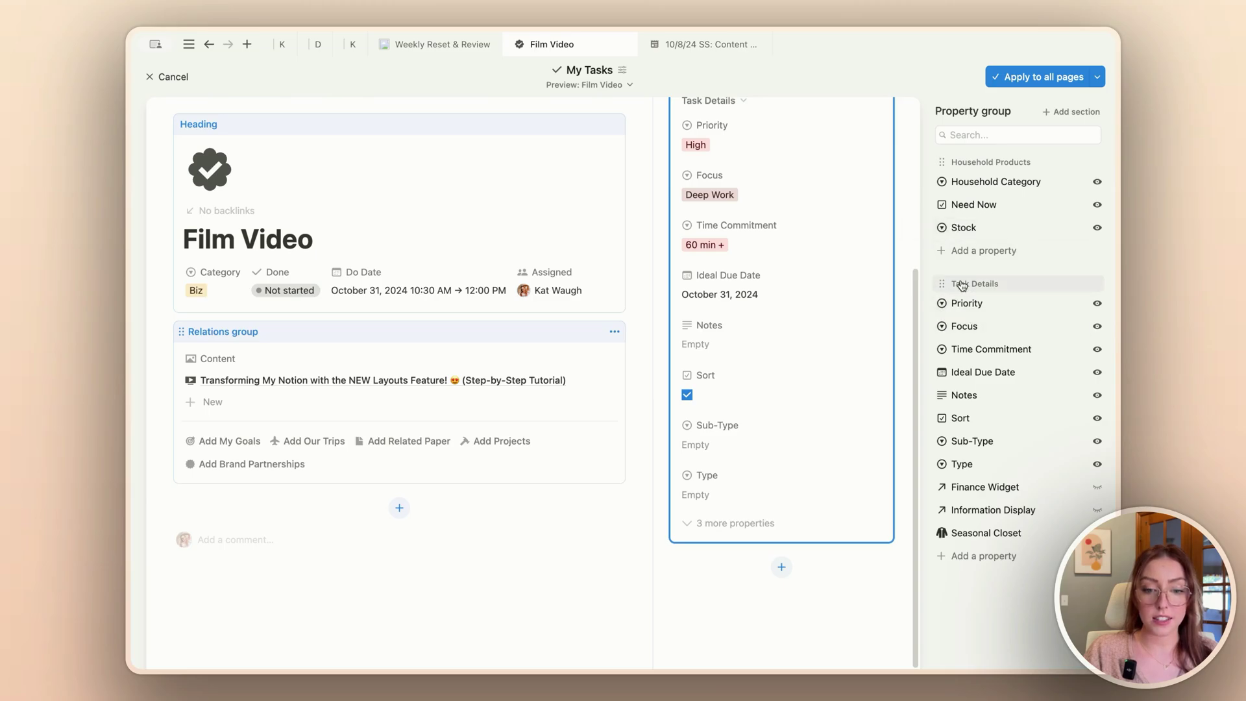
drag(936, 164, 952, 545)
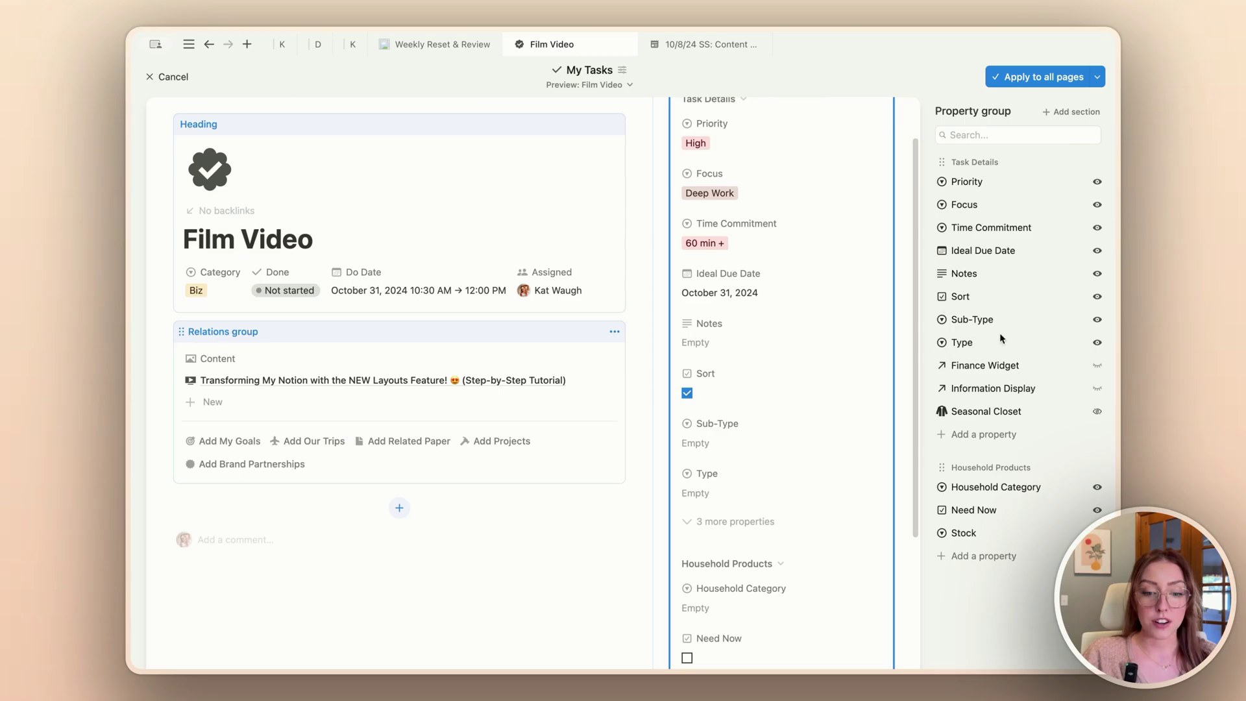
Step: Add a section named "Destiny" below Household Products and move the Sub-Type and Type properties into it
click(1075, 111)
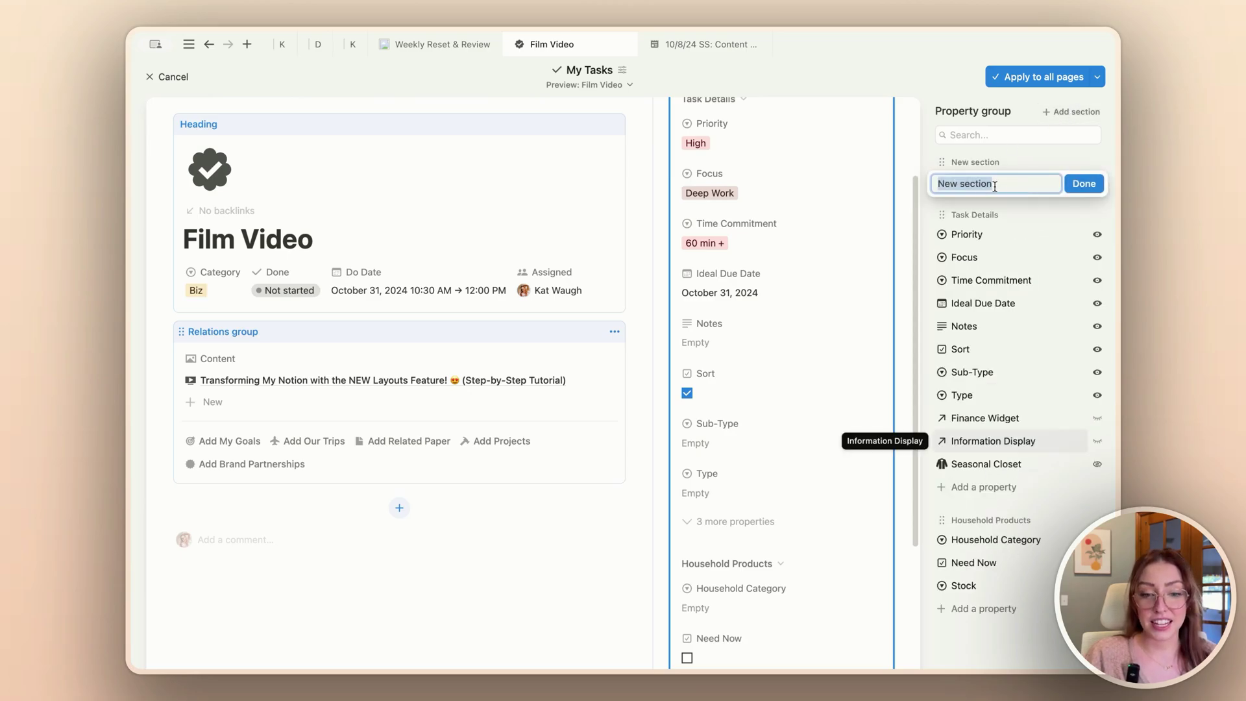
text(Destiny)
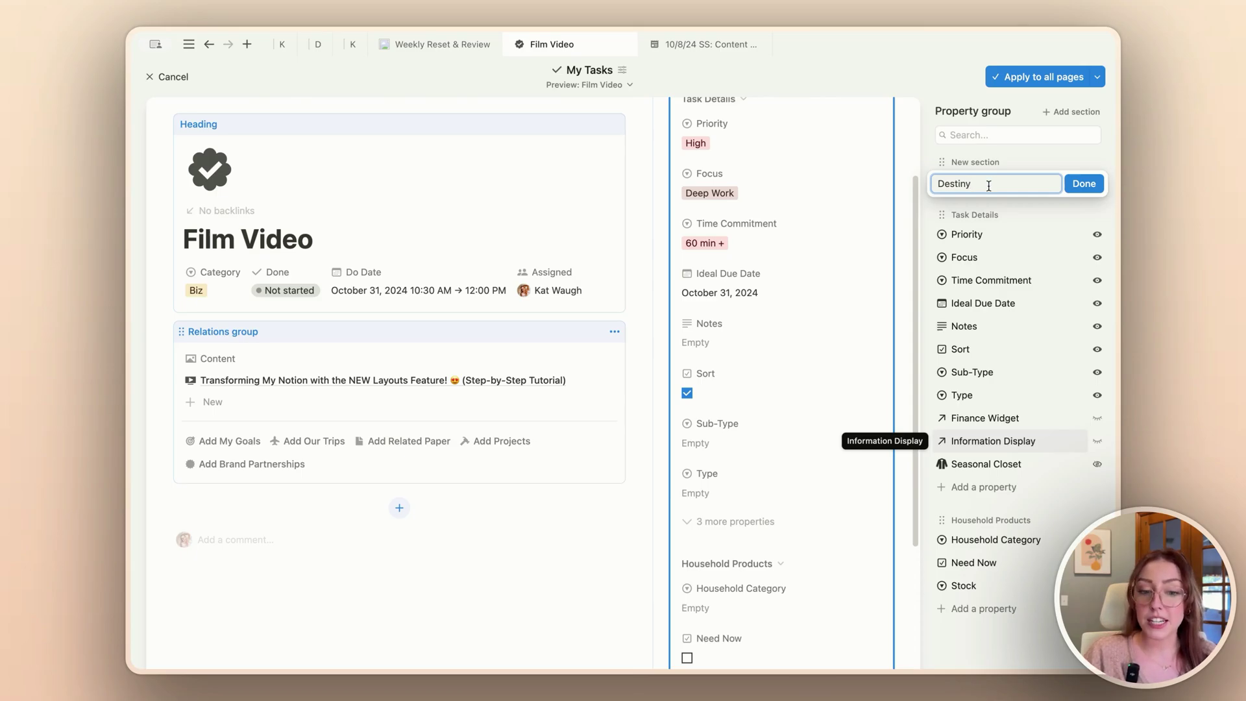
click(1086, 184)
drag(942, 372, 953, 600)
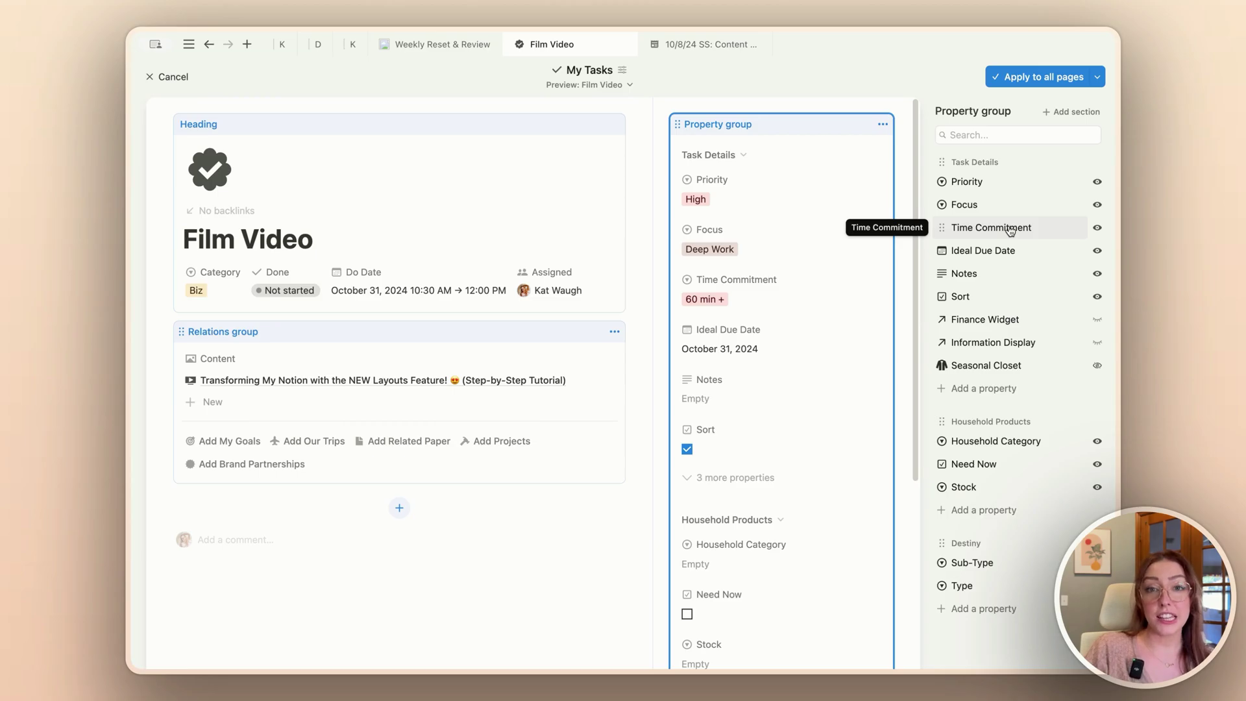
Step: Add the Seasonal Closet property to the layout as its own module and move it into the relations group
drag(1018, 374, 941, 342)
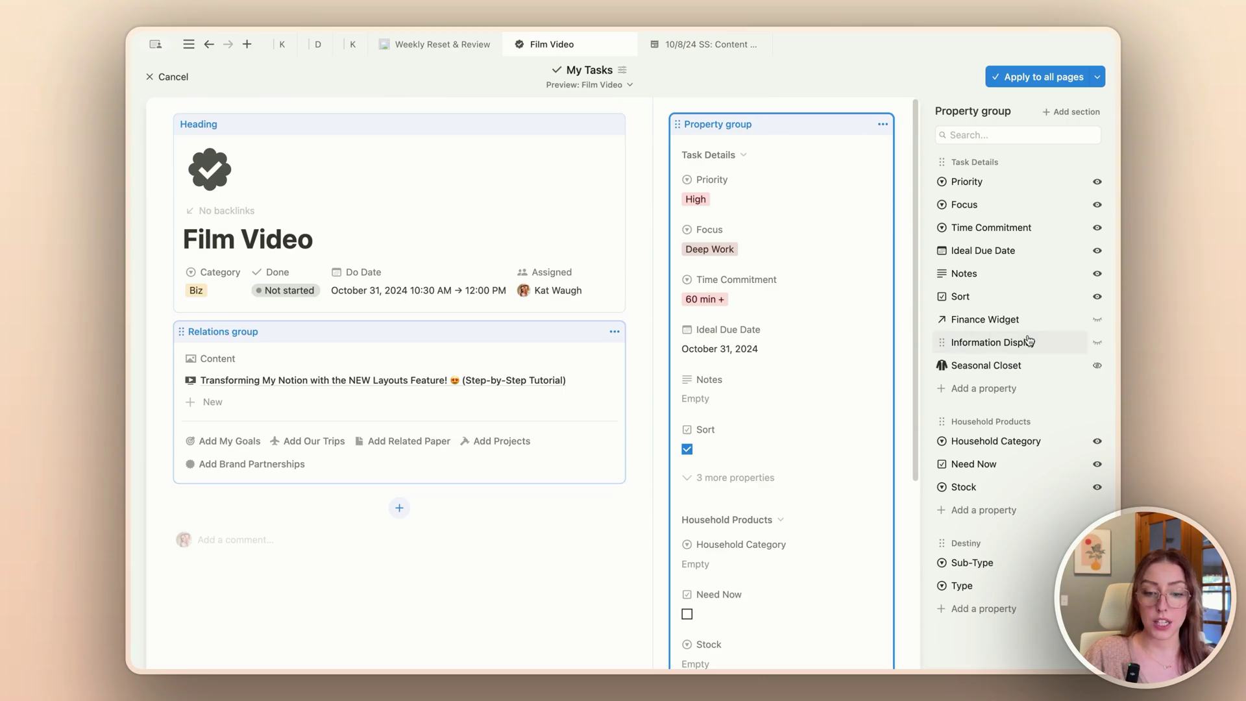
click(937, 368)
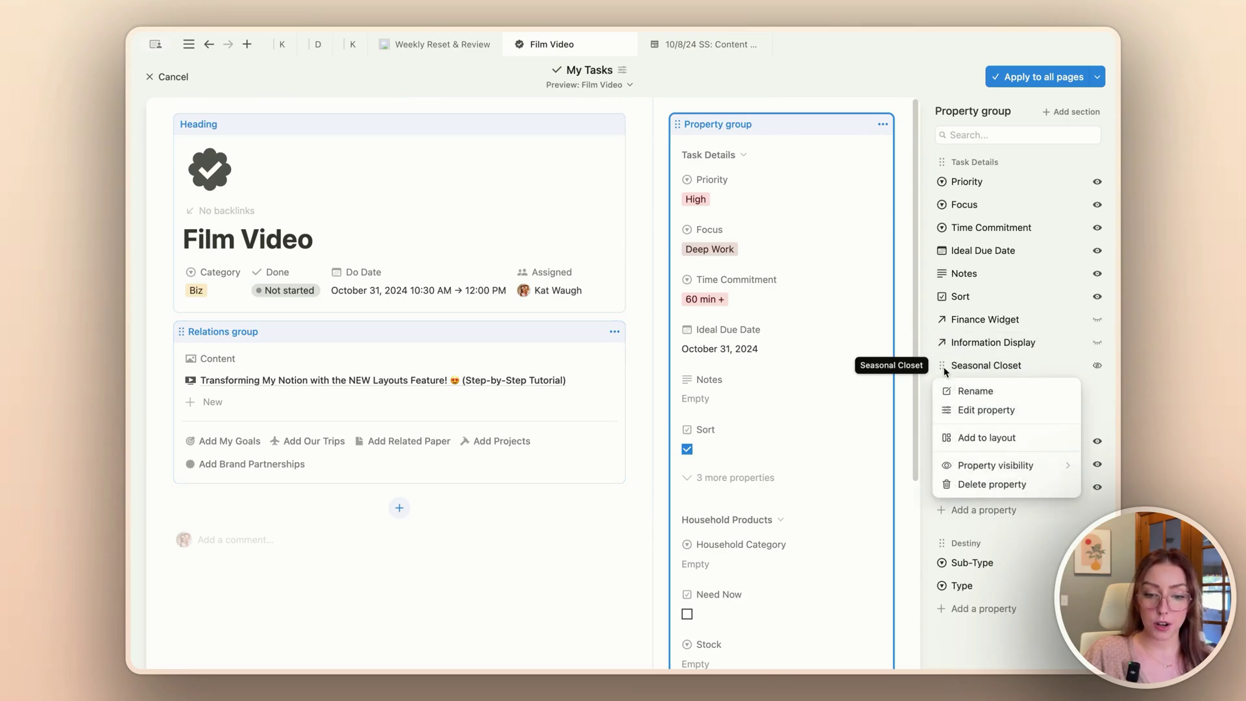
click(1009, 441)
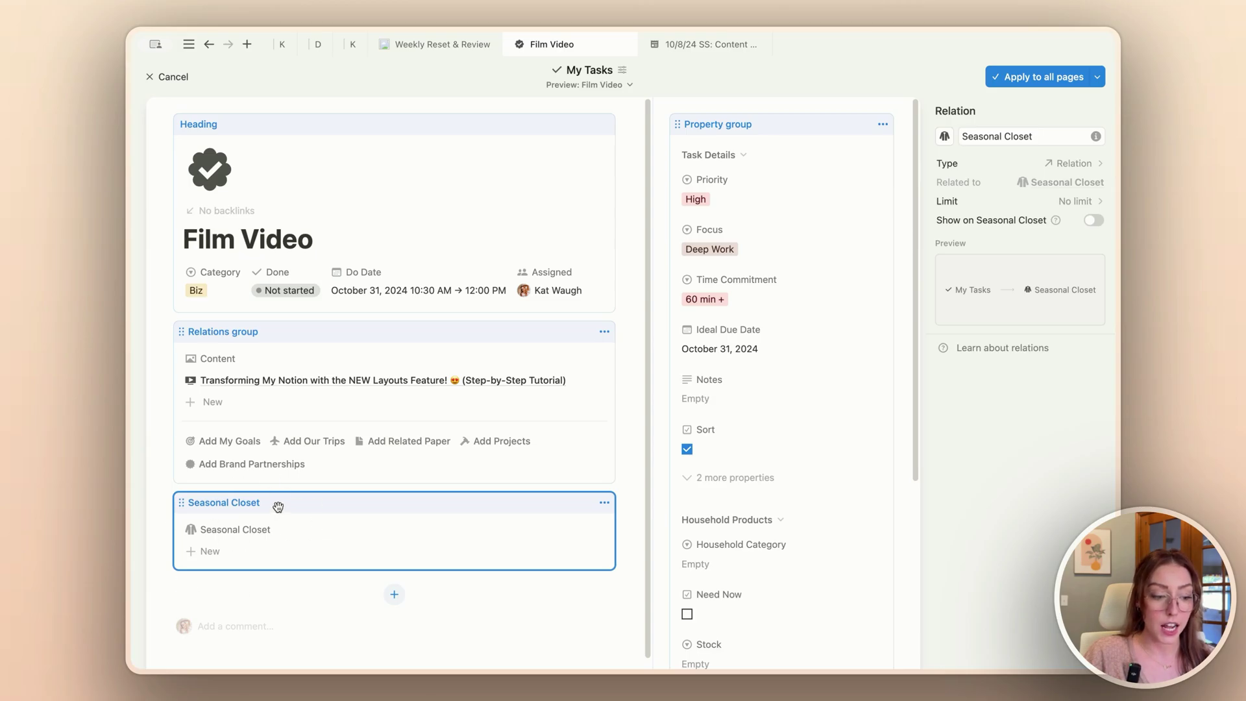
click(605, 504)
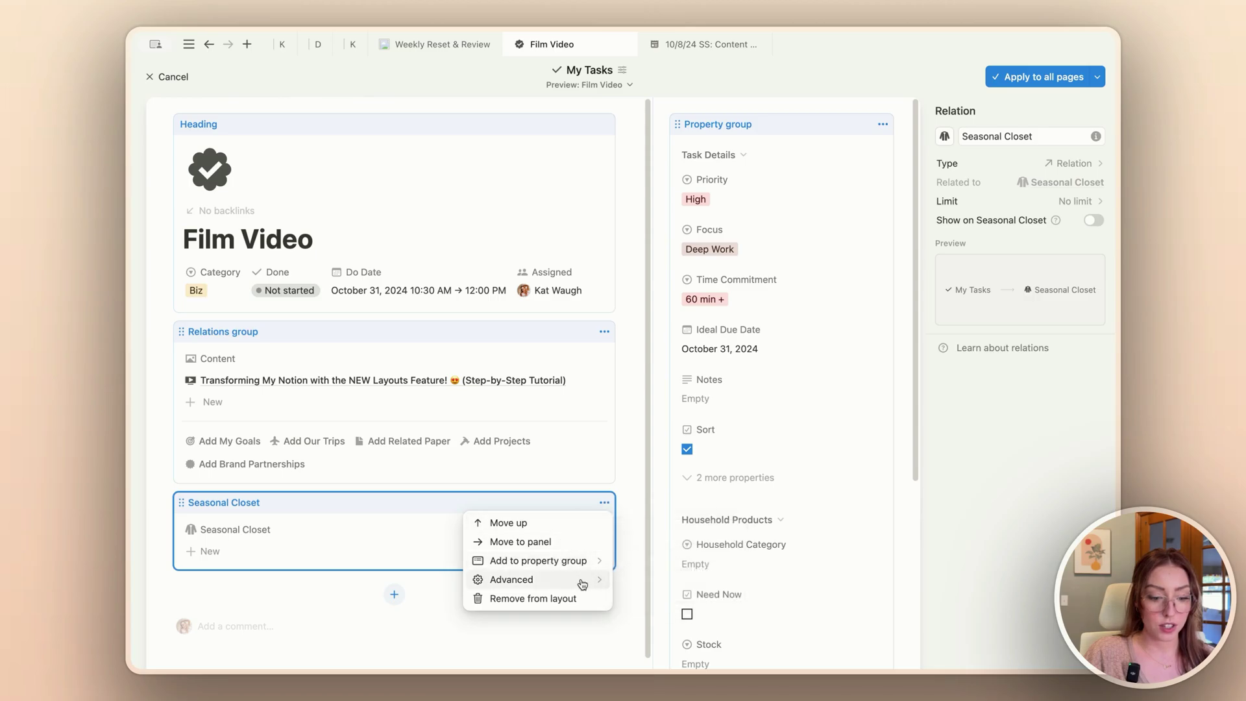
mouse_move(582, 584)
click(692, 582)
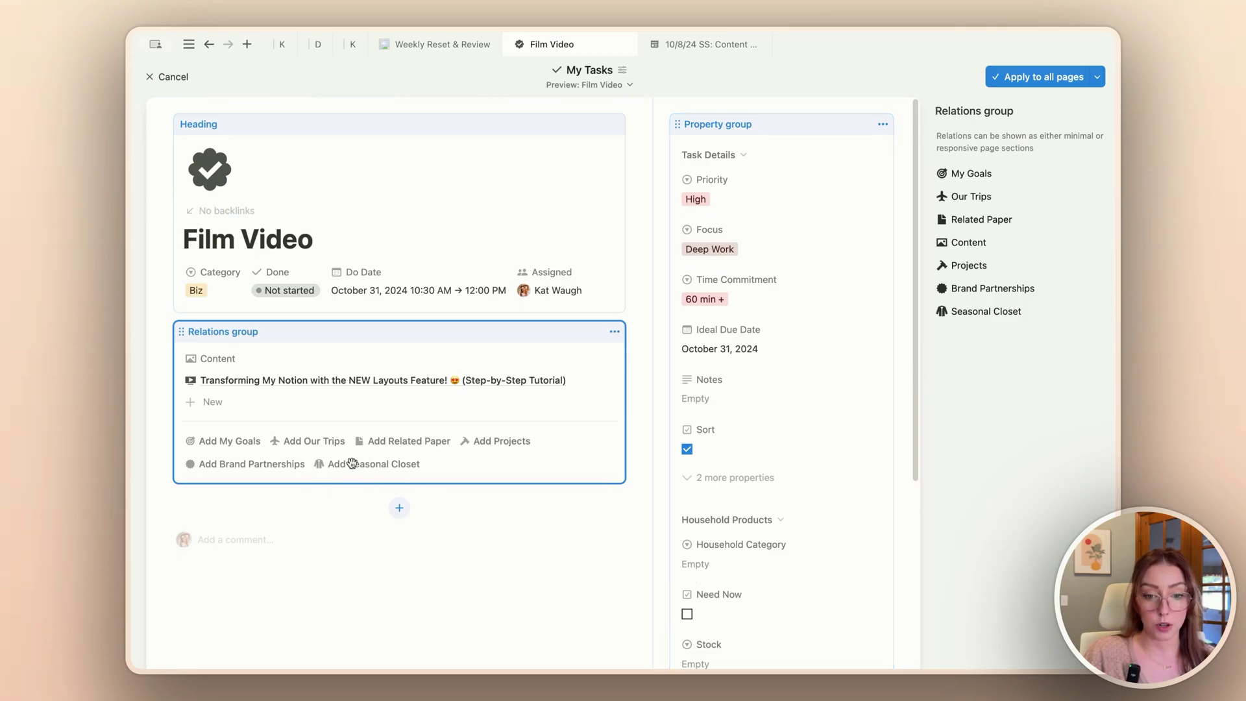
Step: Check the display options for the Seasonal Closet relation within the relations group
click(989, 315)
mouse_move(996, 340)
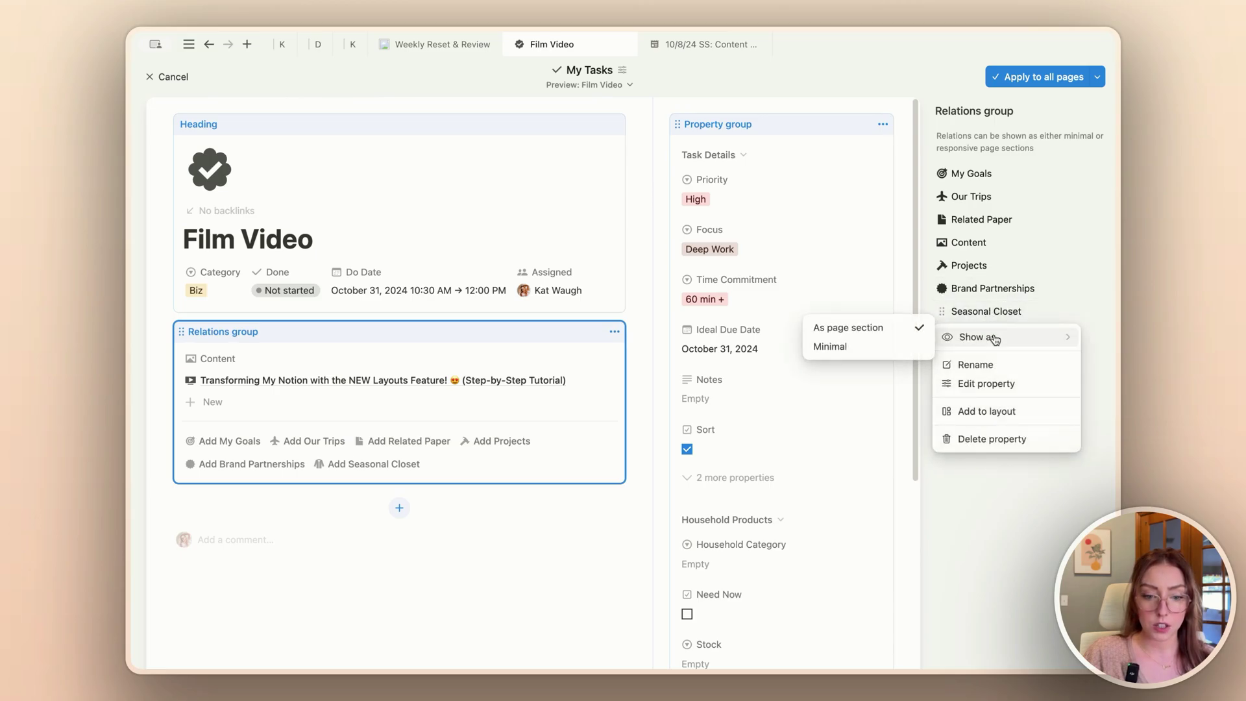
click(834, 354)
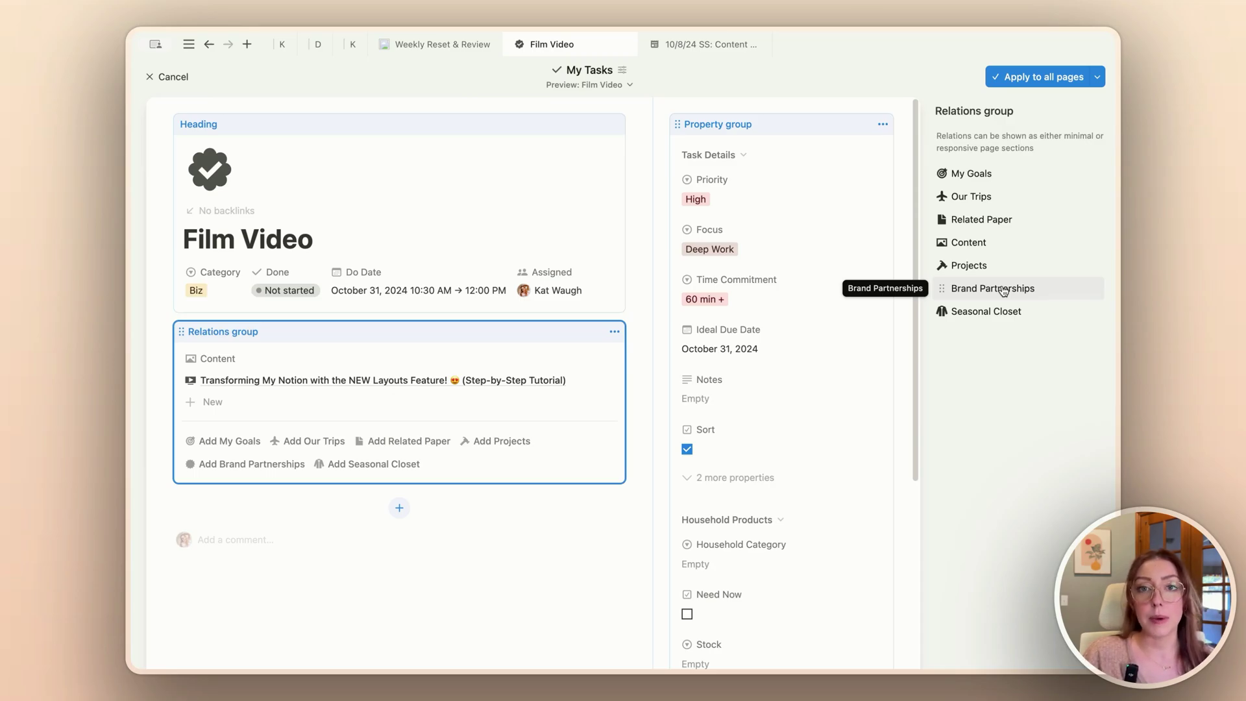
Step: Add a section named "Widget Relations" to the property group, placed below Destiny
click(857, 143)
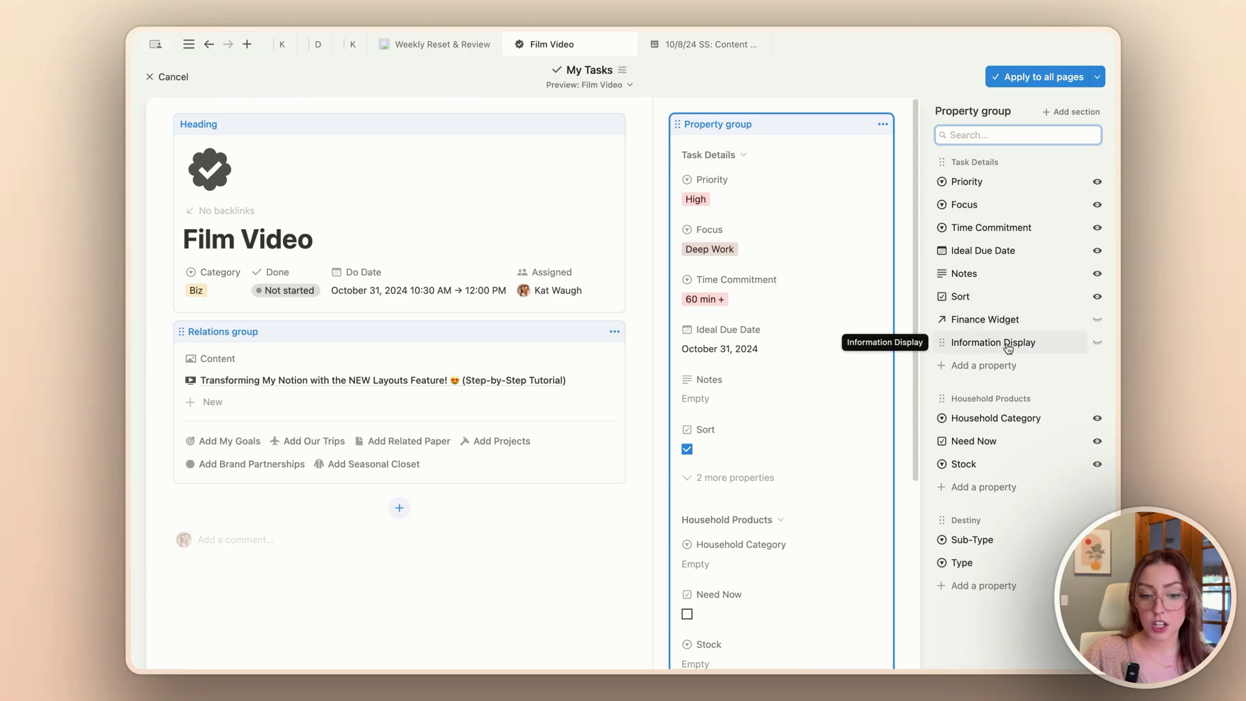
click(1074, 112)
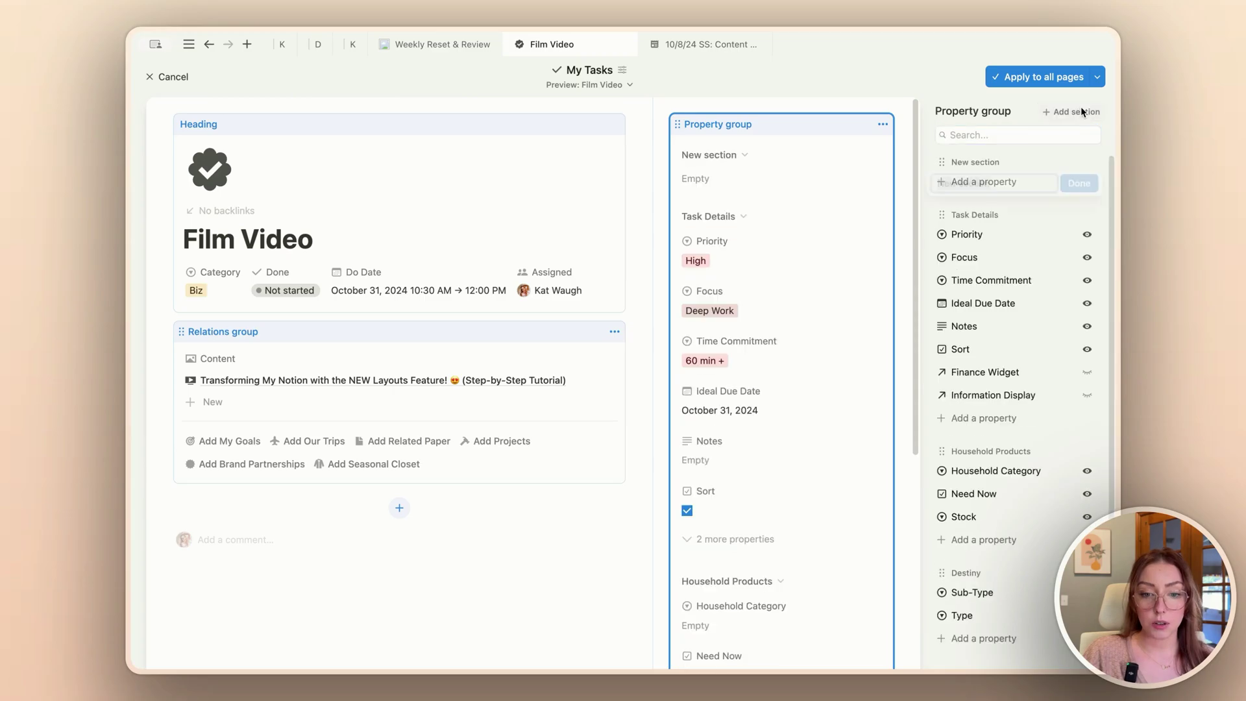
text(Widget Relations)
key(Return)
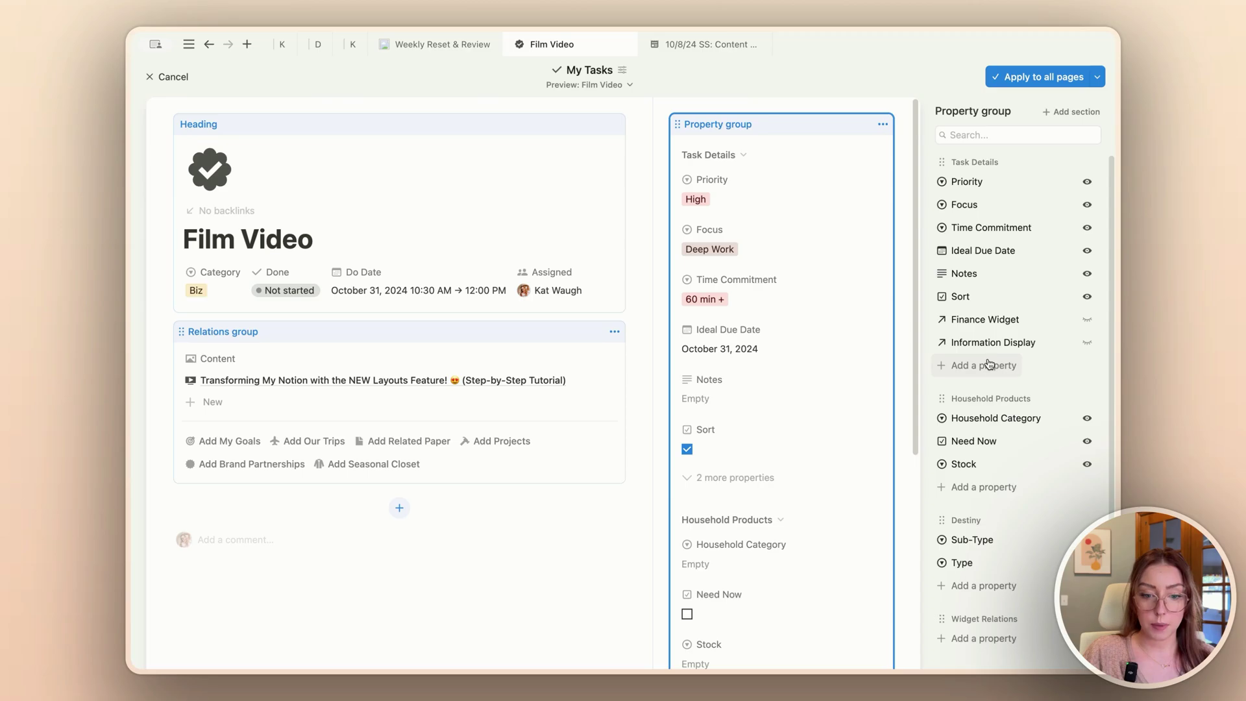
Step: Move Finance Widget and Information Display from Task Details into the Widget Relations section
drag(982, 322, 970, 623)
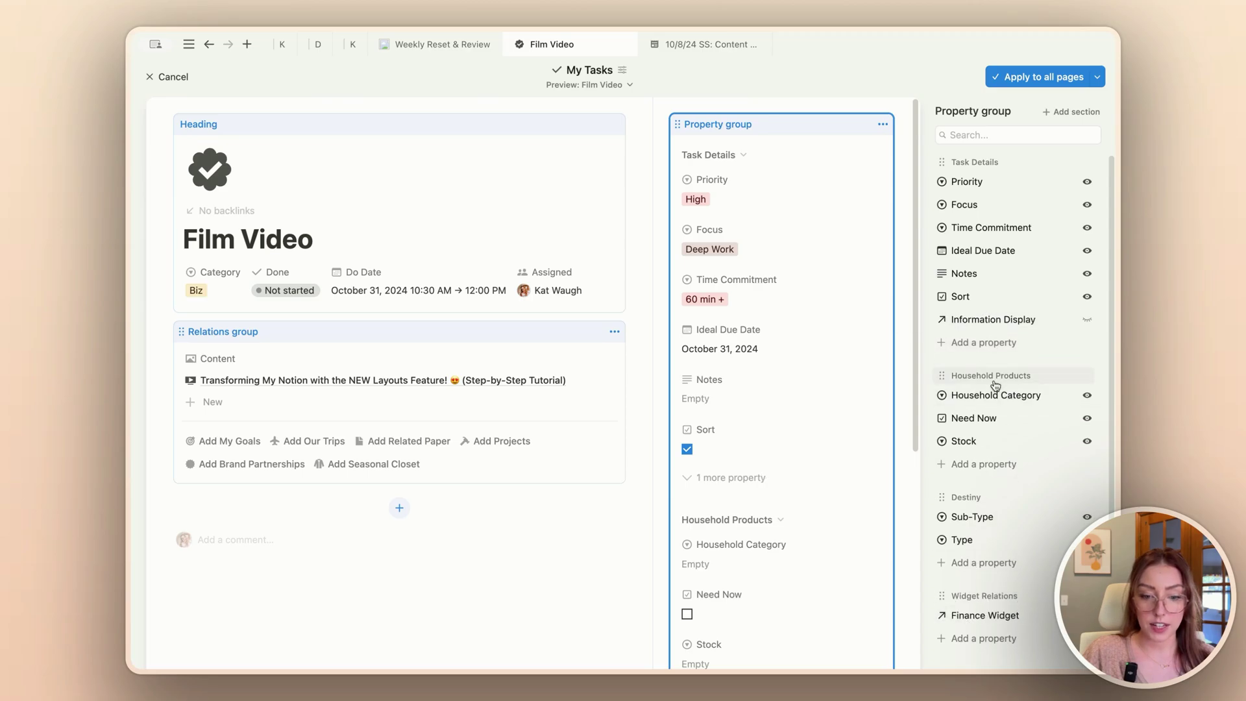
drag(983, 319, 998, 637)
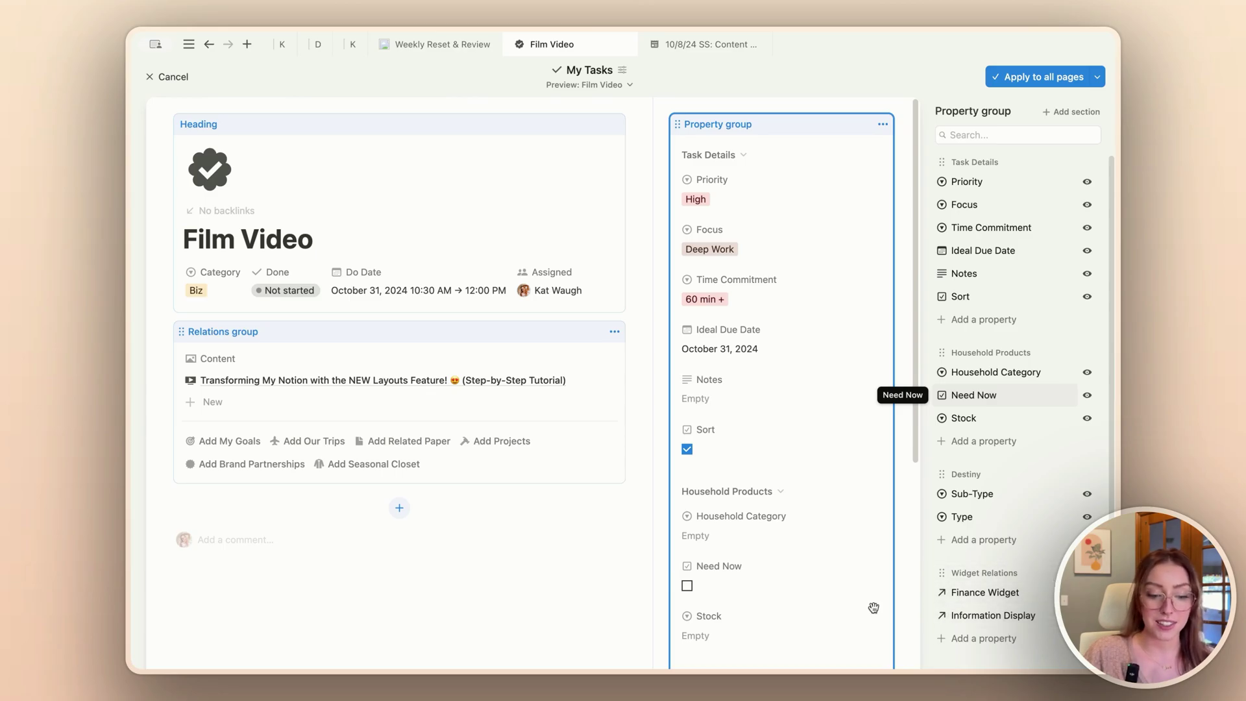
scroll(807, 596, down, 5)
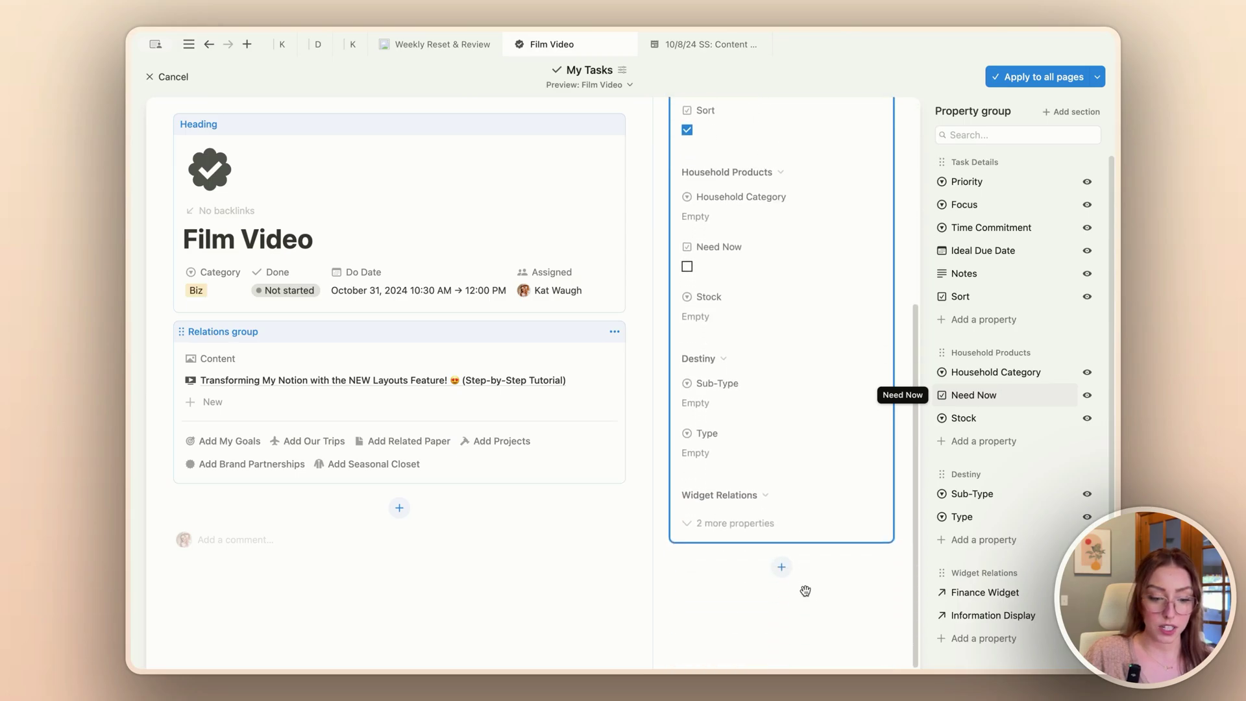
scroll(807, 596, up, 3)
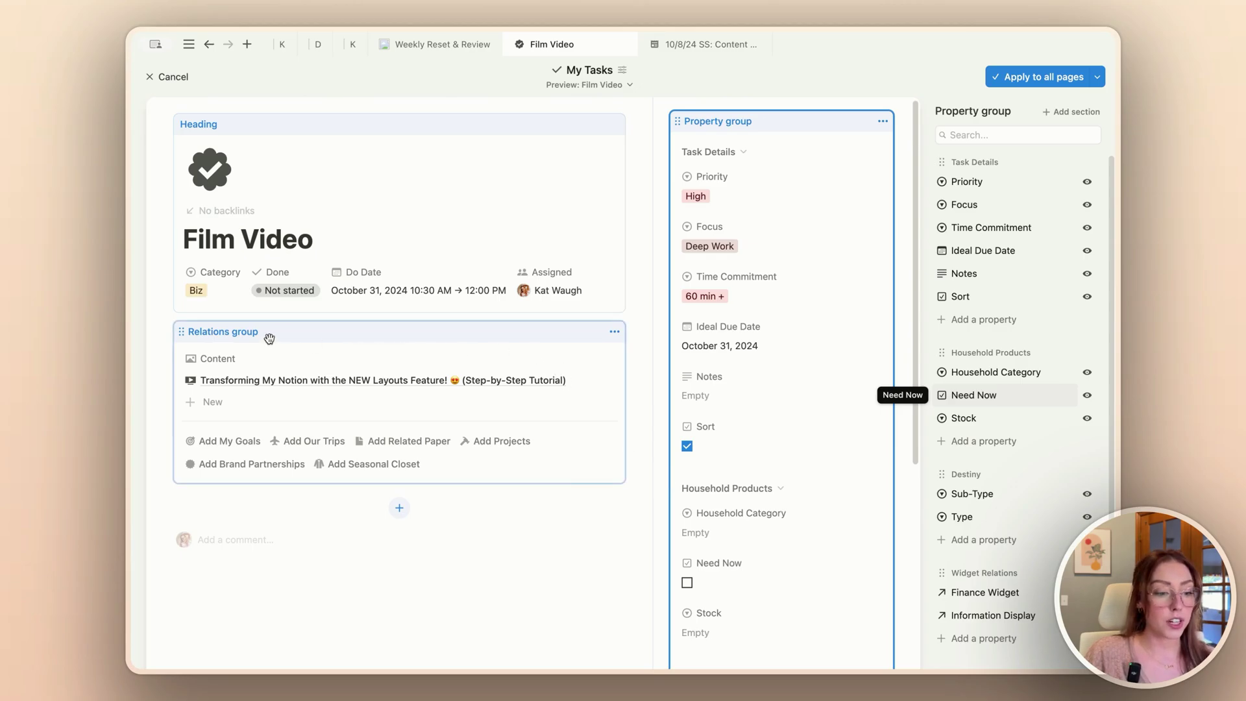
Step: Examine the relations group and how its My Goals relation can be shown
click(311, 339)
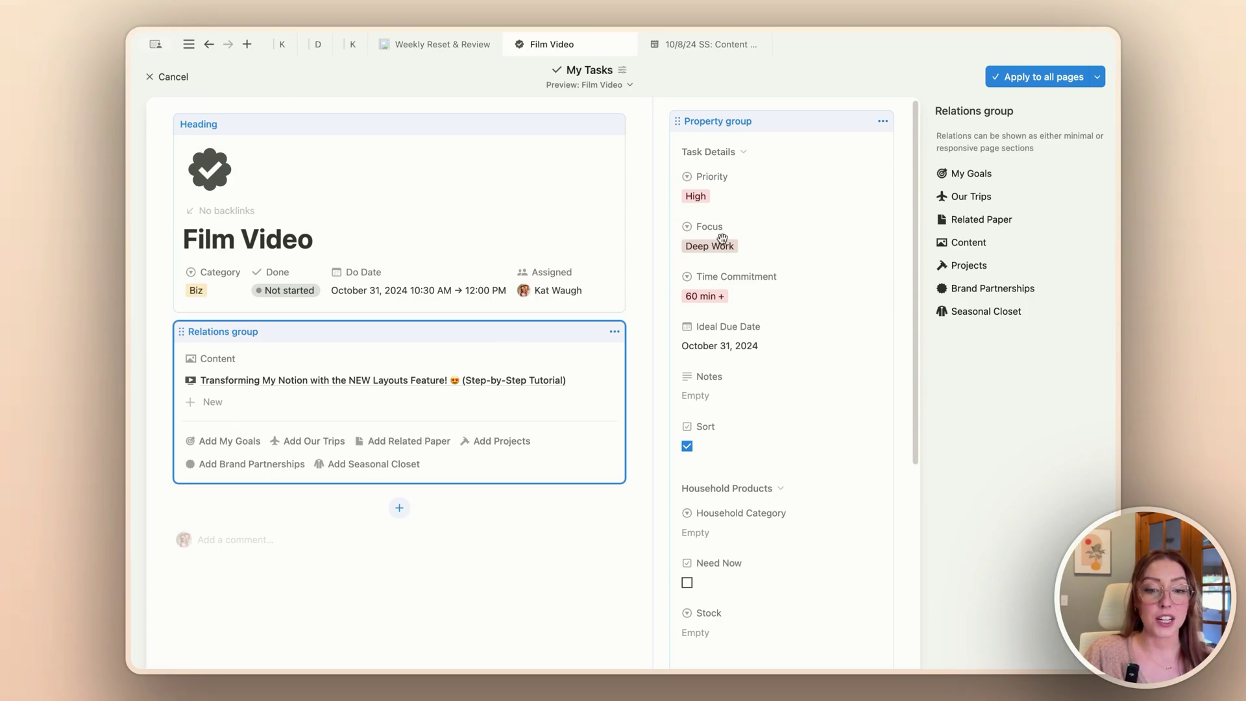
click(983, 177)
mouse_move(986, 200)
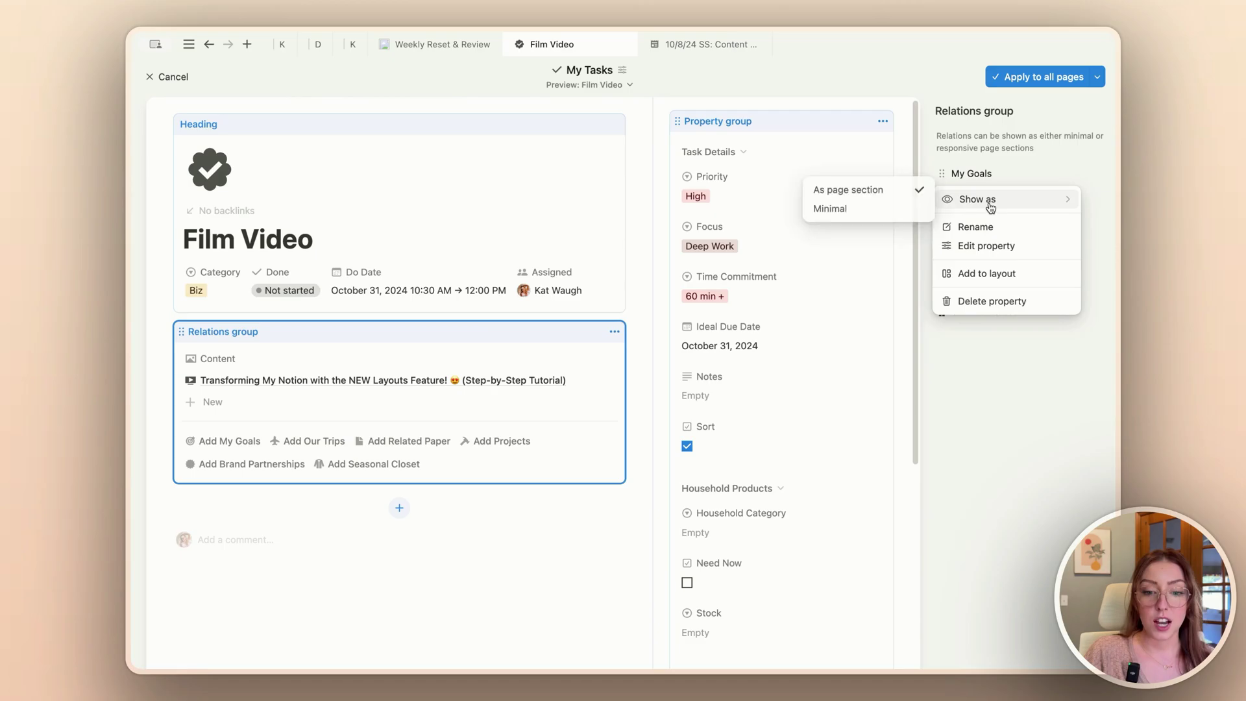
click(1016, 172)
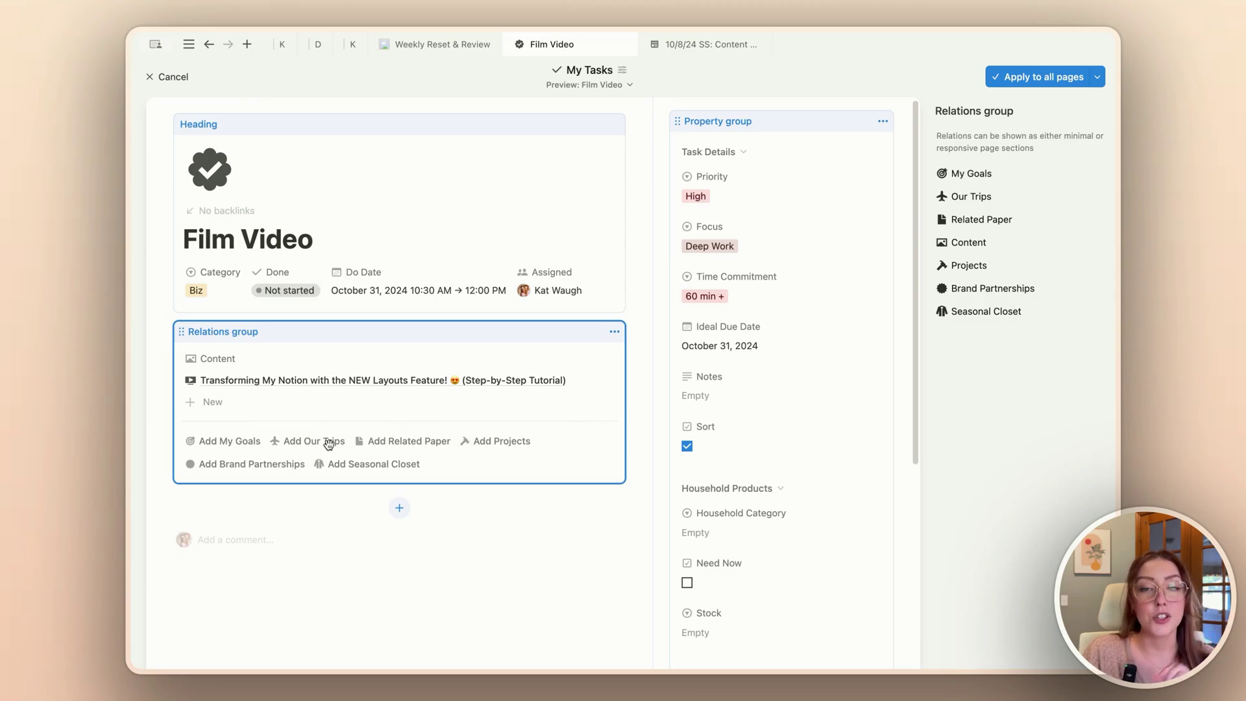
Step: Apply the My Tasks layout to all pages and show the property details of the Film Video page
click(1038, 78)
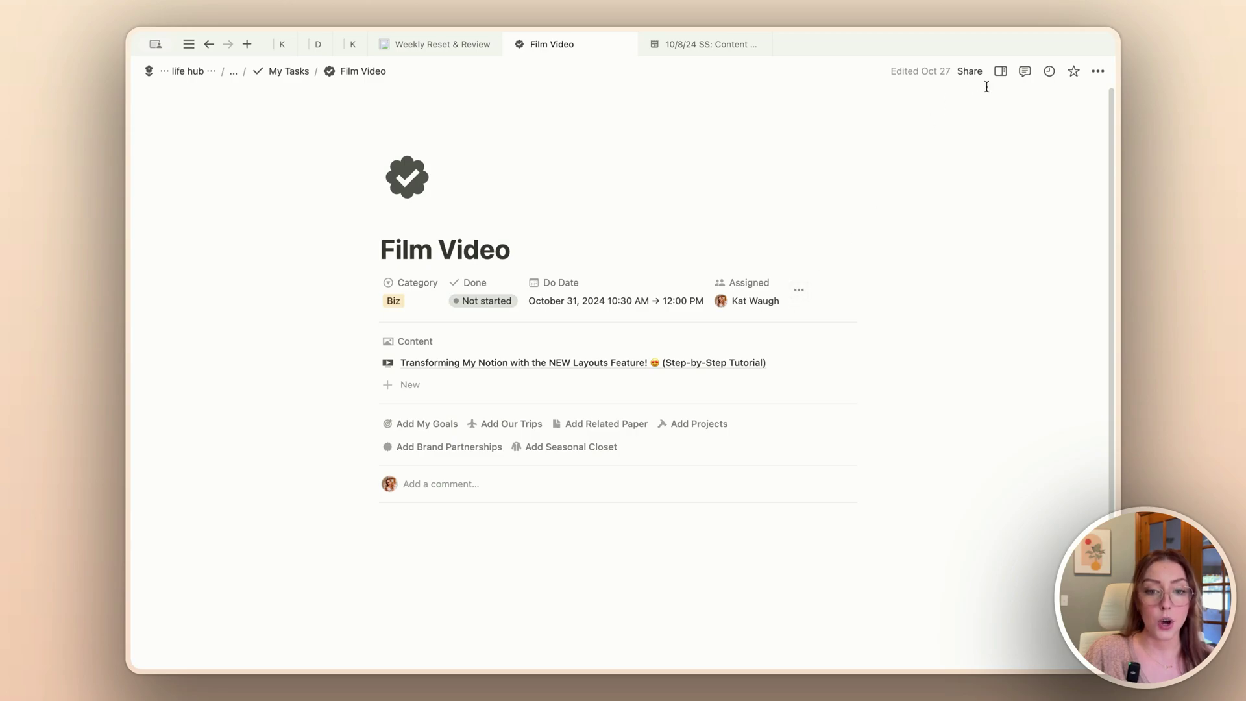
click(1001, 73)
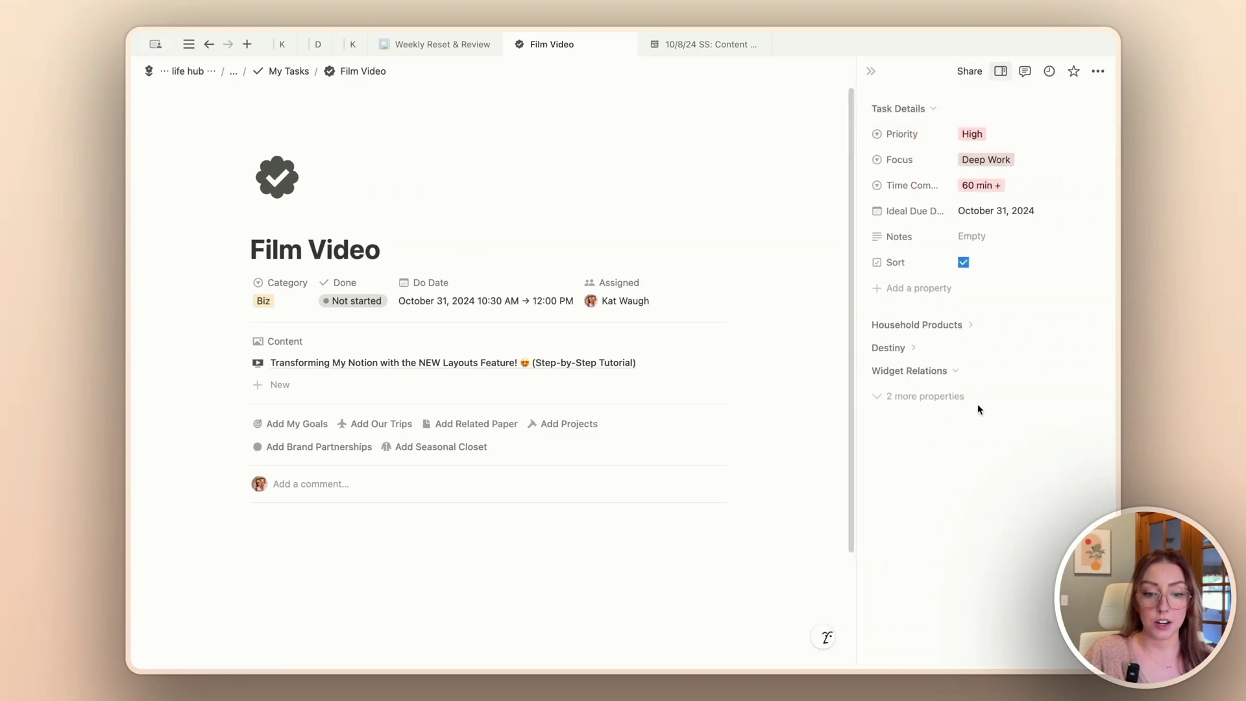
Step: Expand the Household Products and Destiny sections to inspect their properties, collapse them, and hide the page details
click(967, 327)
click(914, 465)
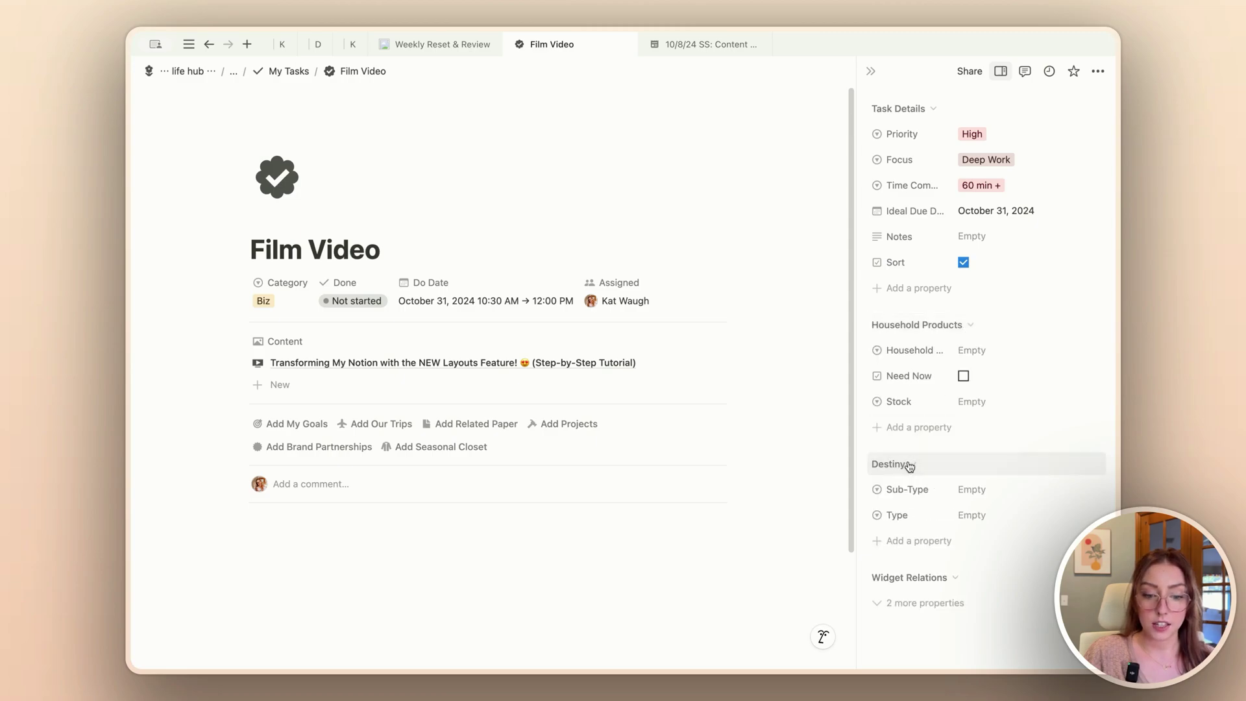
click(916, 465)
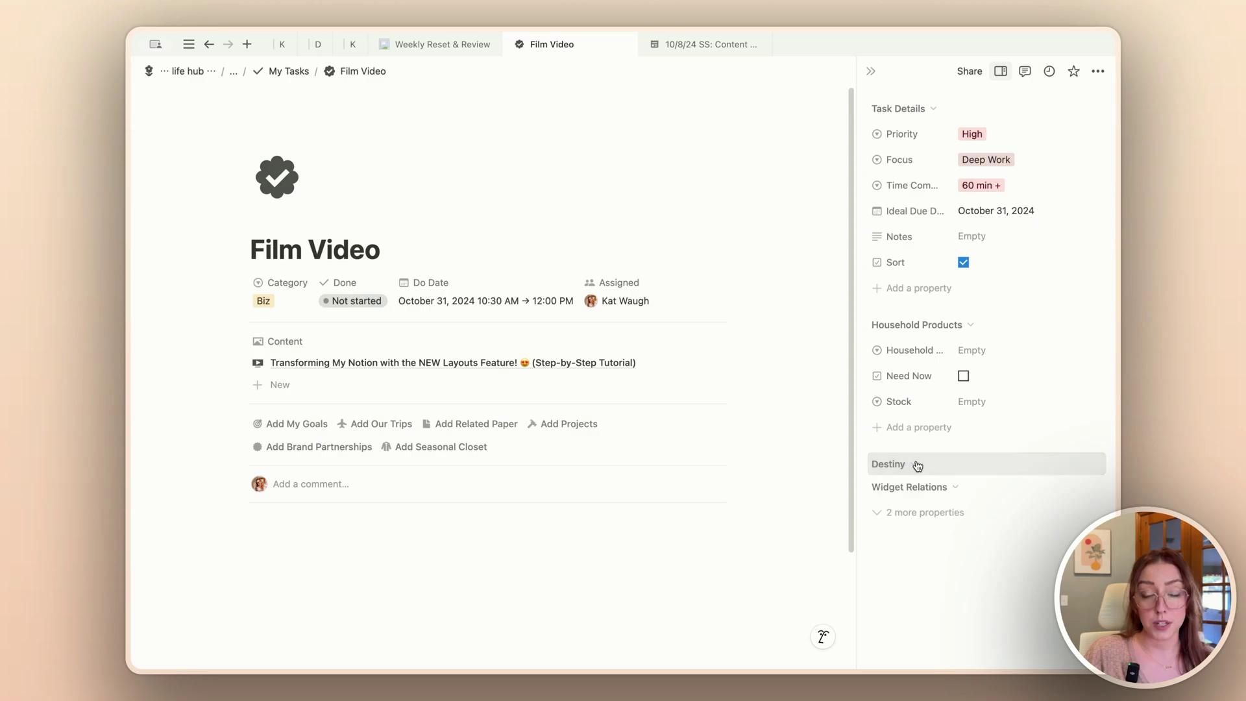
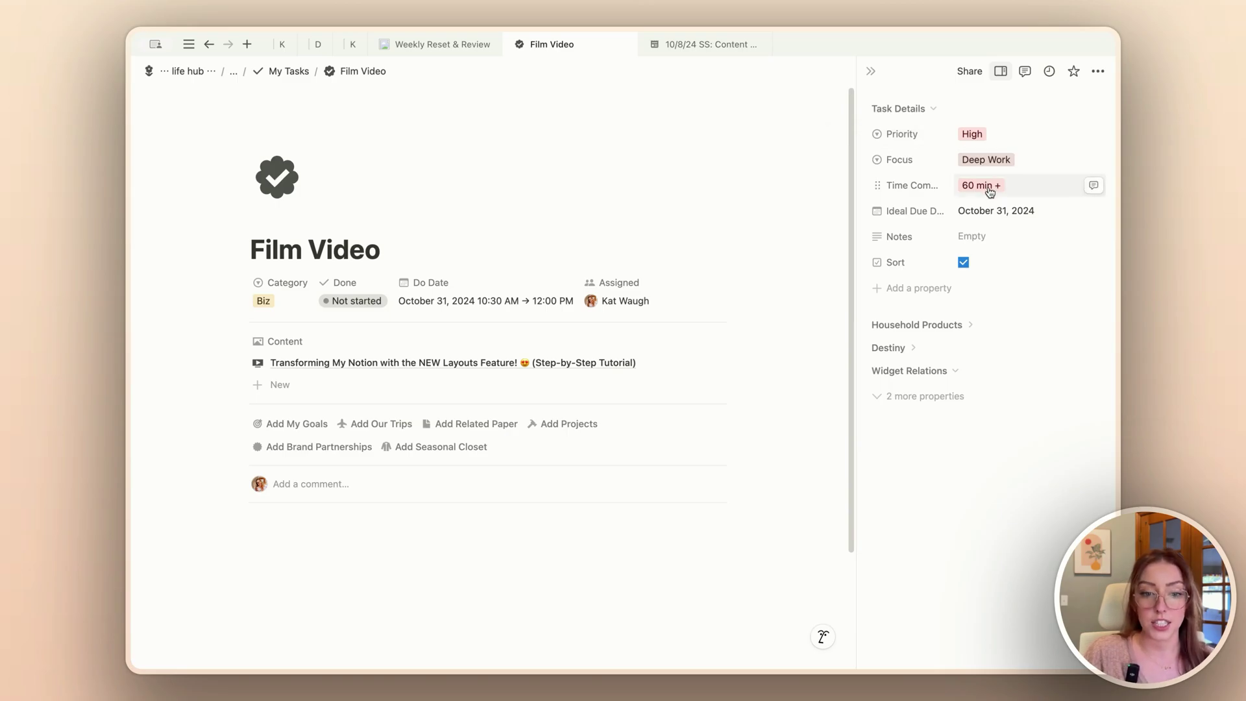
click(872, 71)
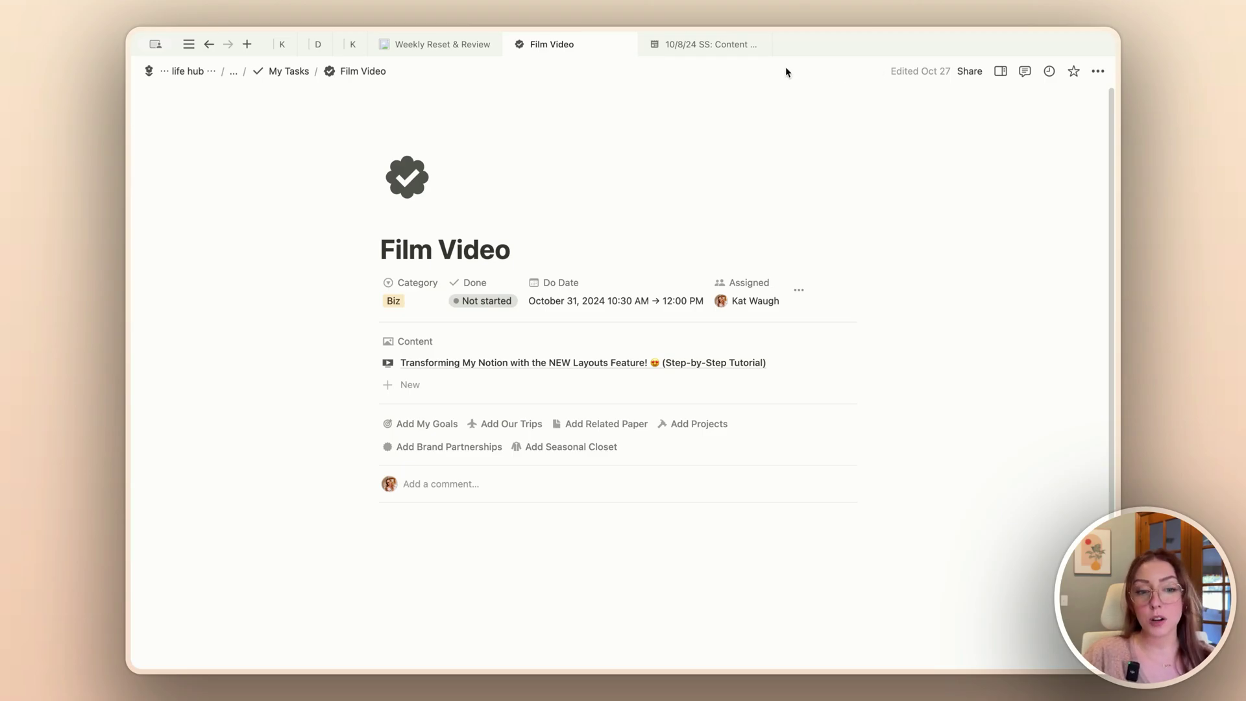
Step: Switch to the "10/8/24 SS: Content Roundup" page and start customizing the Content Database layout
click(711, 47)
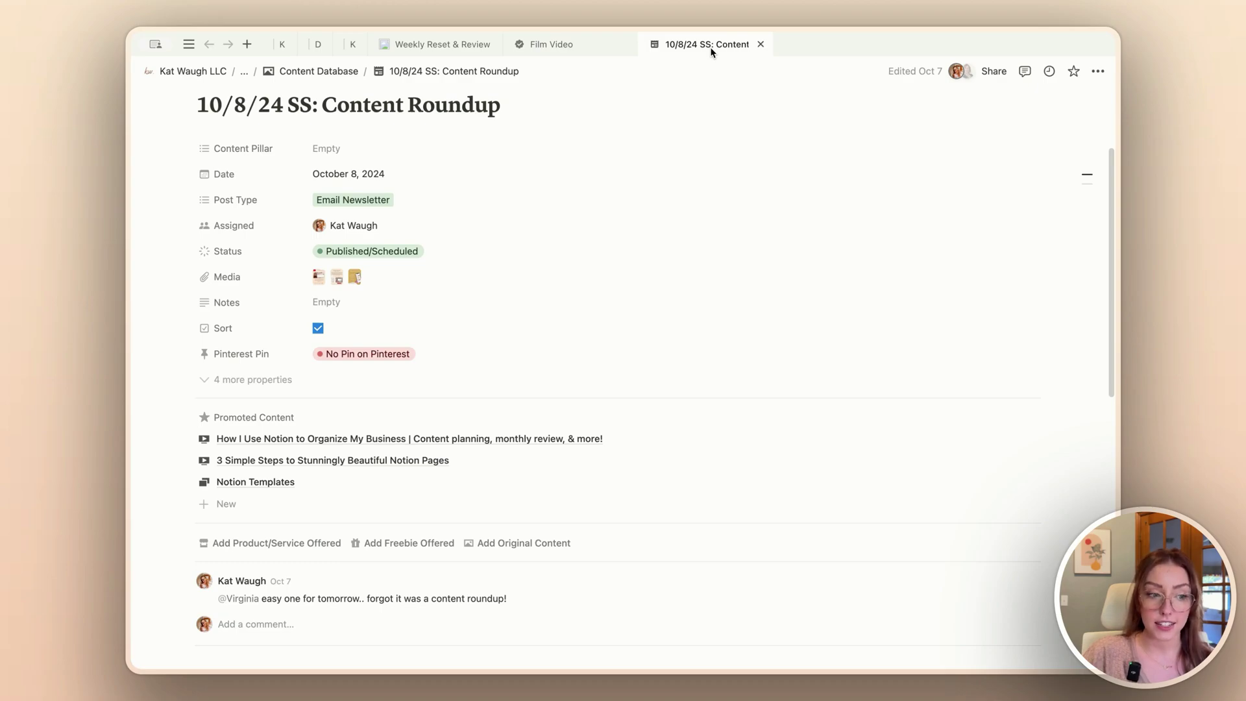
scroll(563, 237, up, 2)
scroll(566, 237, up, 2)
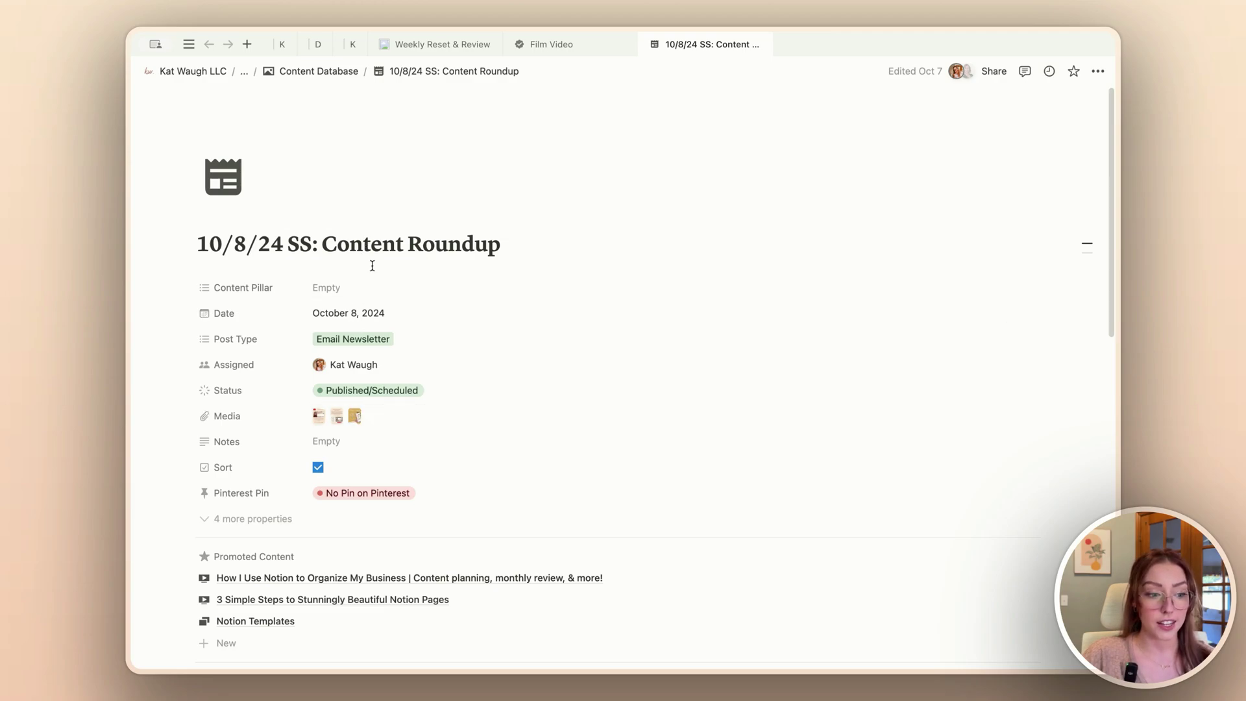
click(321, 212)
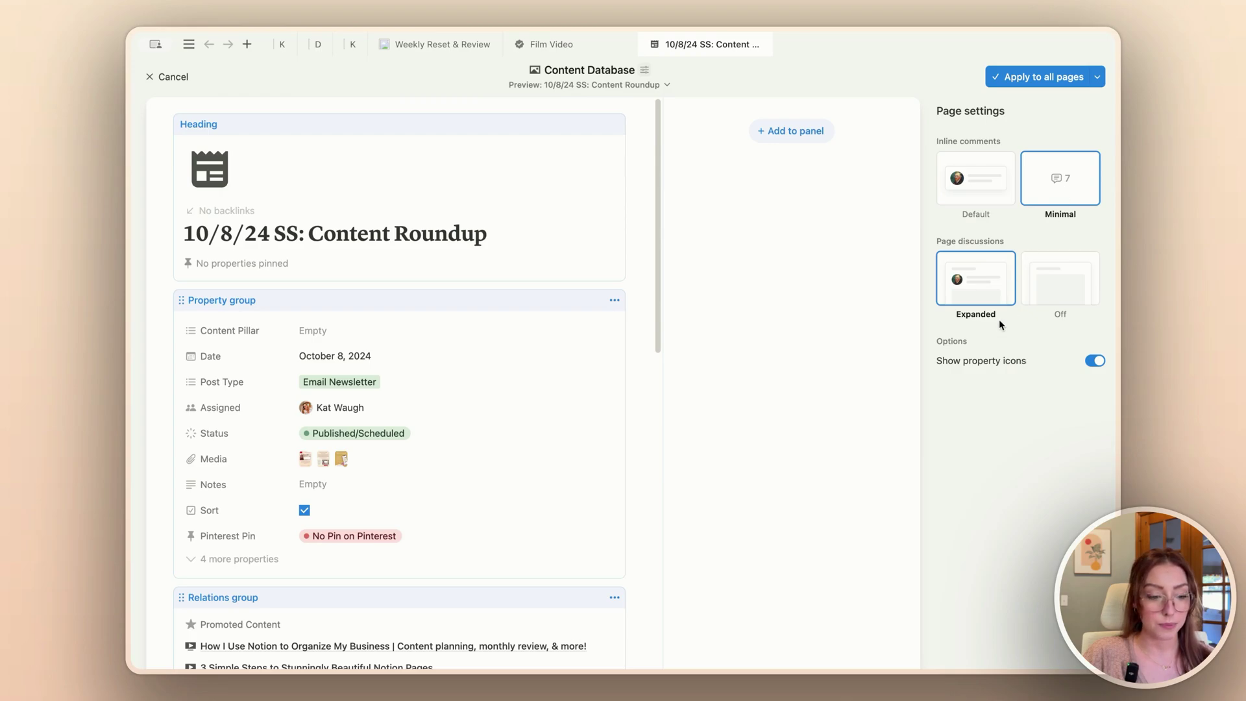
Step: Pin Post Type, Date, Status and Content Pillar to the page heading
click(432, 188)
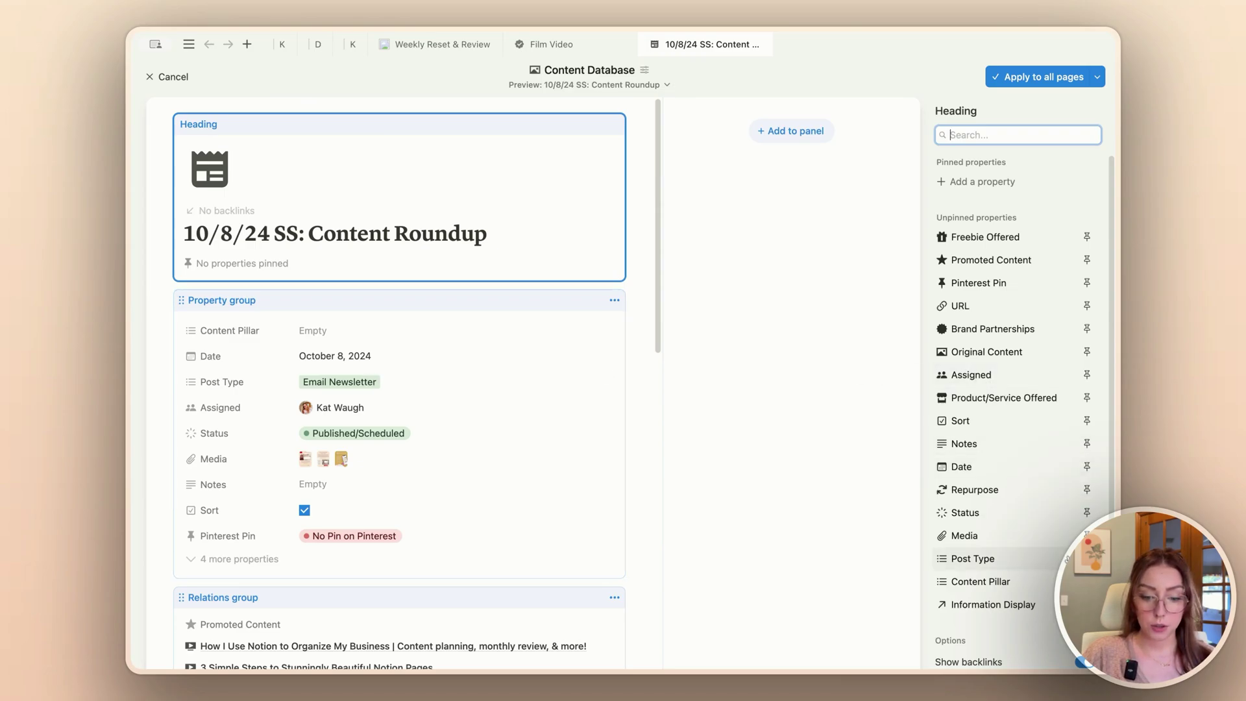
click(1087, 558)
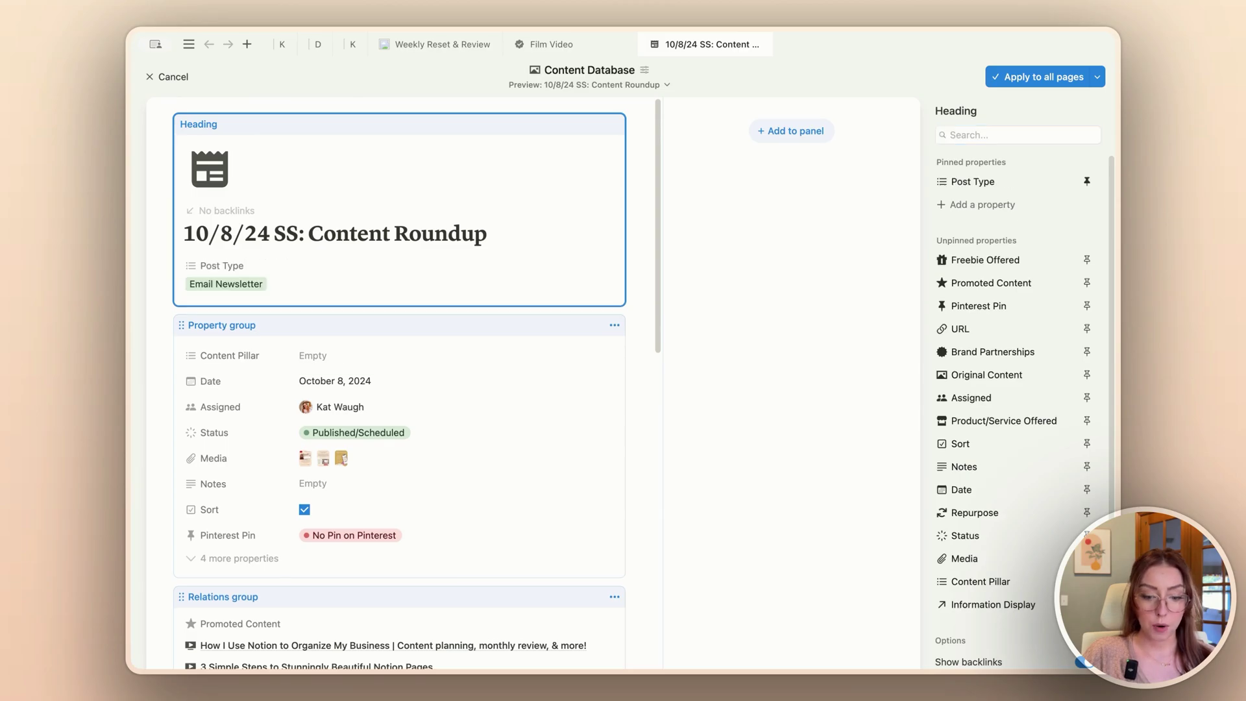
click(1087, 490)
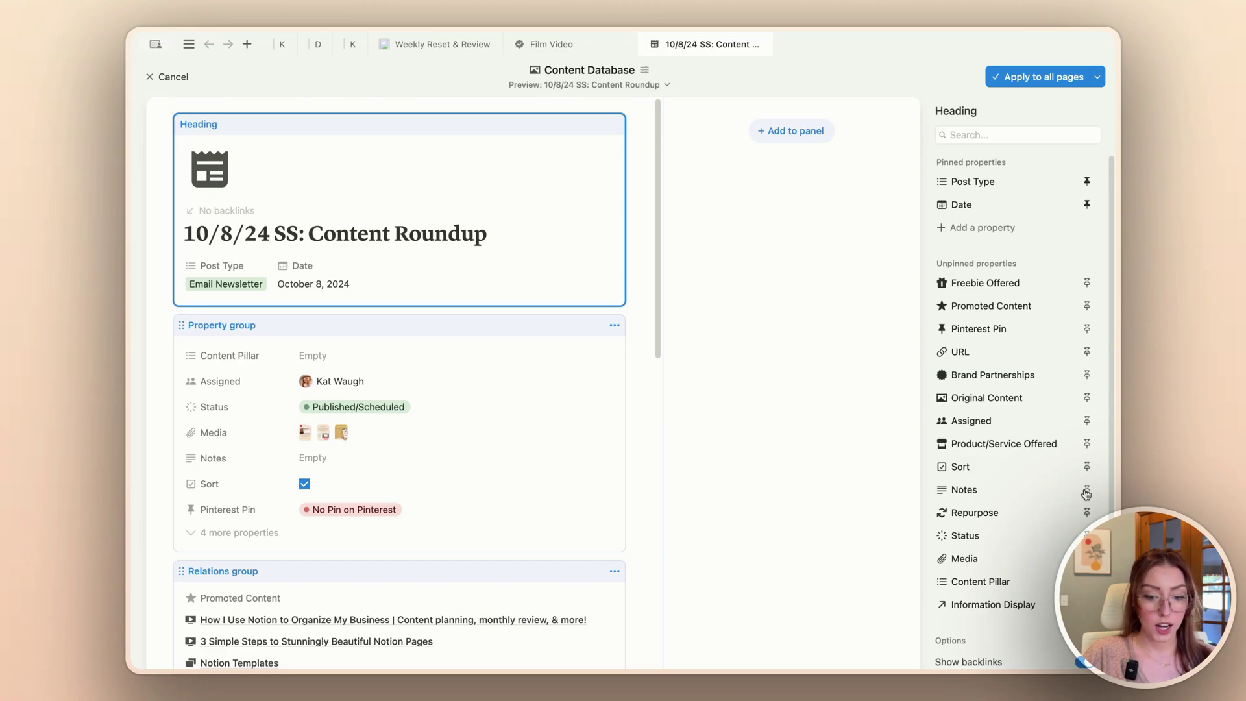
click(1086, 536)
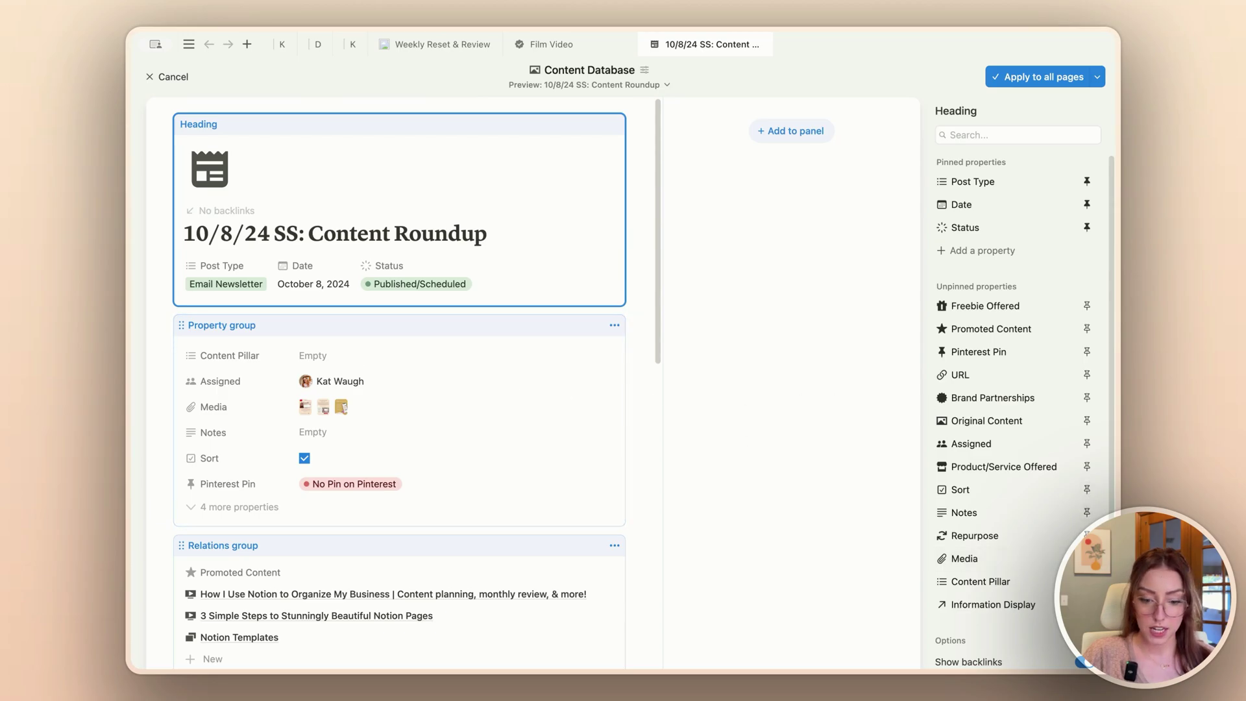
click(1087, 582)
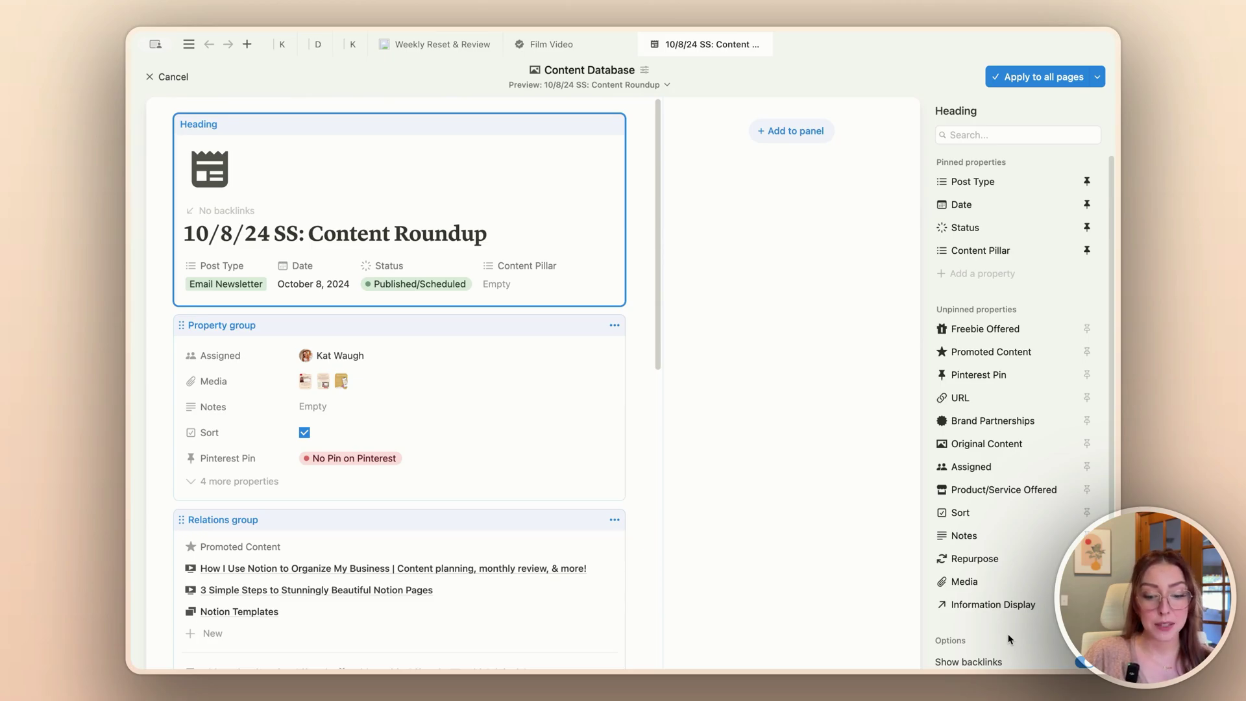
Step: Turn off backlinks in the page heading
scroll(1009, 640, down, 2)
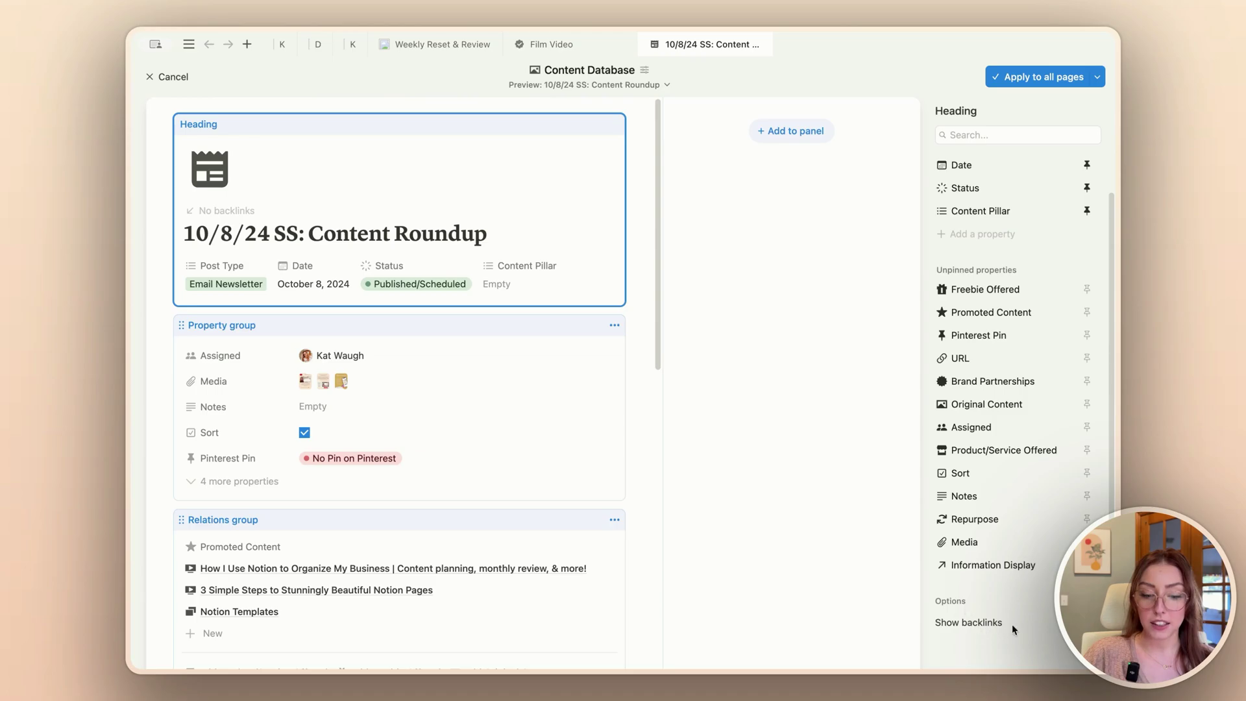
click(1088, 623)
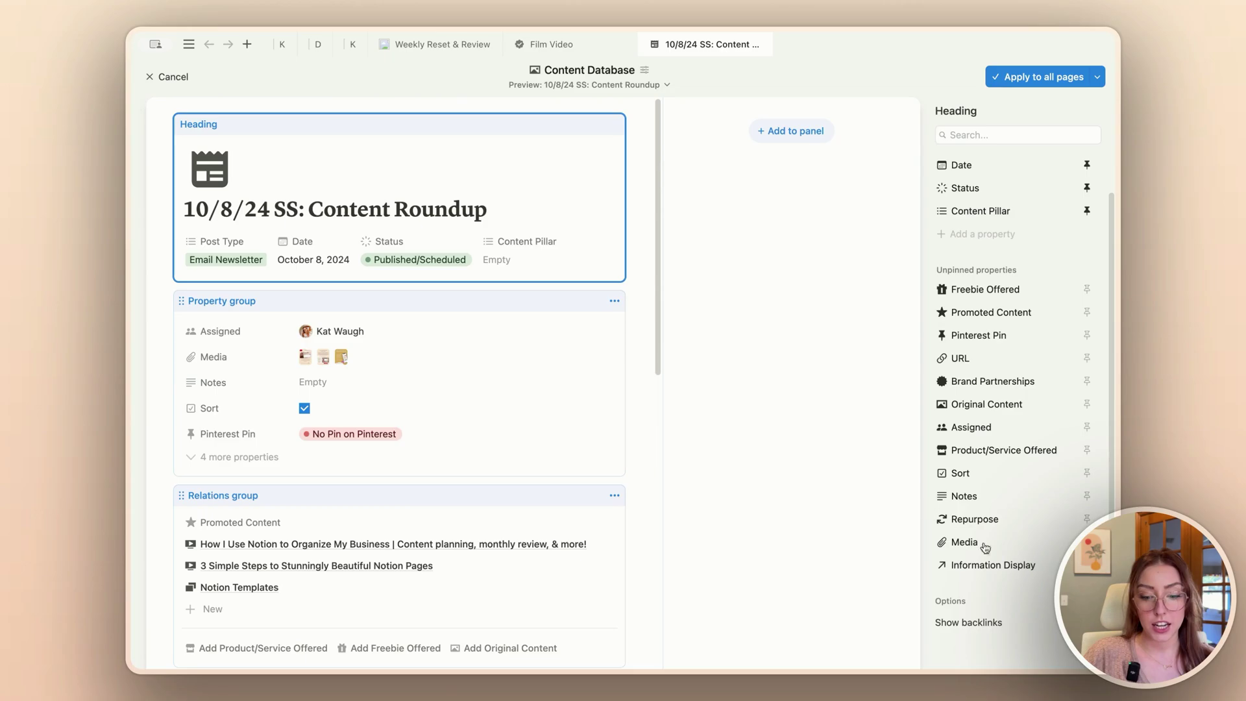
click(1088, 622)
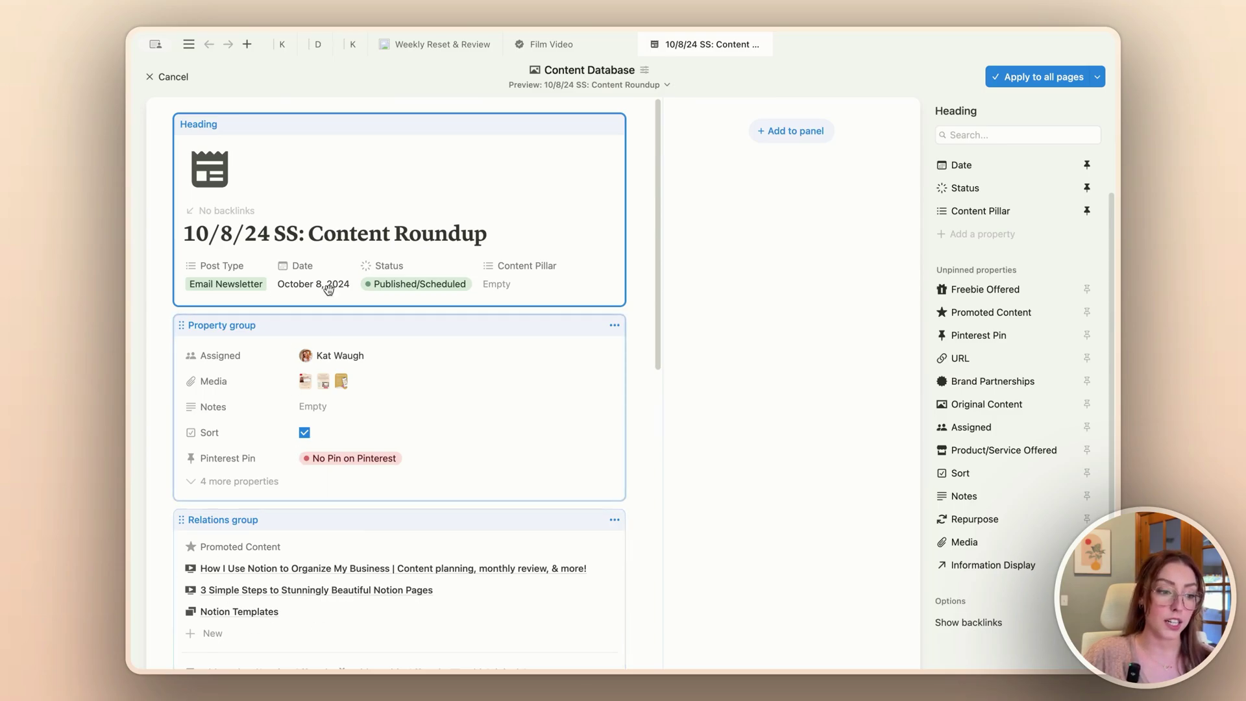
click(1088, 622)
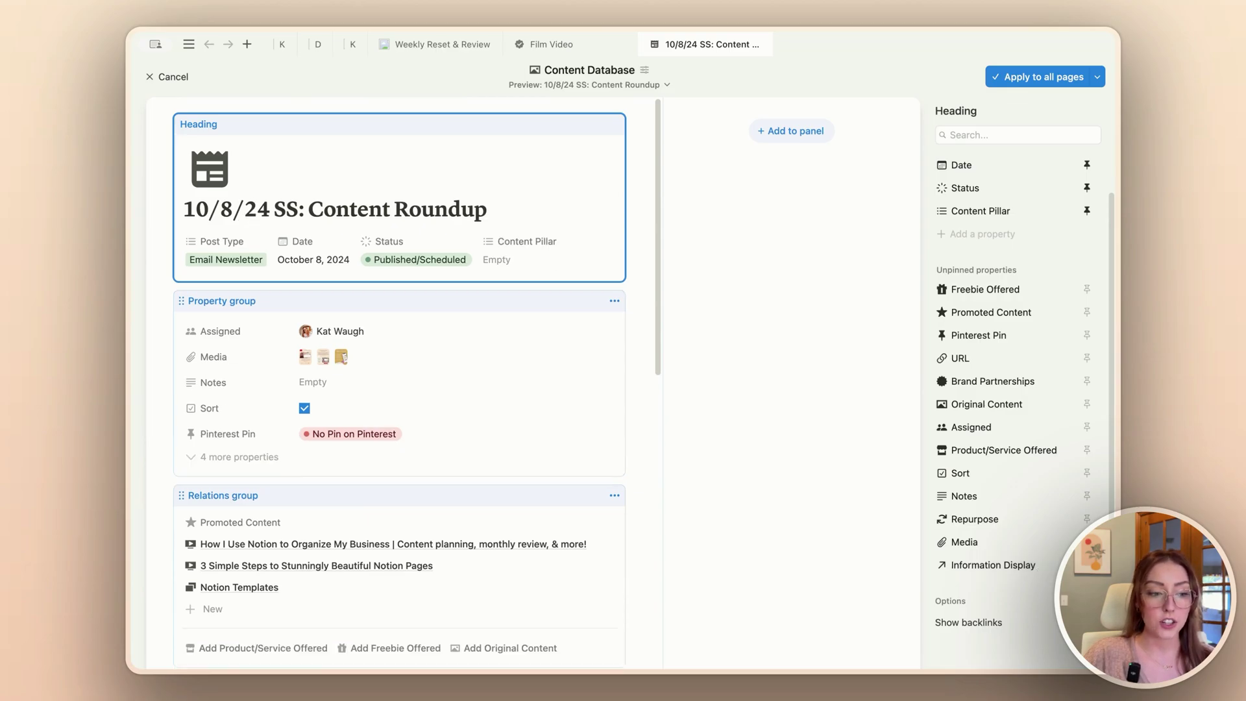
Step: Turn backlinks back on in the page heading and move the property group into the side panel
click(1089, 622)
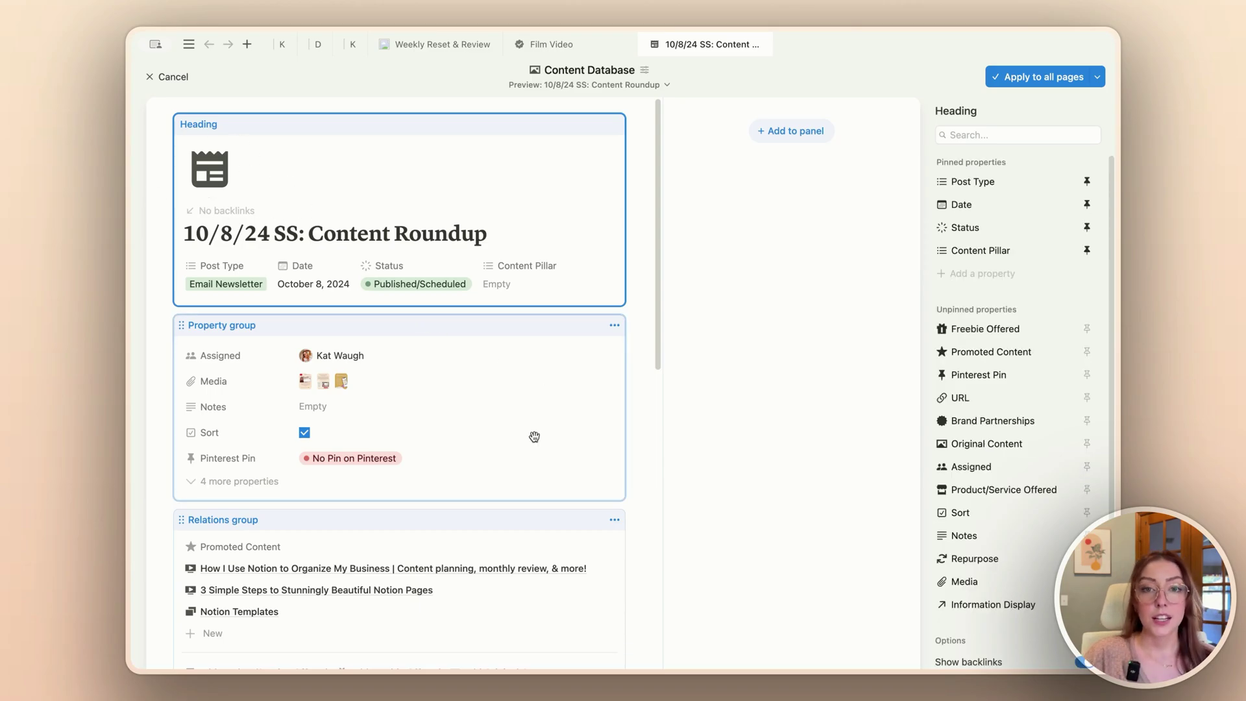
click(614, 325)
click(558, 364)
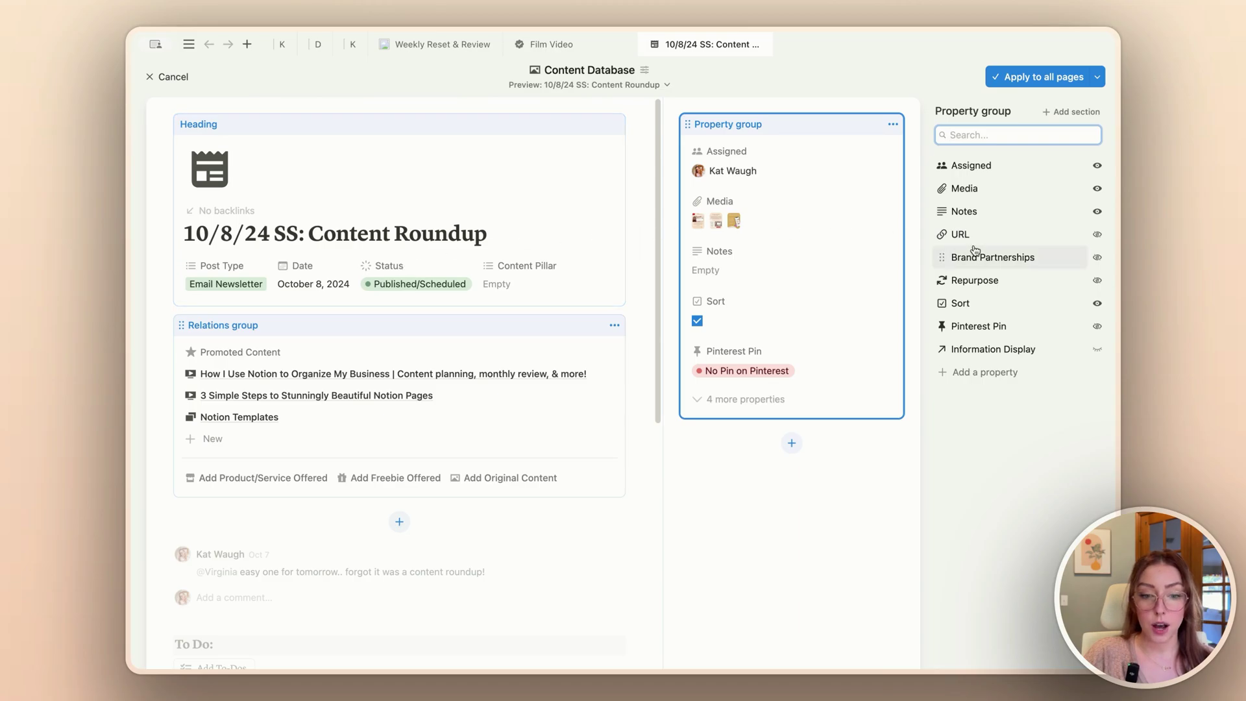
Step: Add the Media property to the layout as its own section and place it above the relations group
click(966, 189)
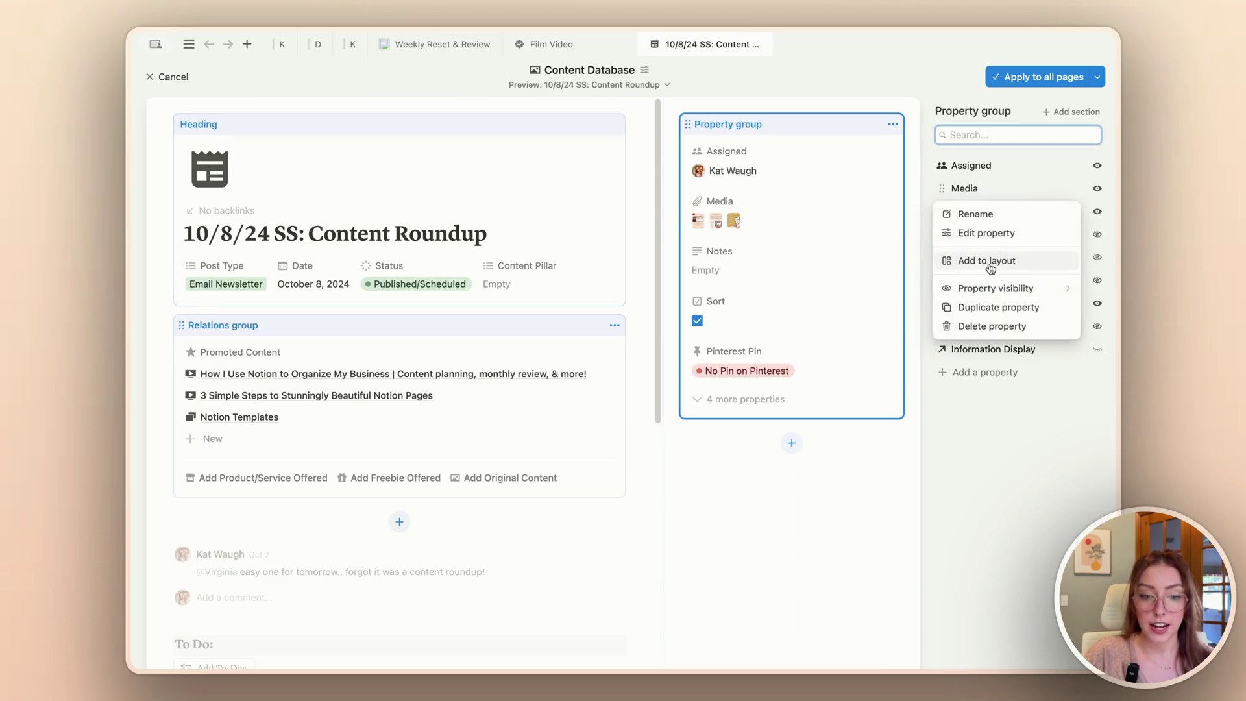
click(984, 259)
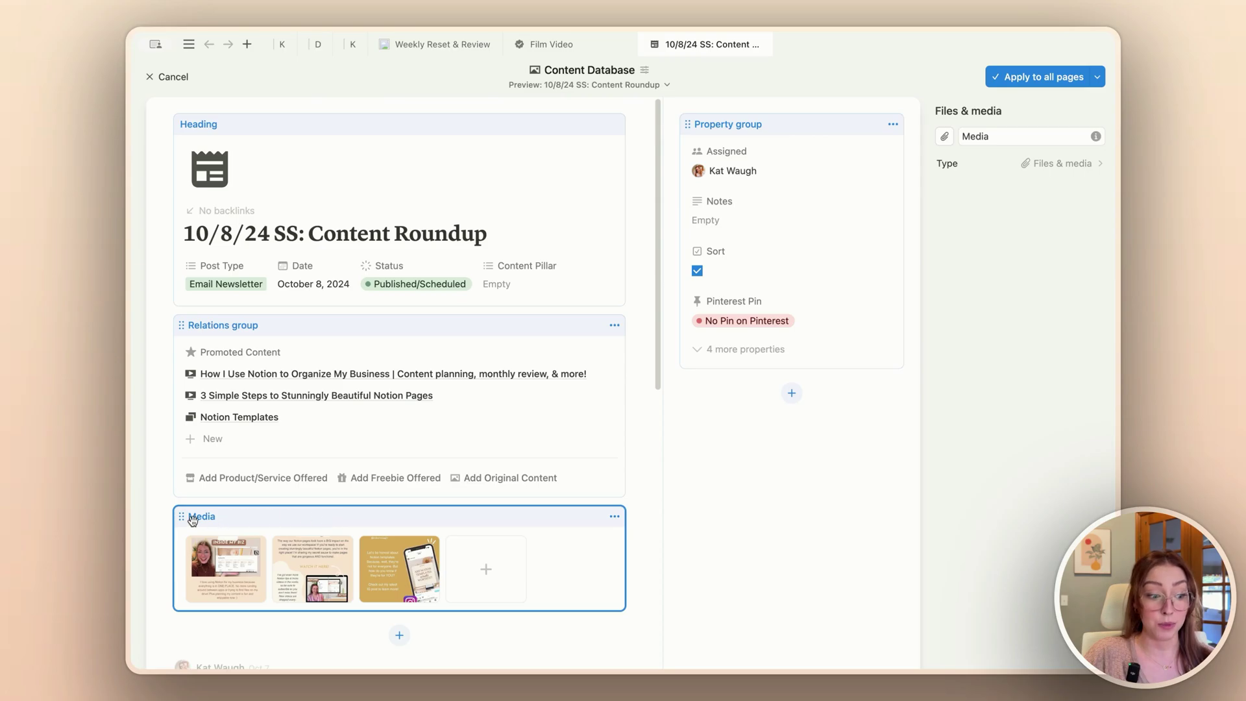
drag(180, 517, 184, 326)
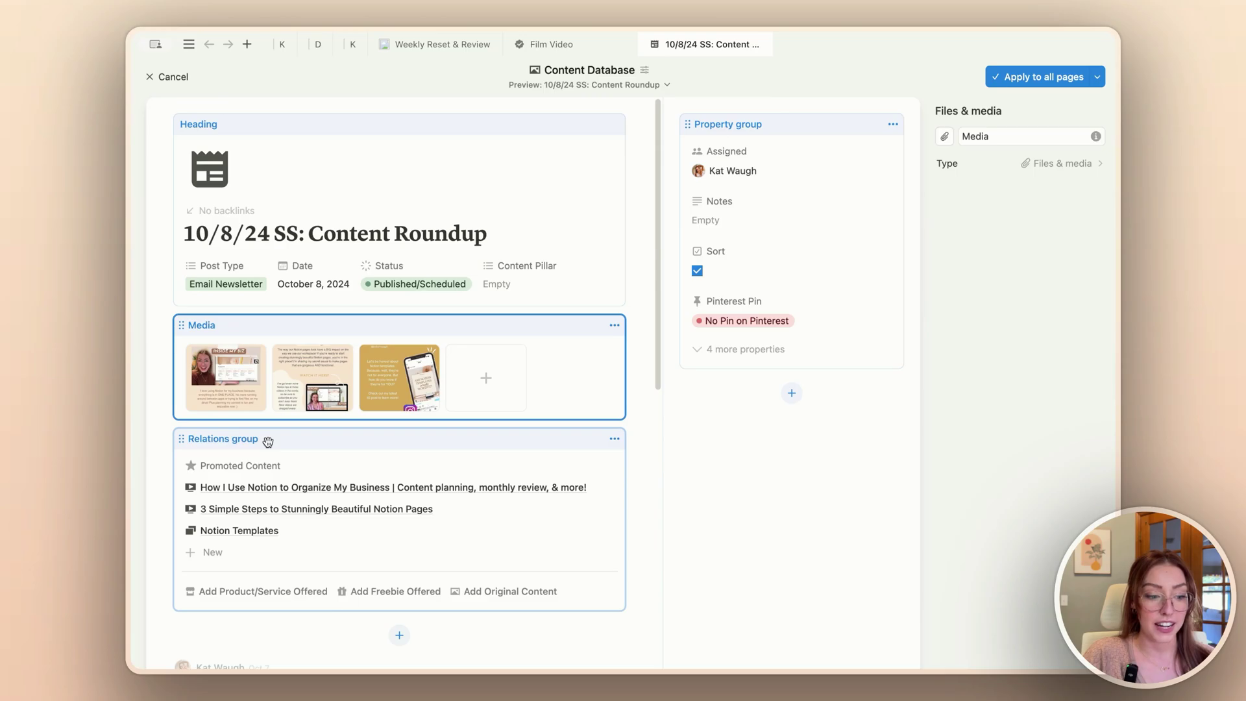
Step: Add a section named "Content Details" to the property group and move Sort to the top of its properties
click(765, 123)
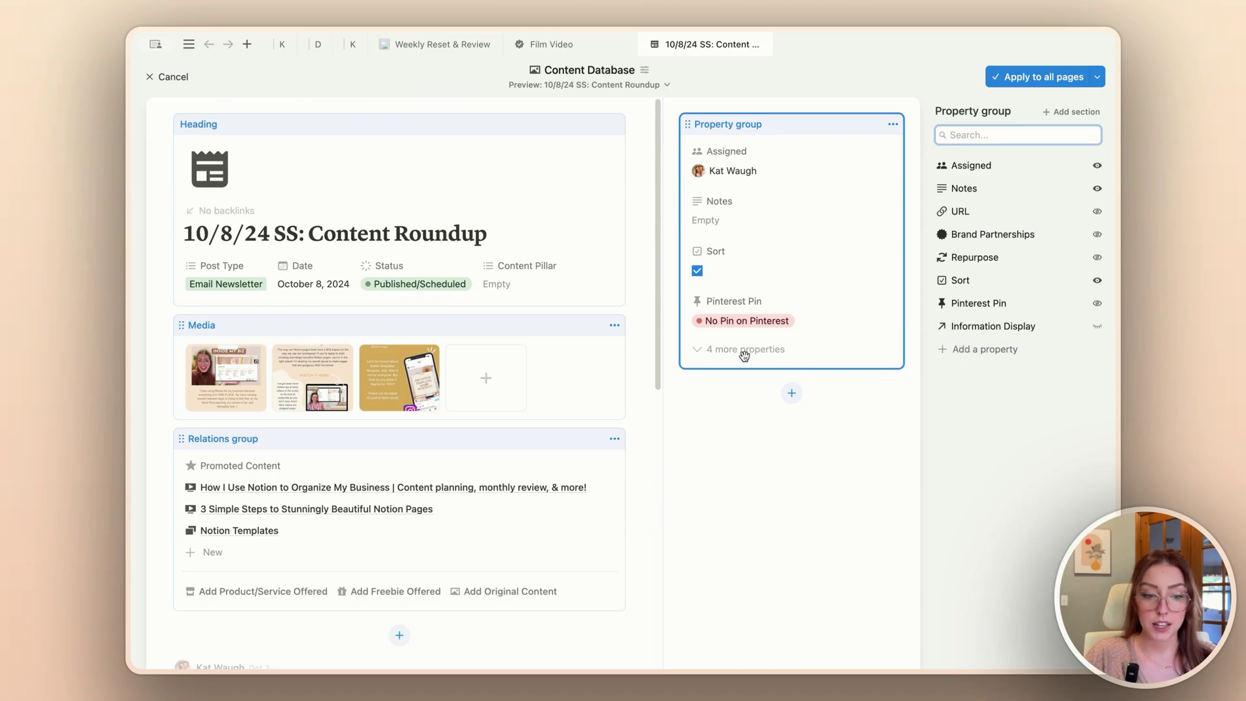
click(1072, 112)
text(Content Des)
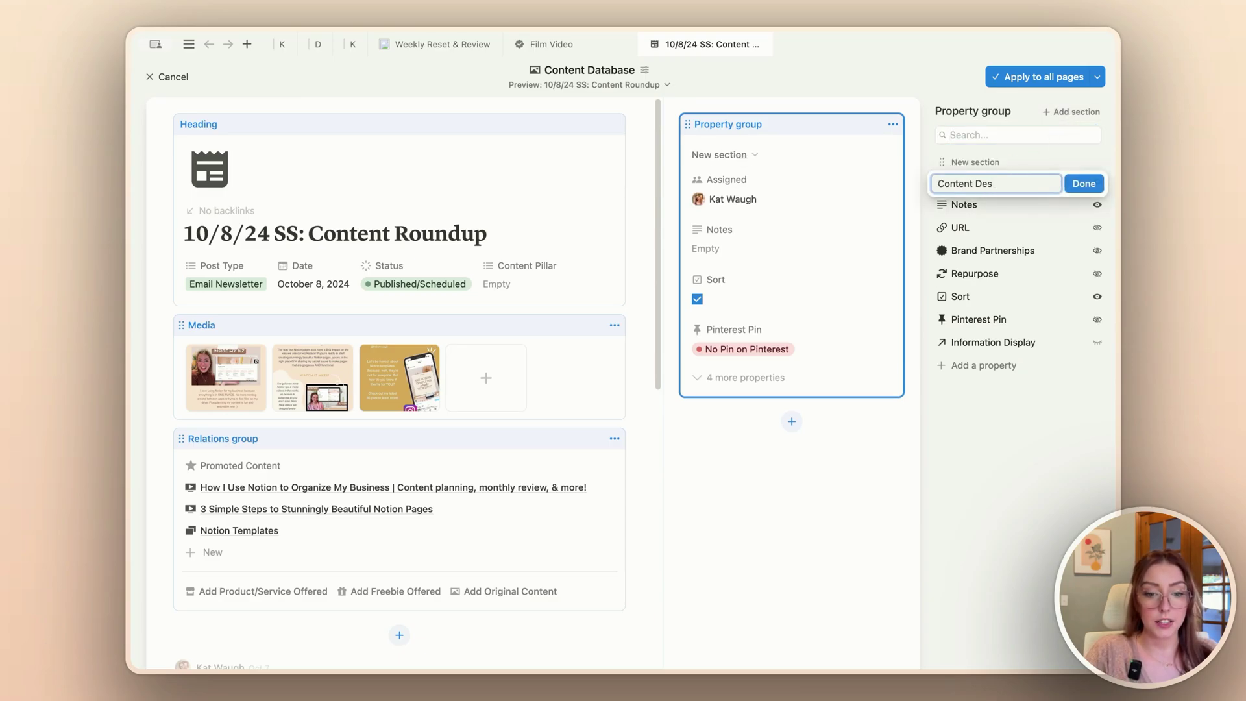
key(BackSpace)
text(tia)
key(BackSpace)
key(BackSpace)
text(ails)
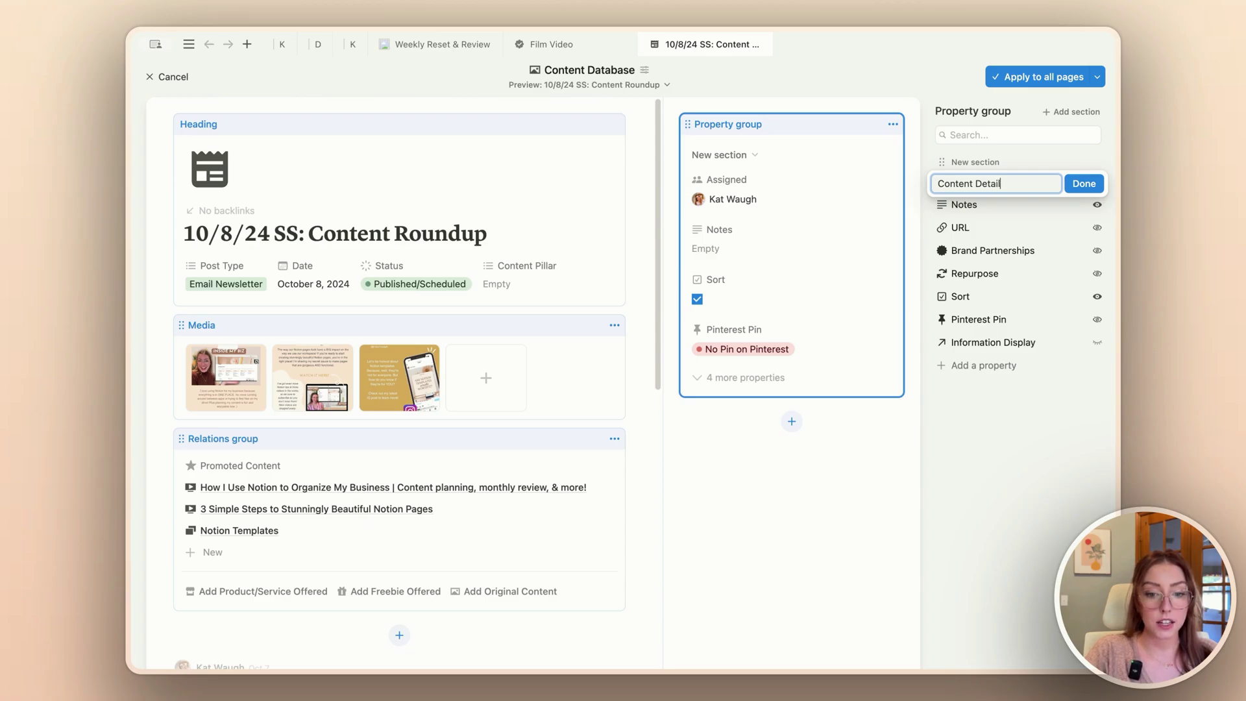
click(1084, 184)
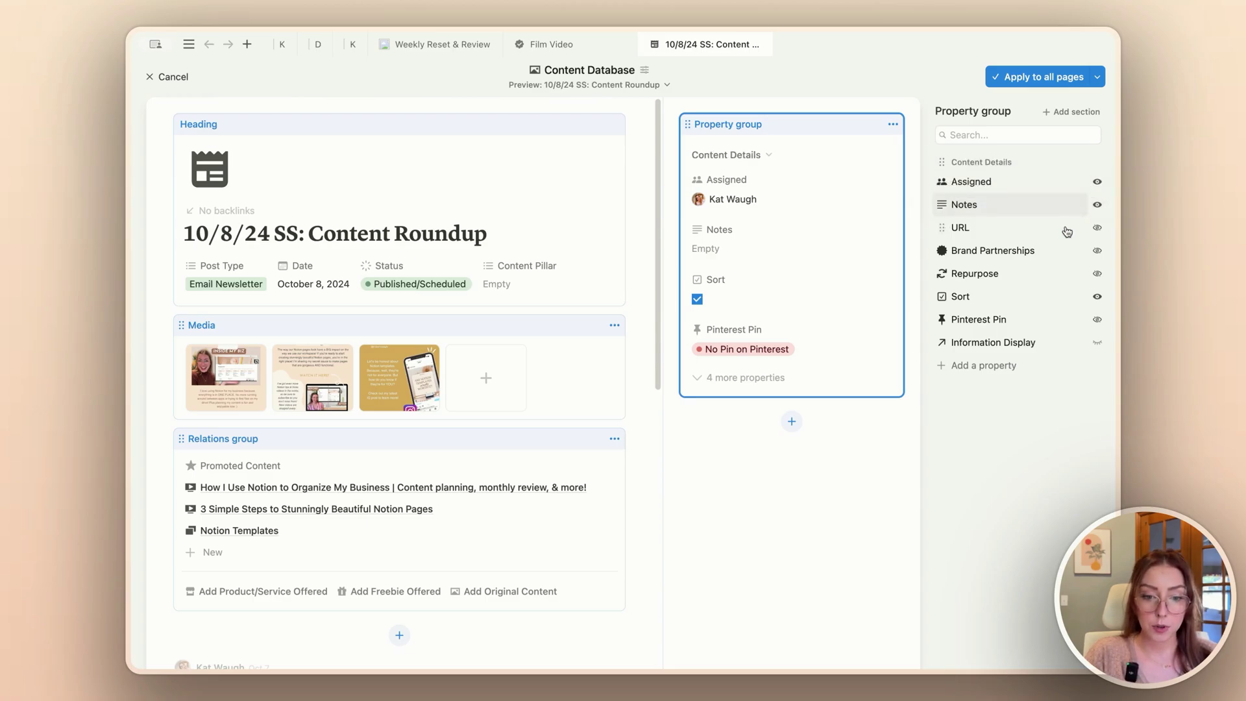
drag(945, 296, 949, 181)
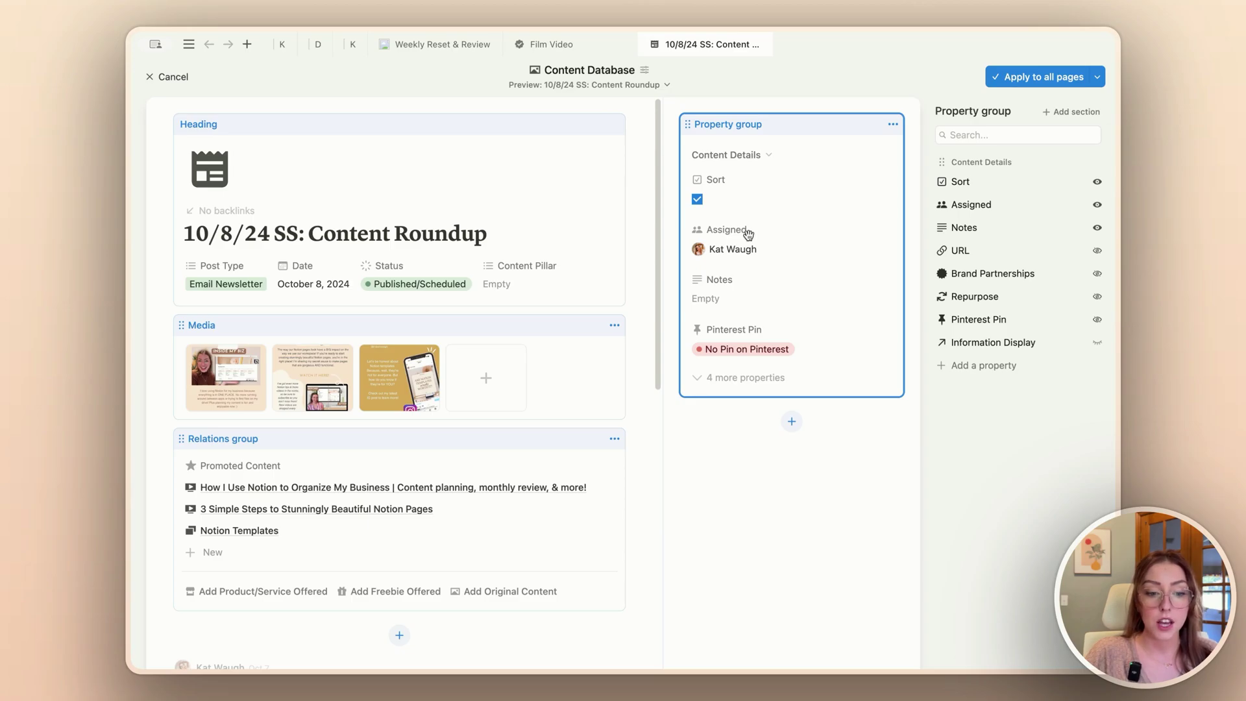
Step: Add the Assigned property to the layout as its own section and place it between Media and the relations group
click(974, 207)
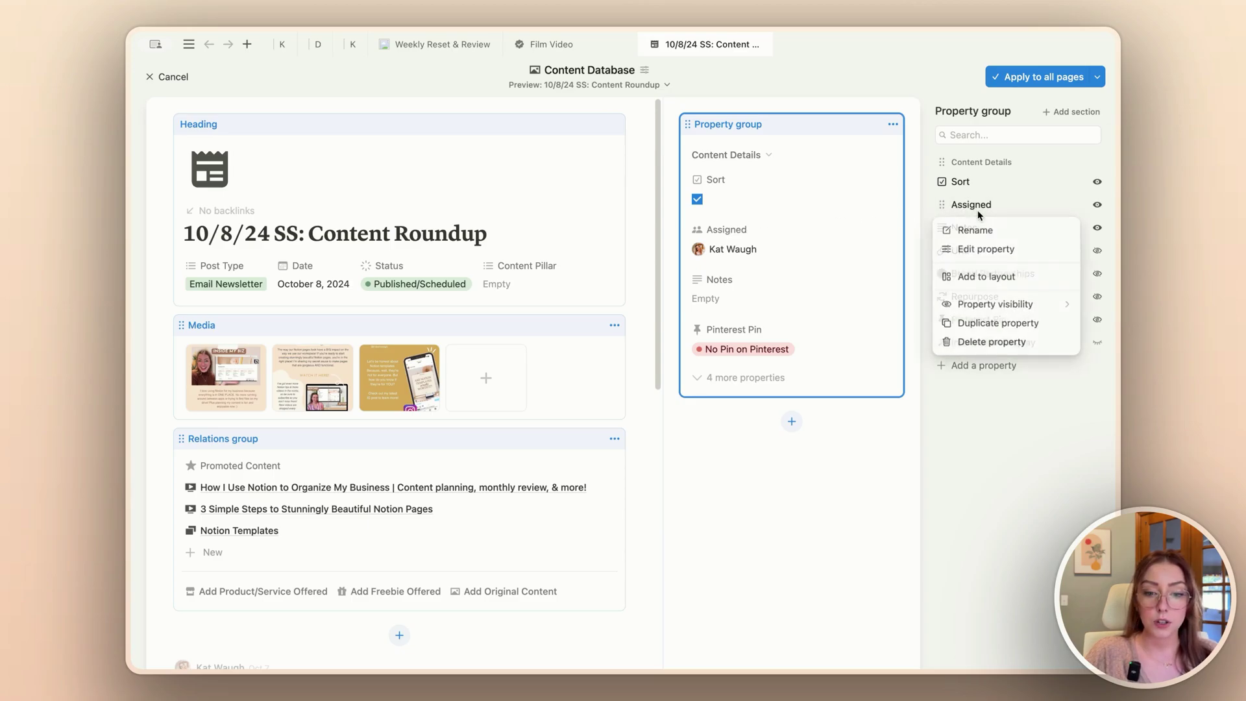
click(970, 276)
scroll(317, 547, down, 2)
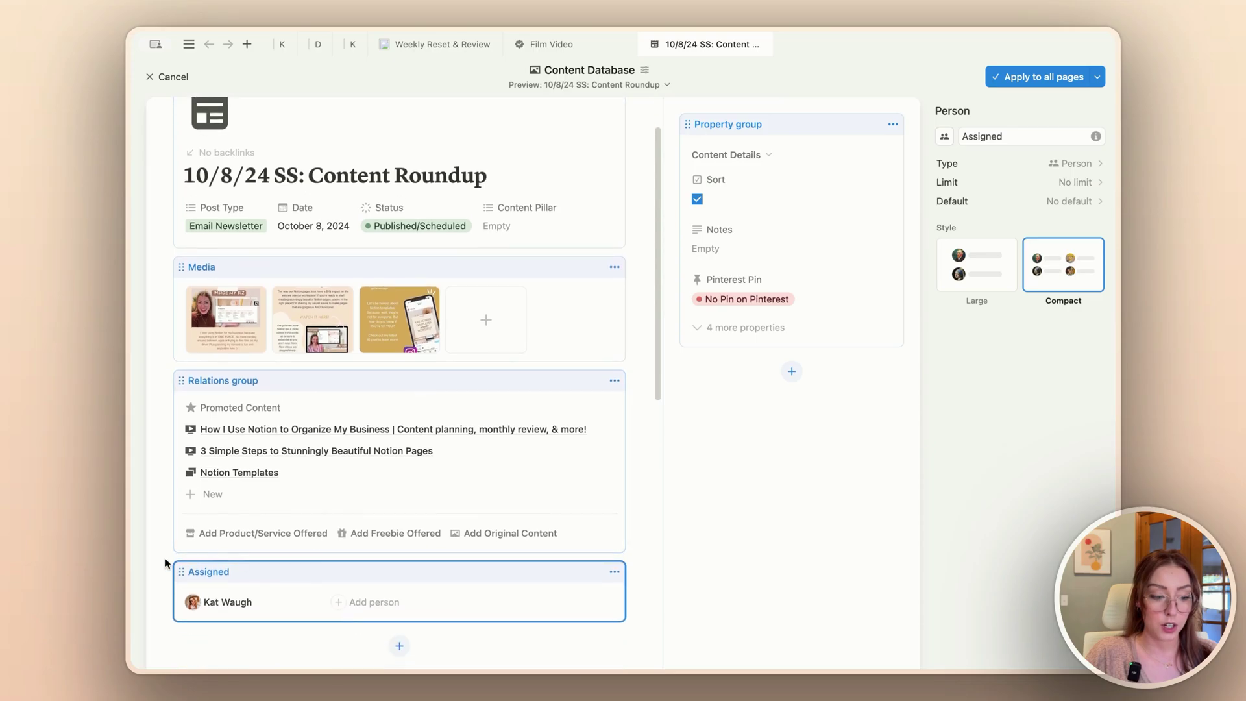
drag(181, 586, 188, 401)
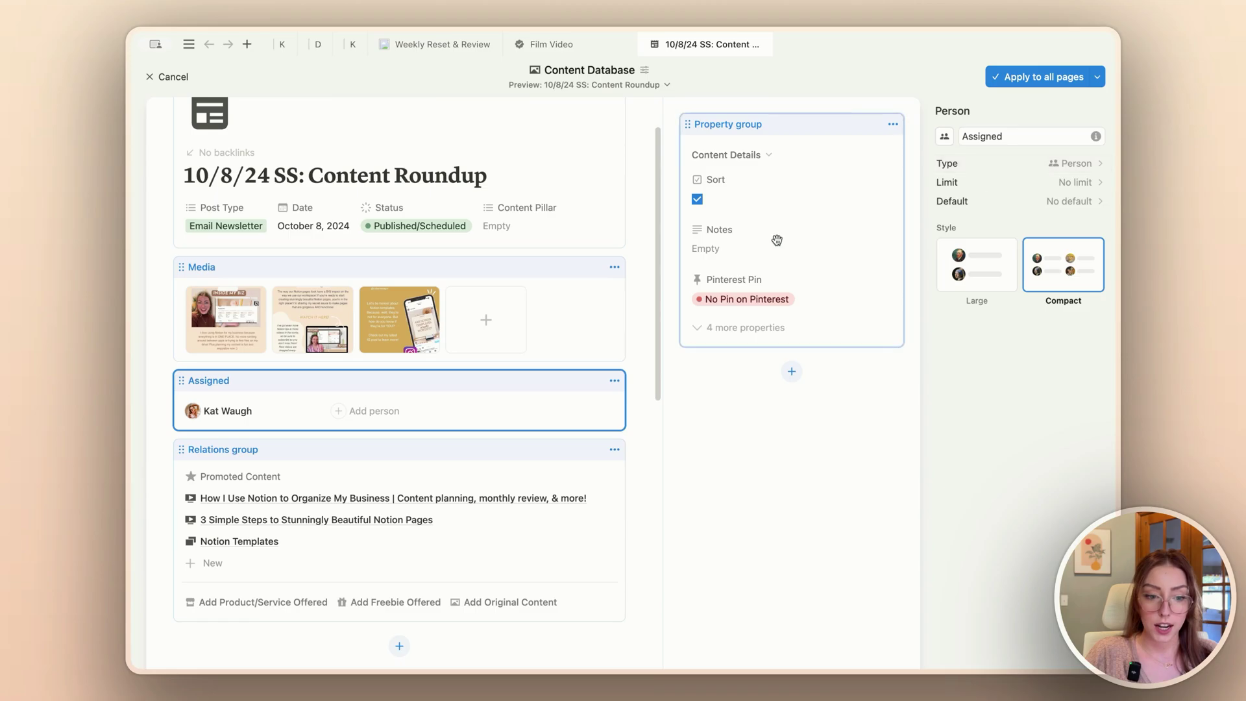
Step: Add the Notes property to the layout as its own section and place it between Assigned and the relations group
click(730, 236)
click(1010, 207)
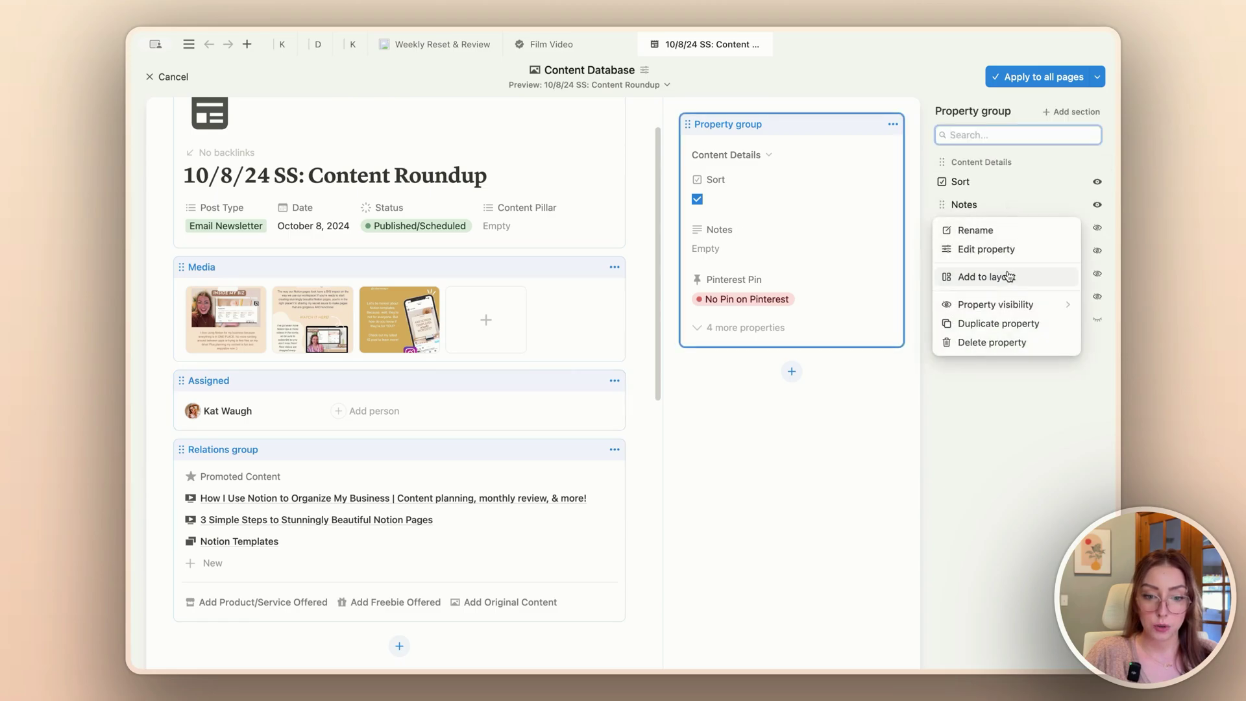
click(1003, 276)
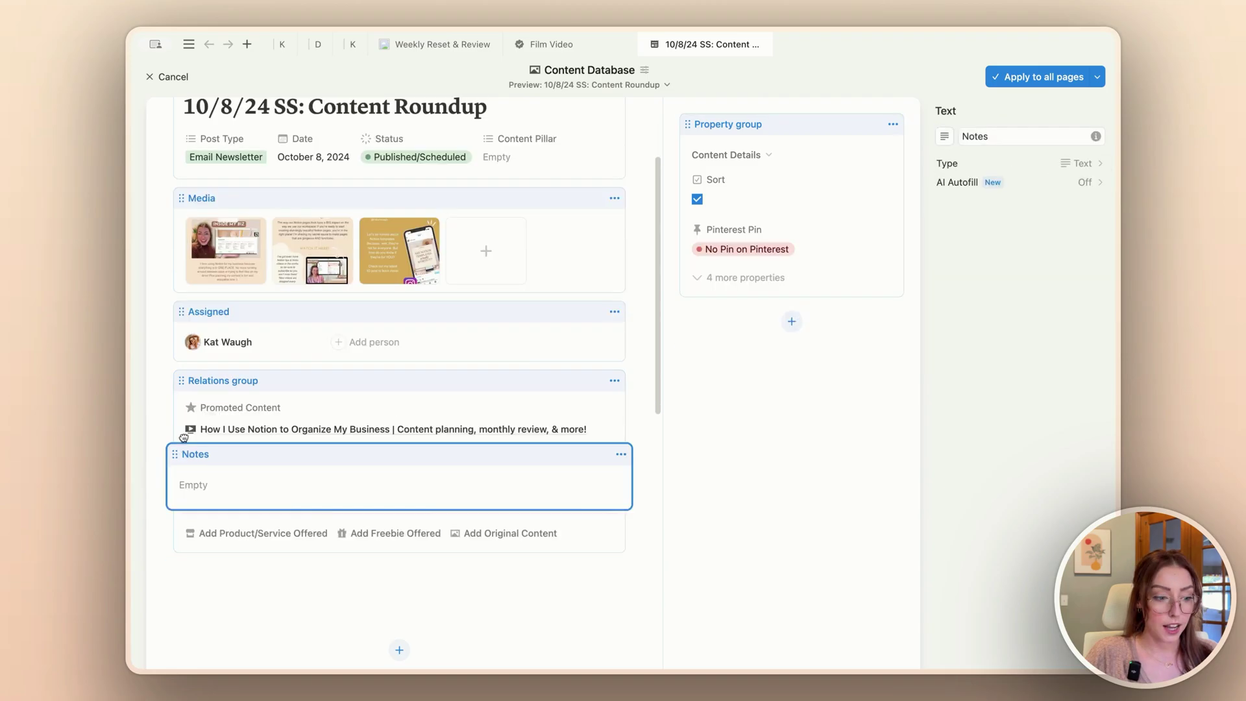
Step: Take Brand Partnerships out of the property group into the layout and add it to the relations group
click(793, 198)
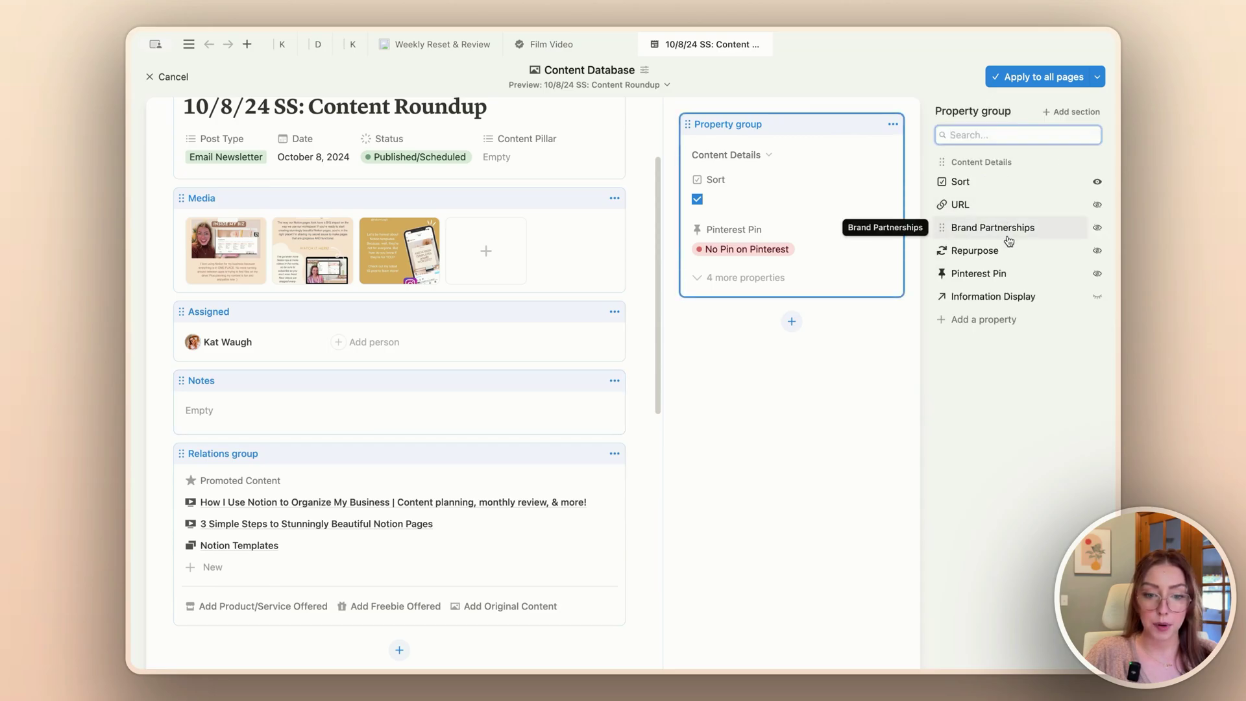
scroll(490, 500, down, 1)
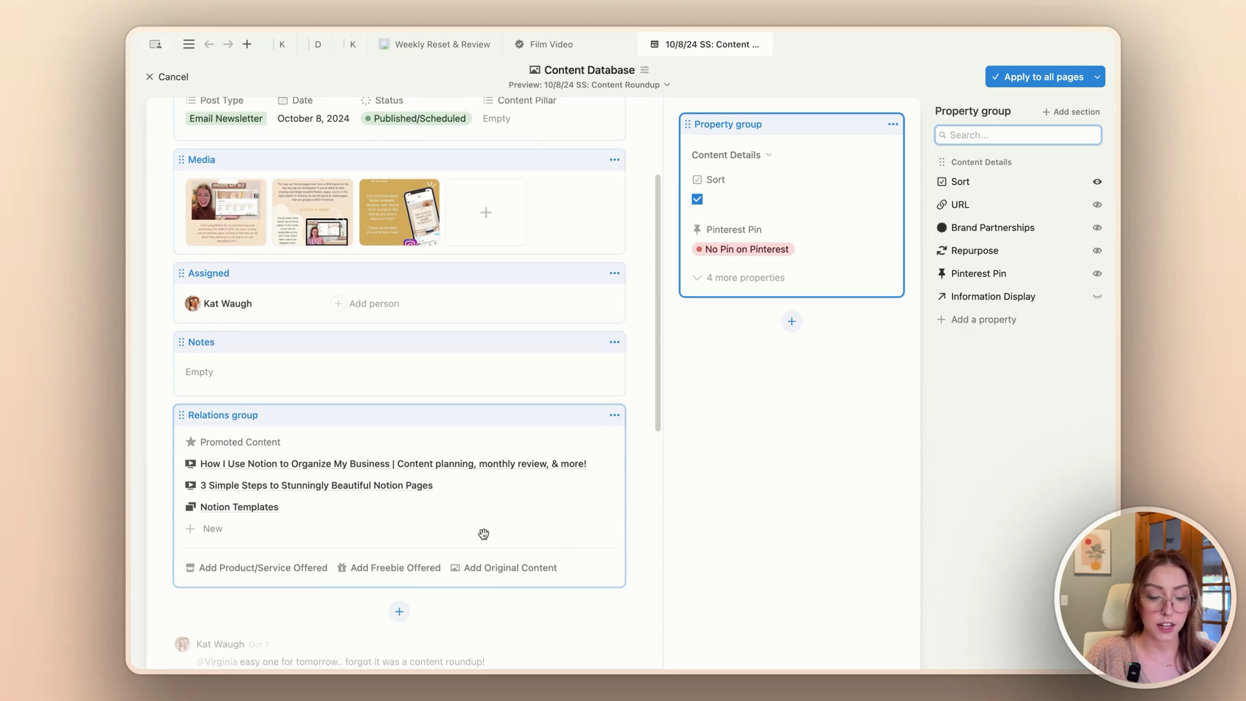
scroll(482, 531, up, 2)
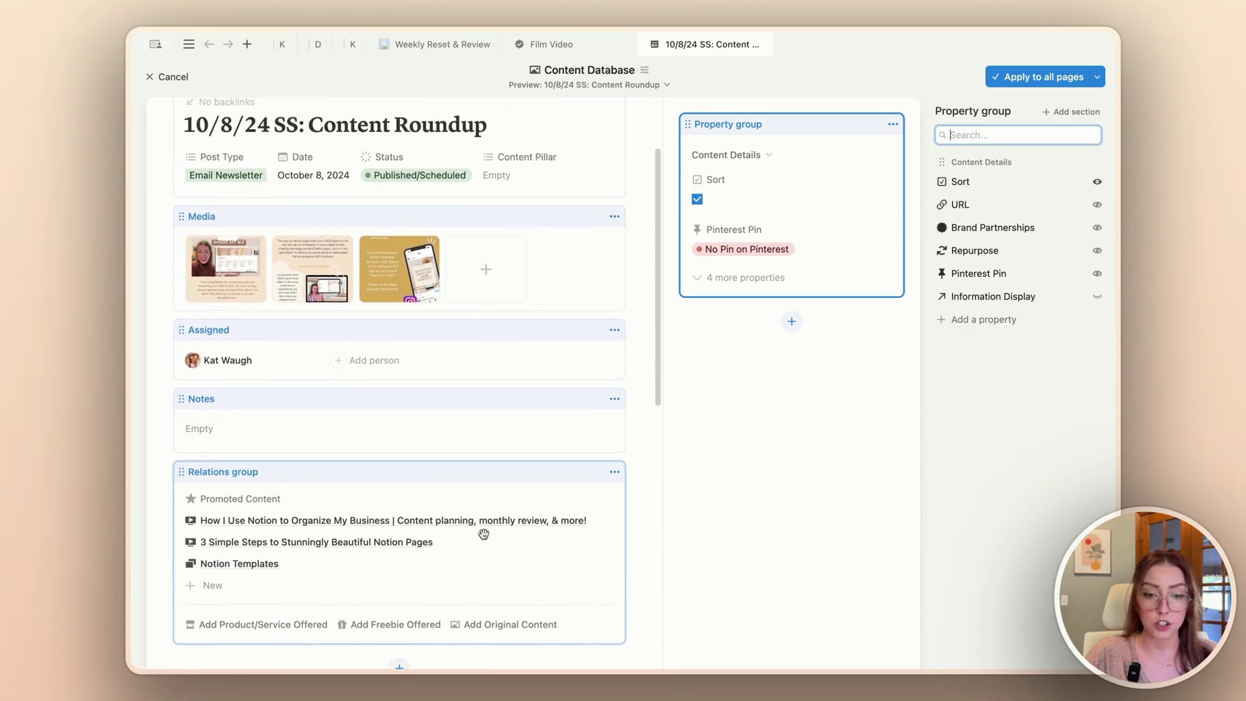
click(953, 231)
click(987, 299)
scroll(487, 467, down, 3)
click(614, 516)
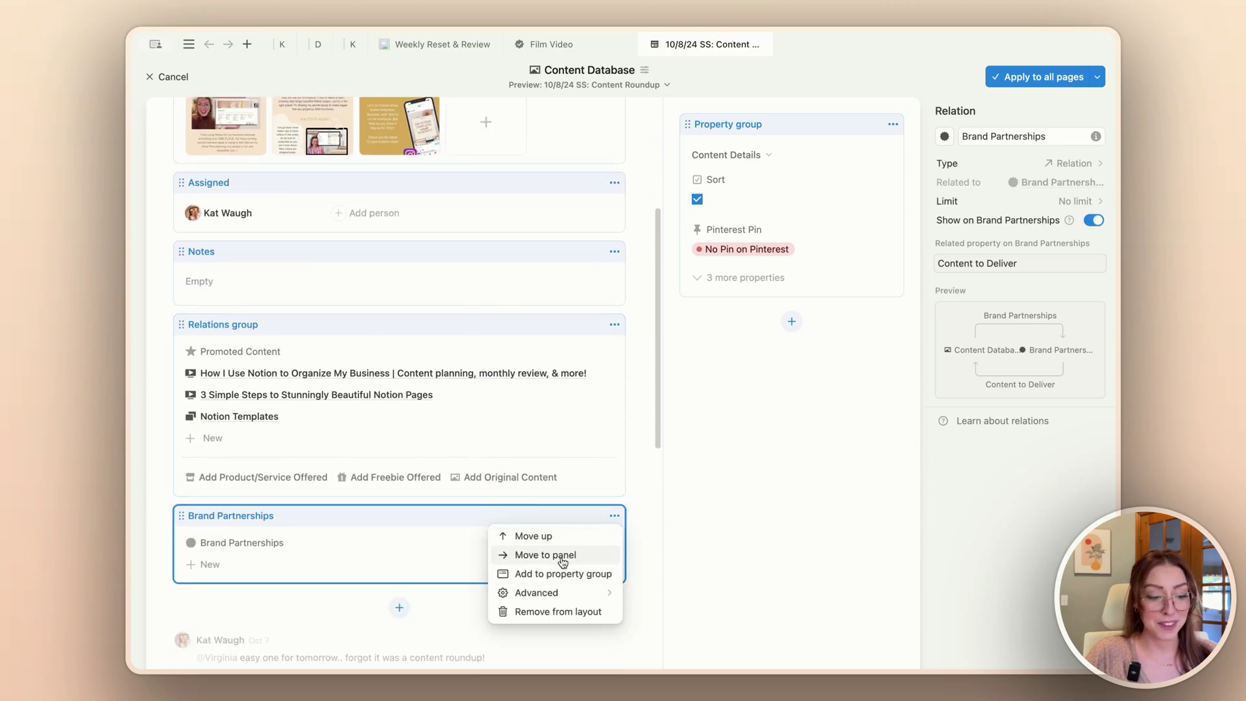
mouse_move(578, 593)
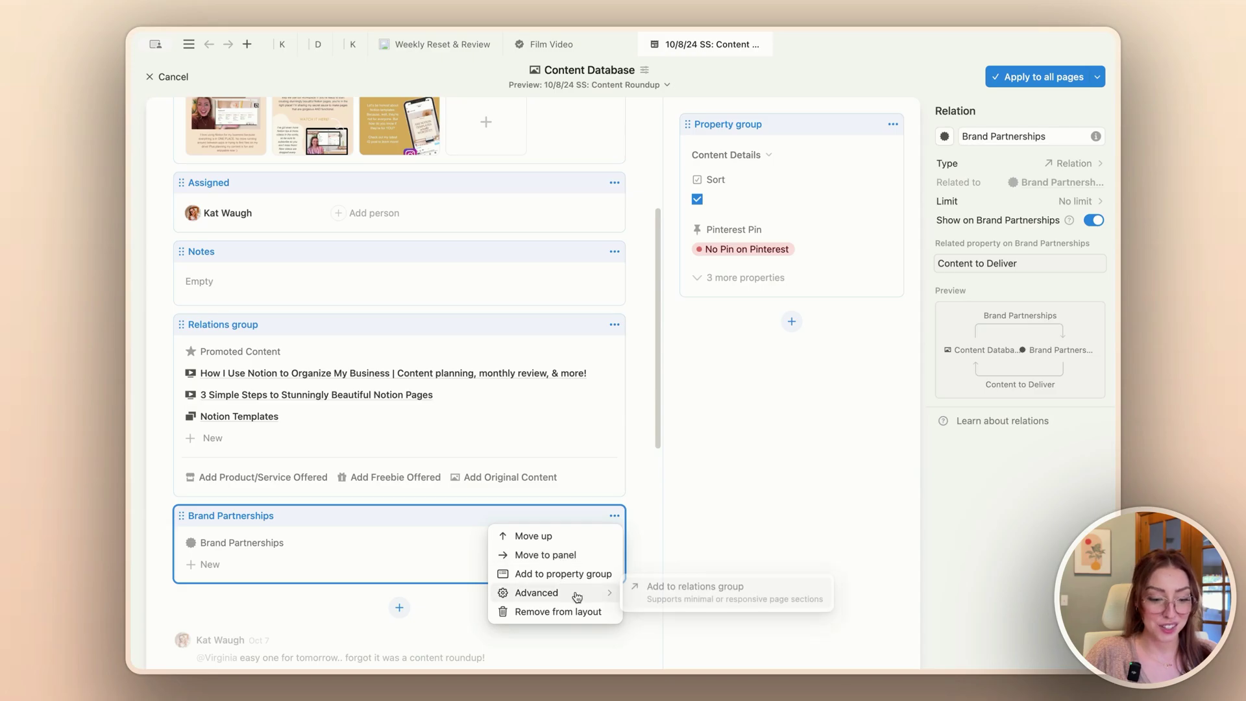
click(706, 590)
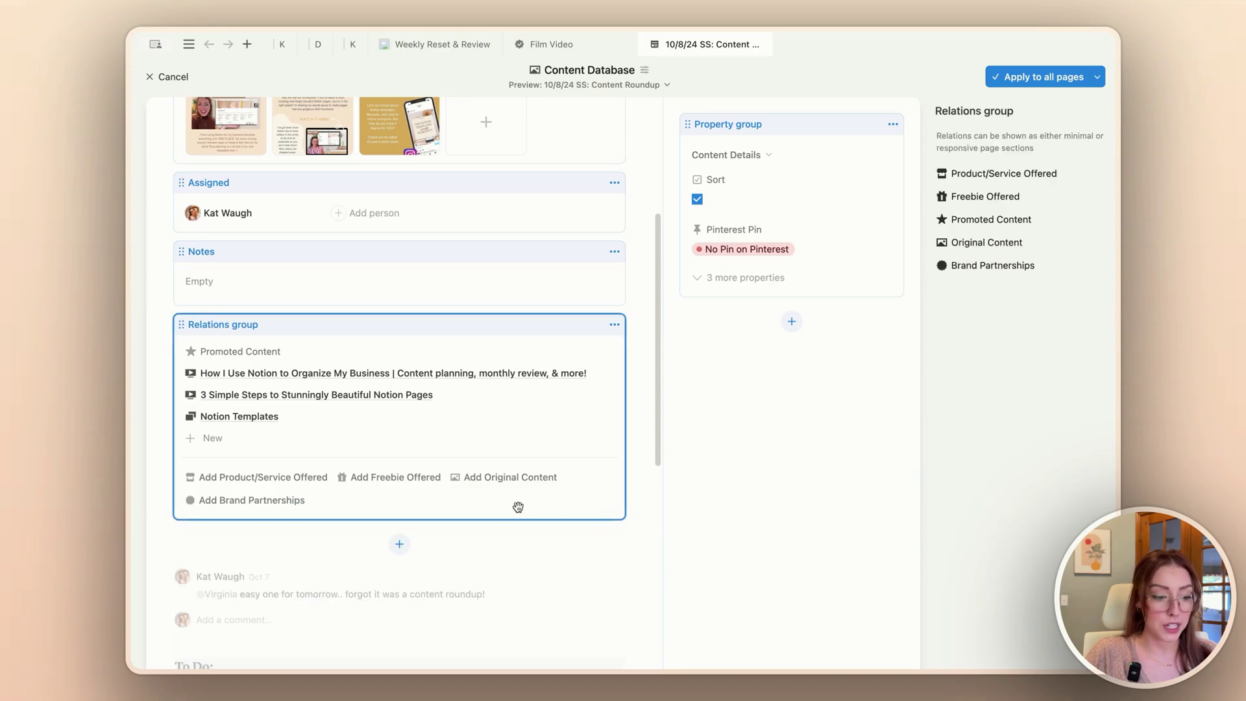
Step: Check the display options available for Brand Partnerships in the relations group, leaving its setting as is
click(993, 266)
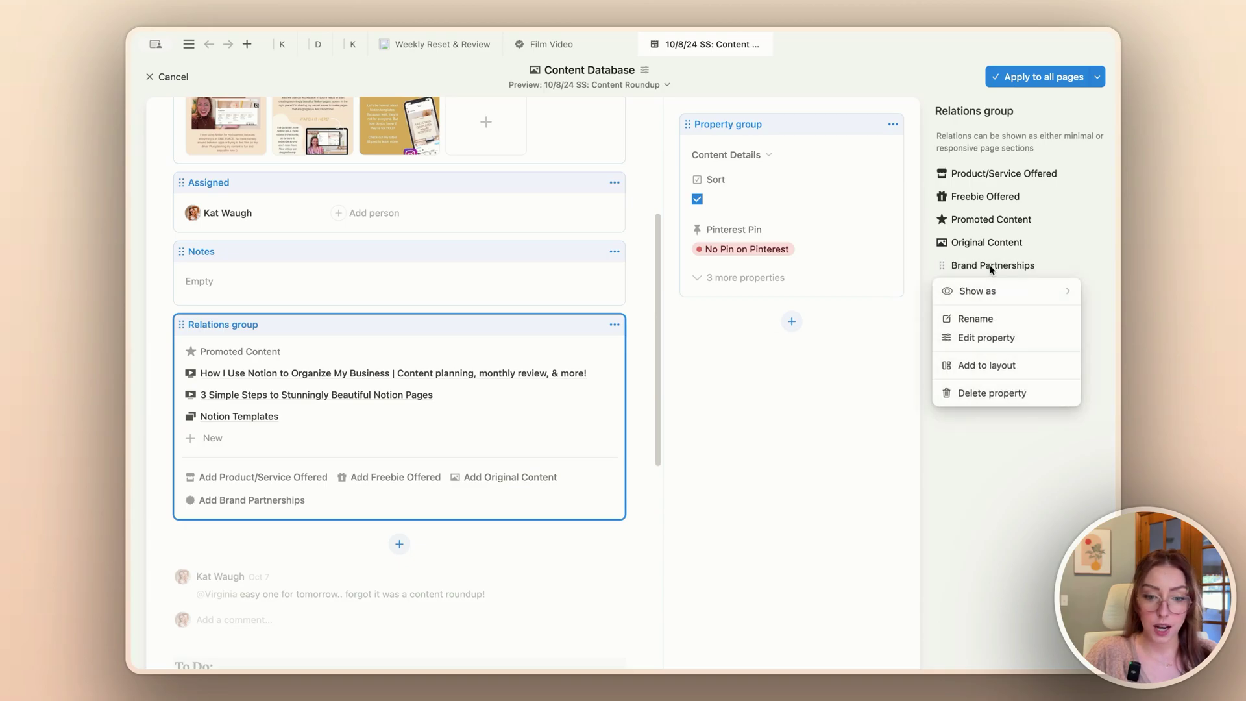
mouse_move(1008, 302)
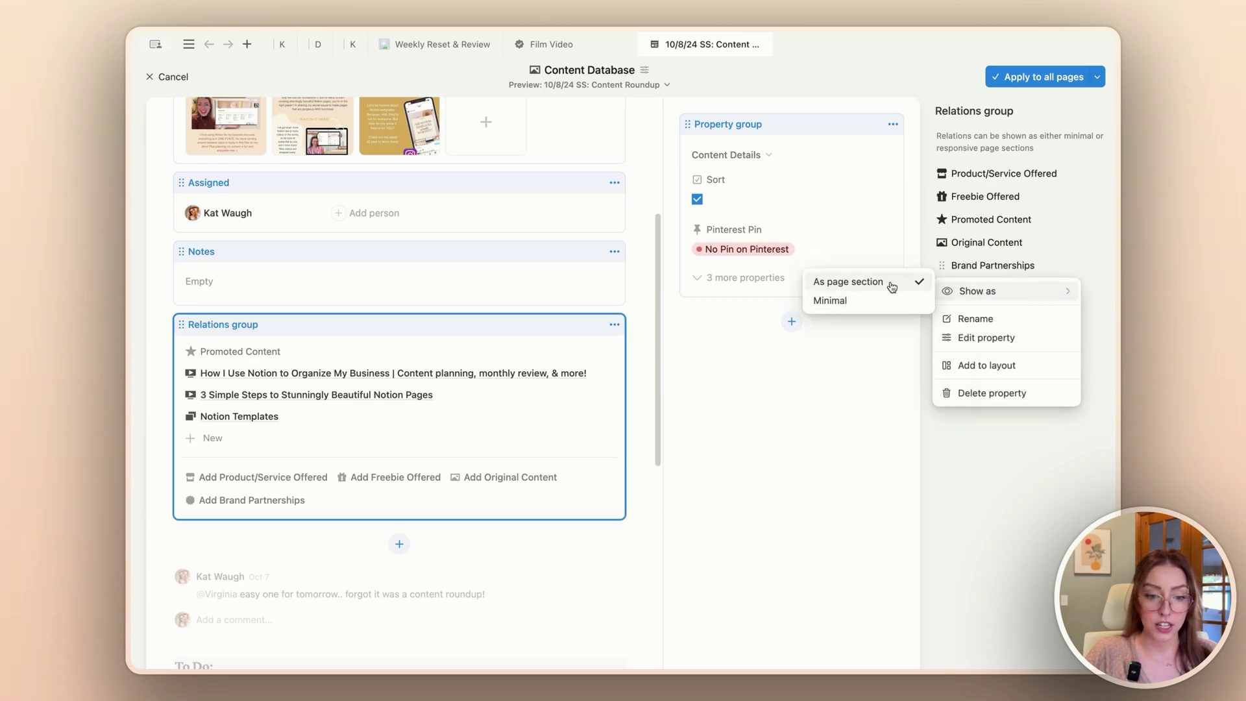
click(938, 506)
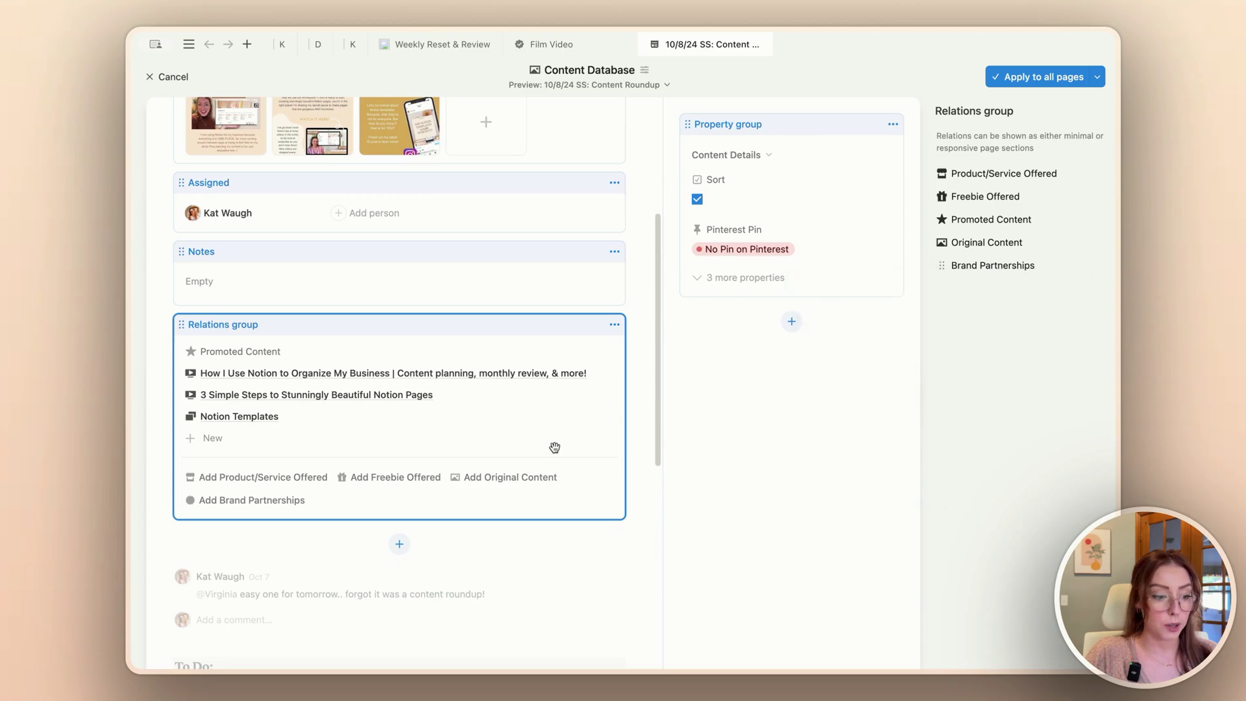
Step: Move the URL property above Sort in the property group's Content Details section
scroll(555, 448, up, 5)
click(812, 245)
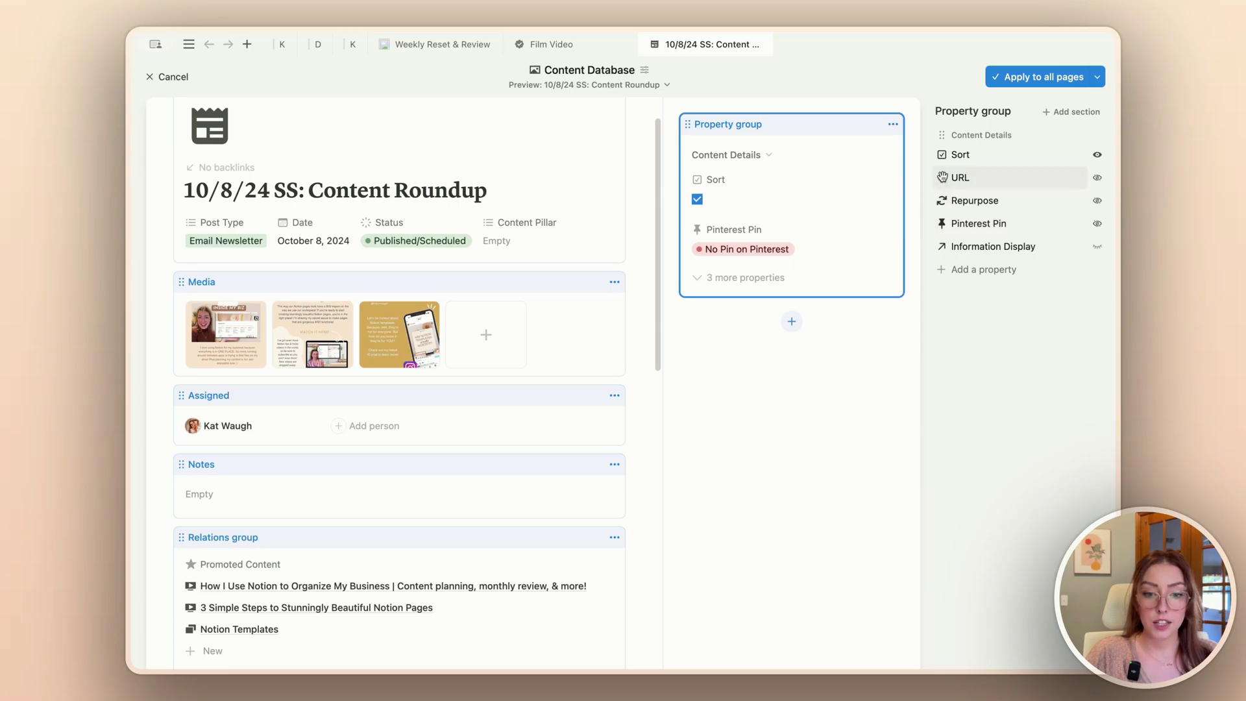
drag(942, 178, 943, 154)
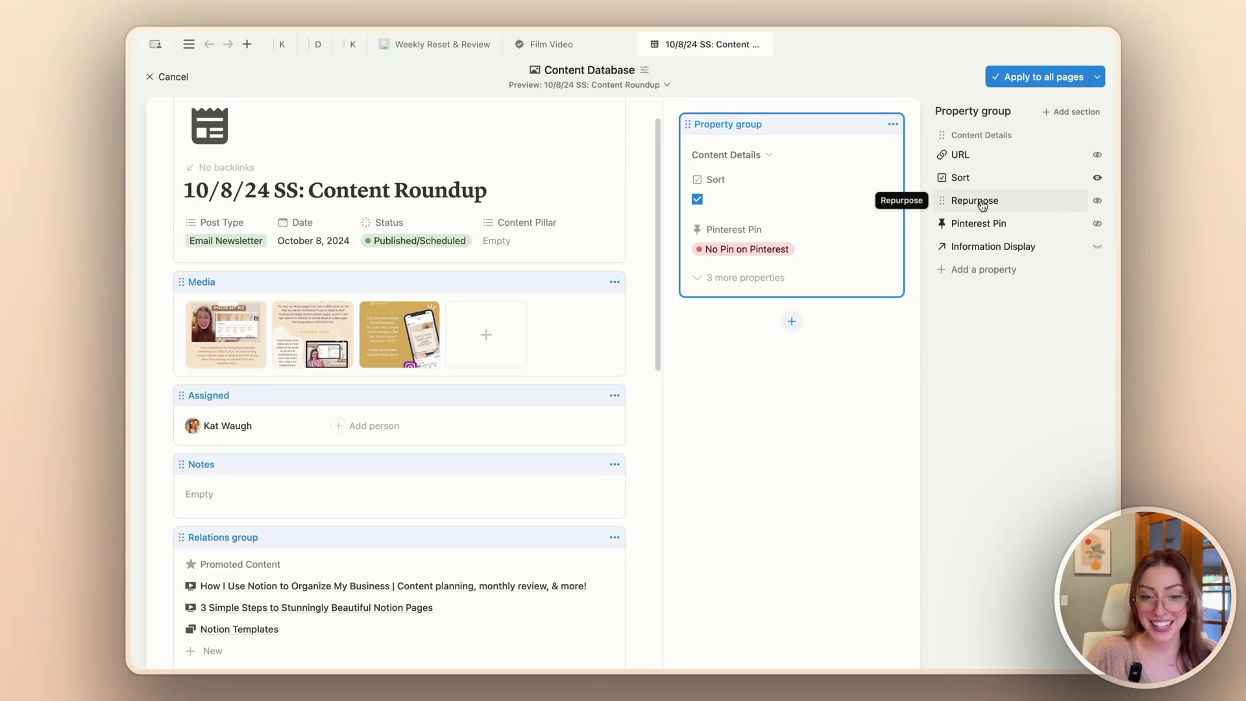
Step: Add a section named "Repurpose" to the property group and move the Repurpose property into it
click(1068, 109)
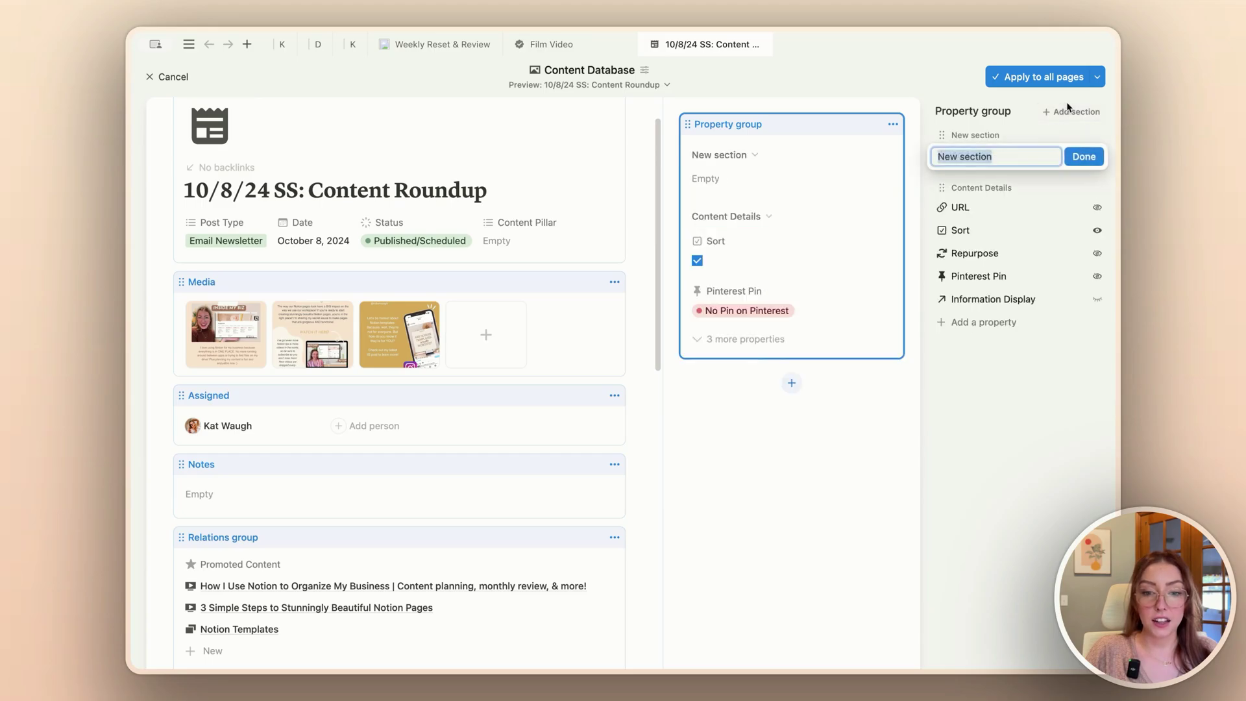
text(Repurpose)
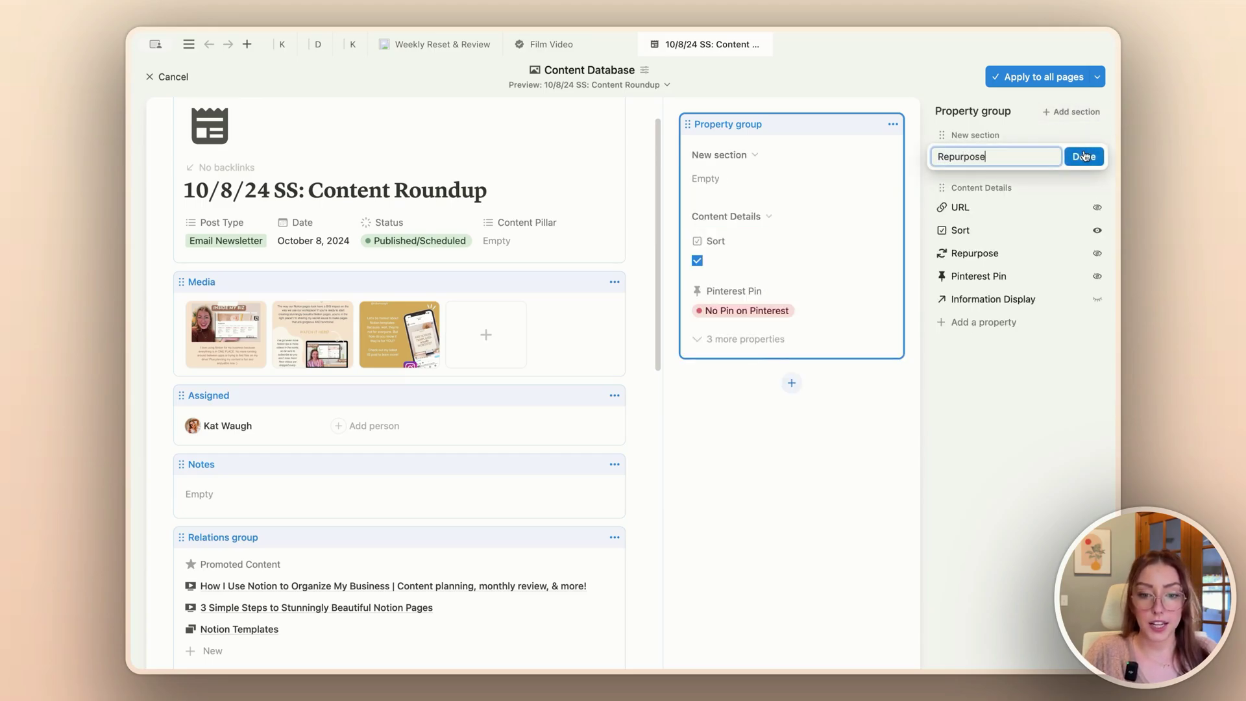
click(1084, 157)
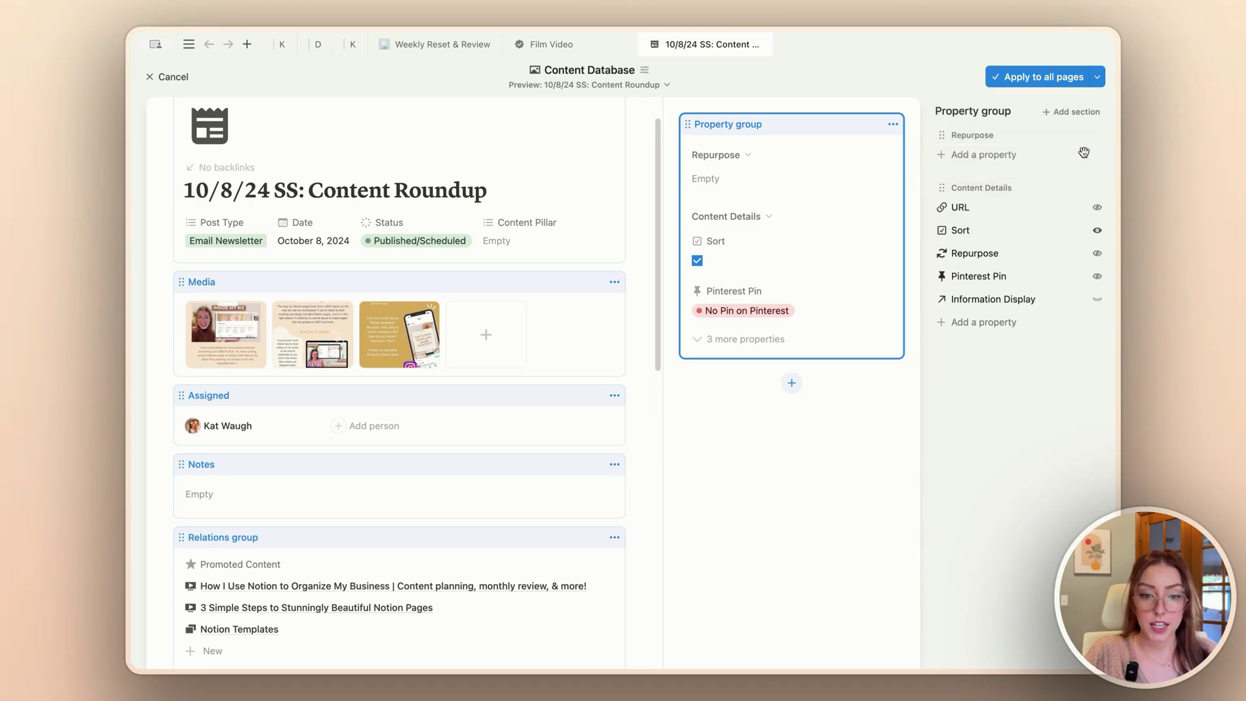
drag(942, 253, 942, 286)
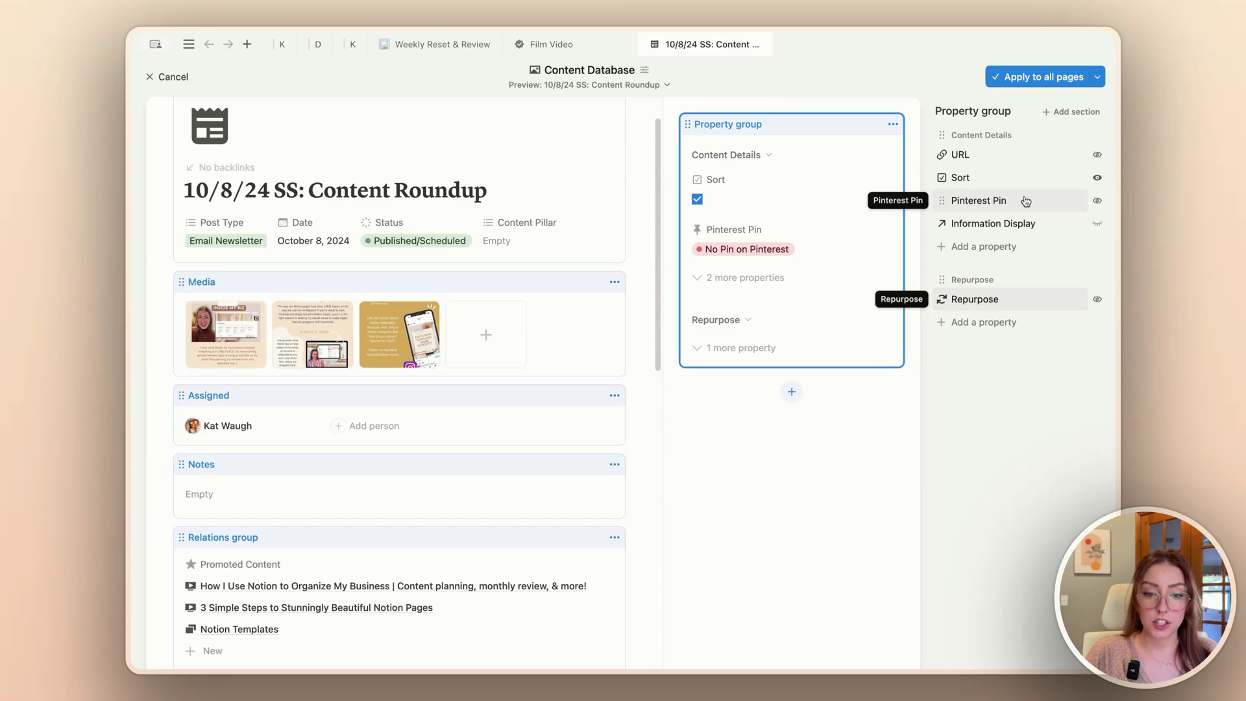
Step: Add a section named "Pinterest" to the property group and move the Pinterest Pin property into it
click(1075, 112)
text(Pinterest)
key(Return)
drag(942, 253, 946, 367)
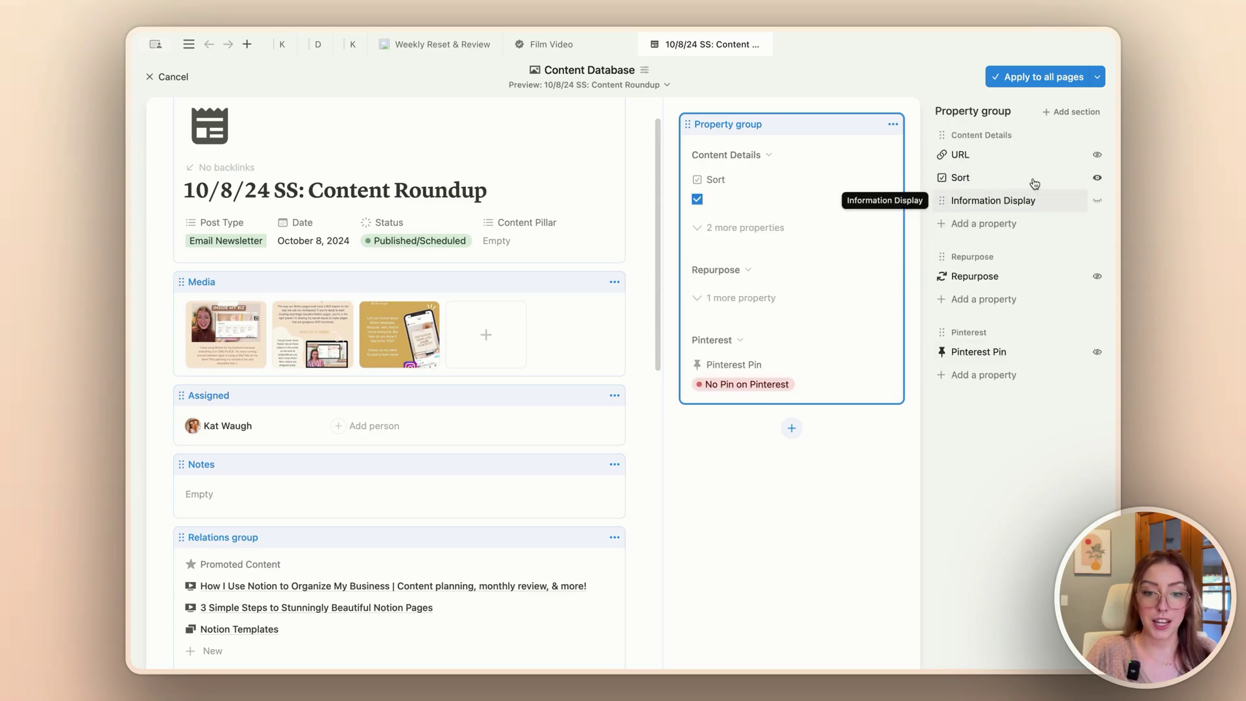
Step: Create a "Widget Relations" section holding the Information Display property, and apply the finished layout to all pages
click(1076, 113)
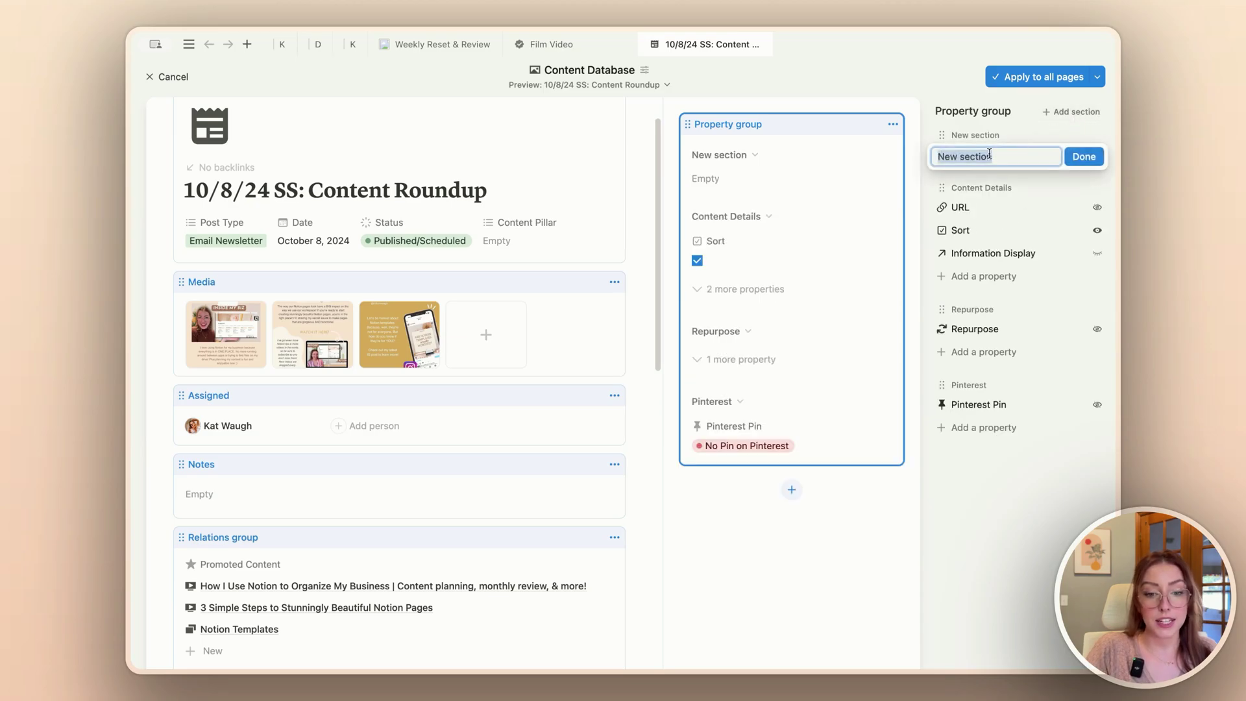
text(Widget)
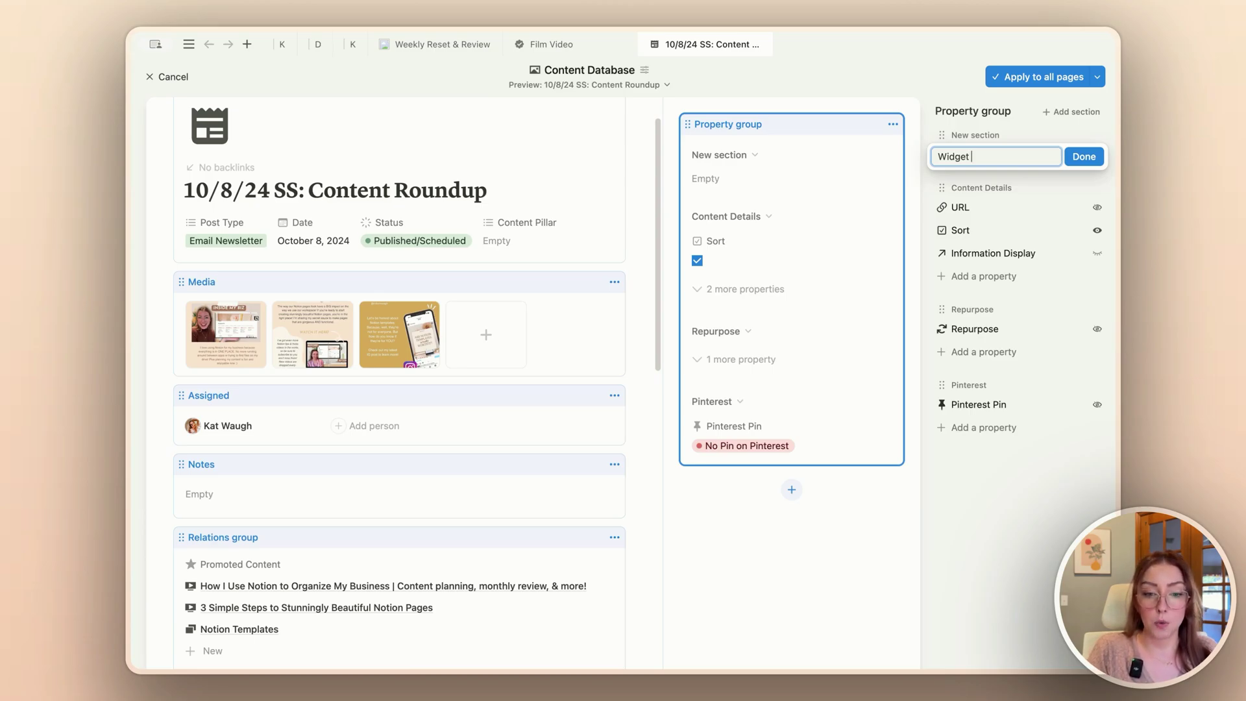
text(Relations)
key(Return)
drag(942, 253, 944, 422)
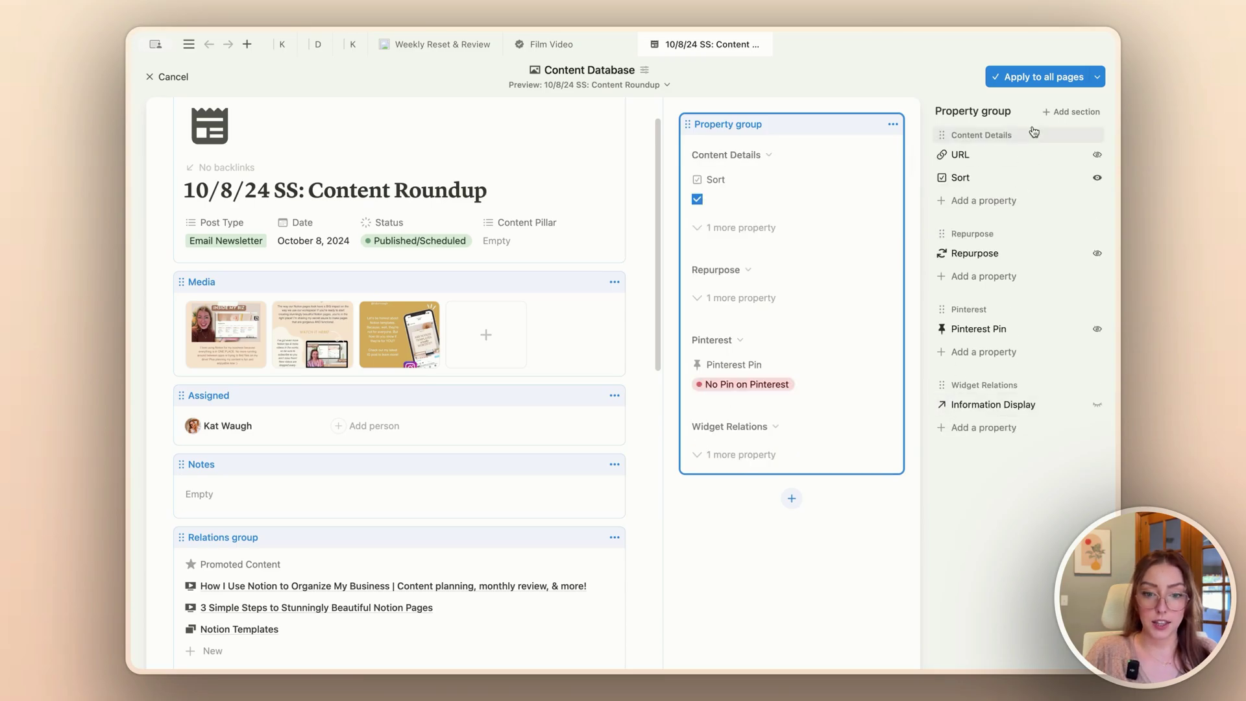
click(1031, 78)
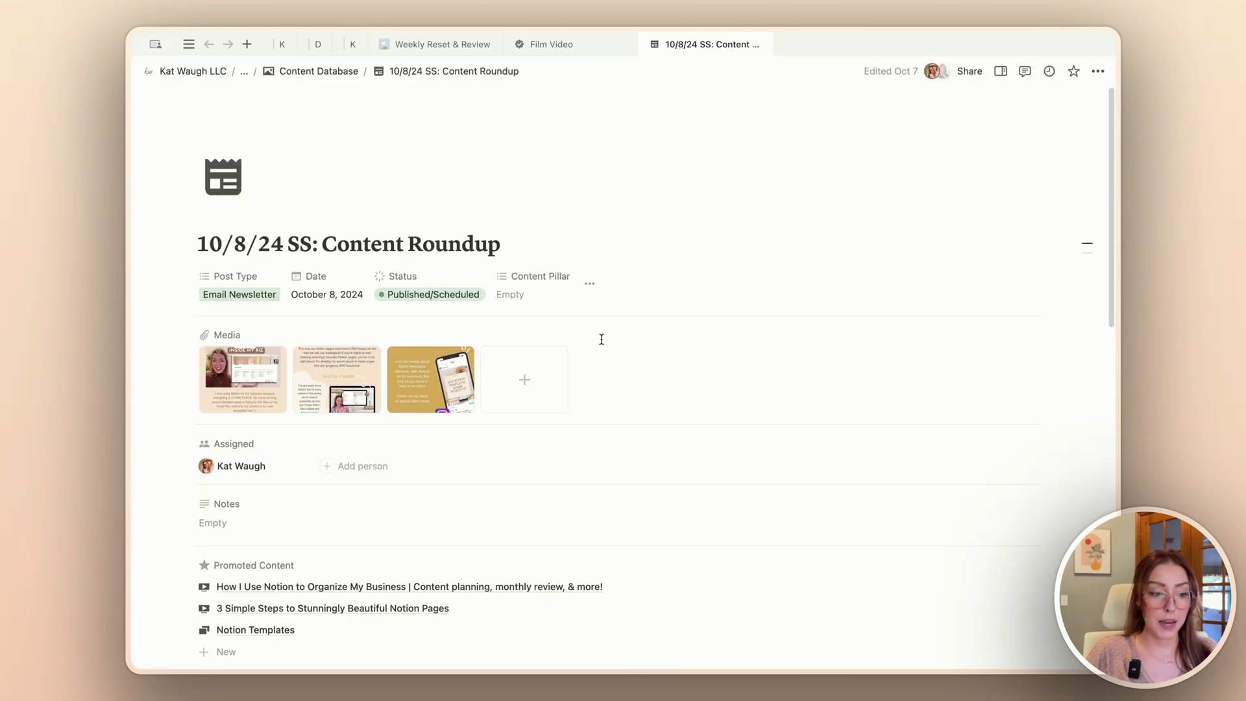
Step: Review the Content Roundup page's applied layout and the property sections in its details panel, including the hidden properties
scroll(602, 339, down, 2)
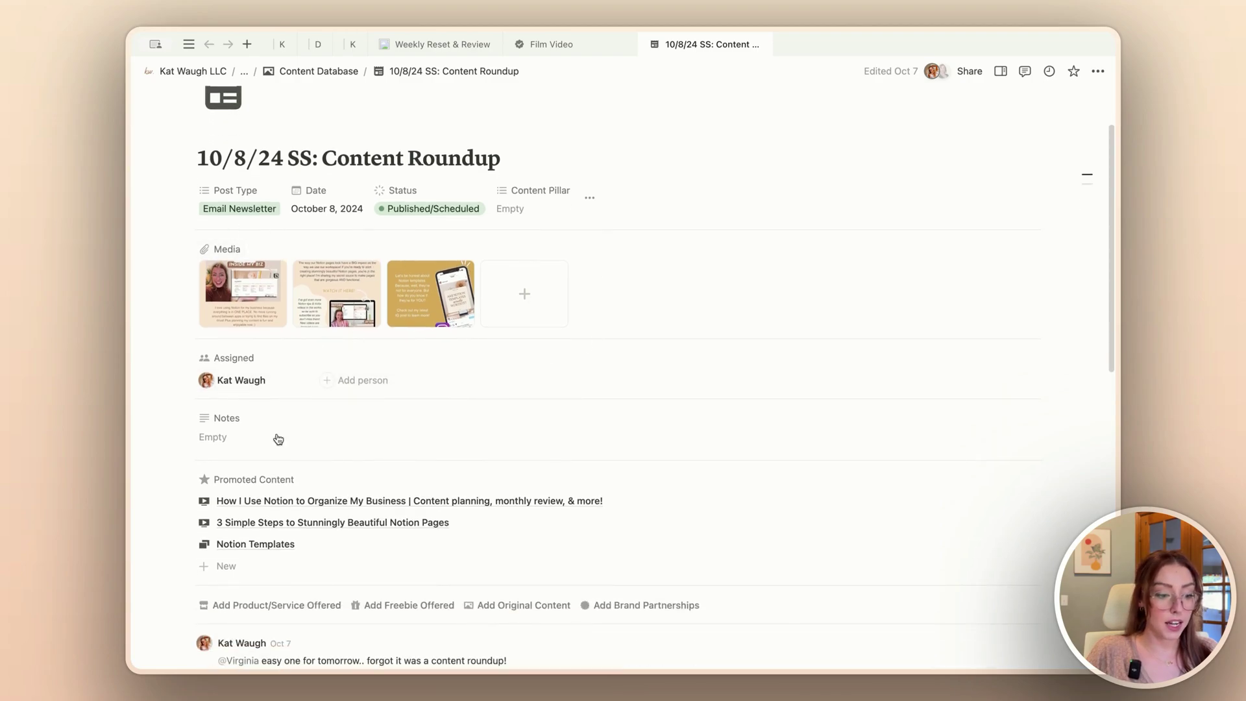
scroll(276, 438, down, 1)
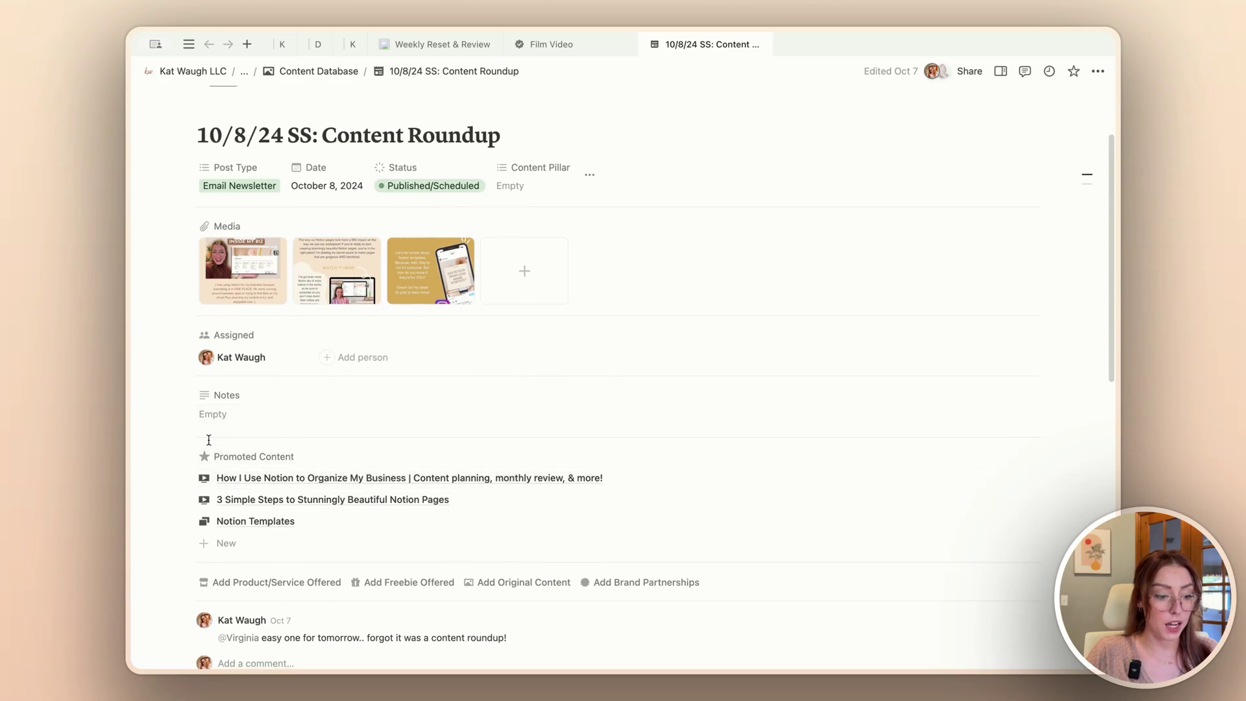
scroll(393, 504, up, 3)
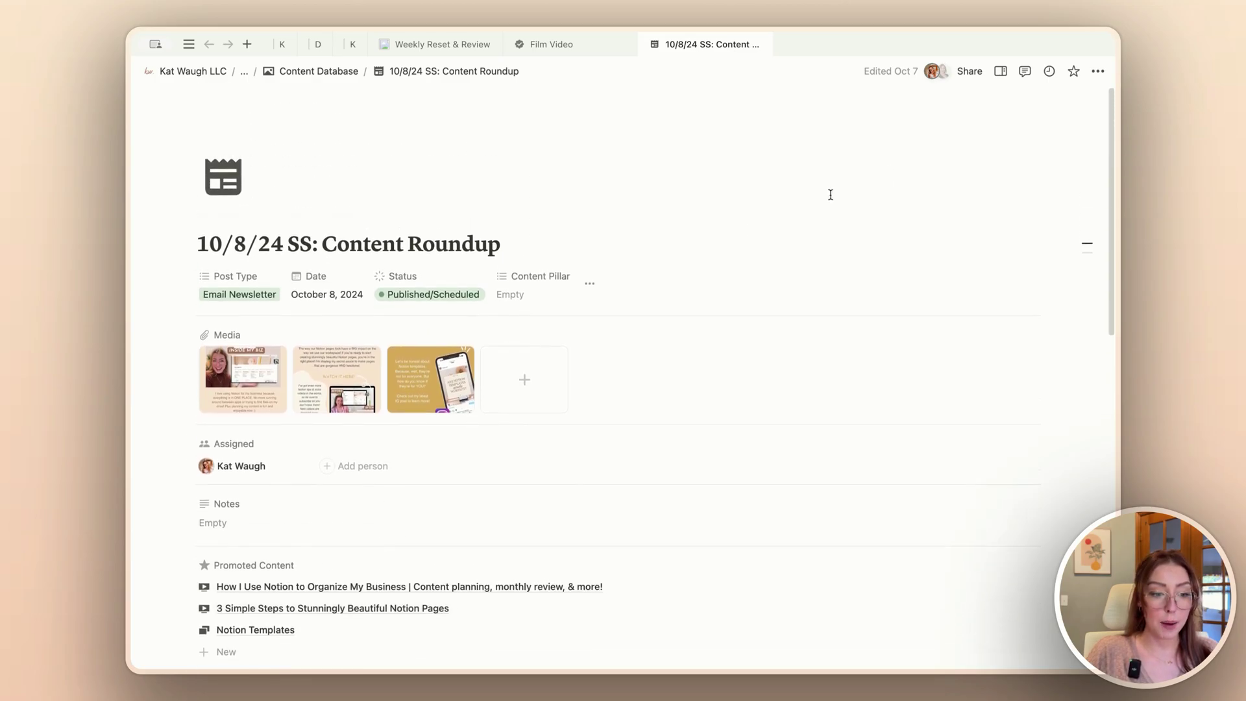
click(1001, 73)
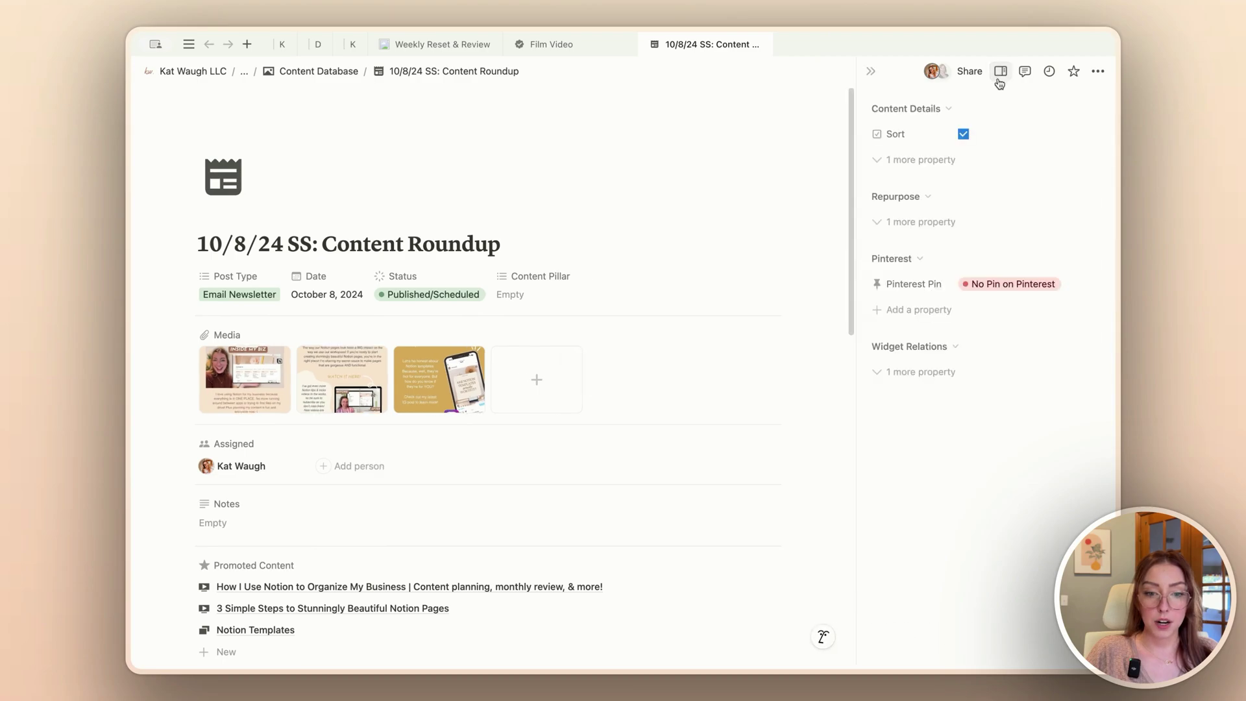
click(937, 161)
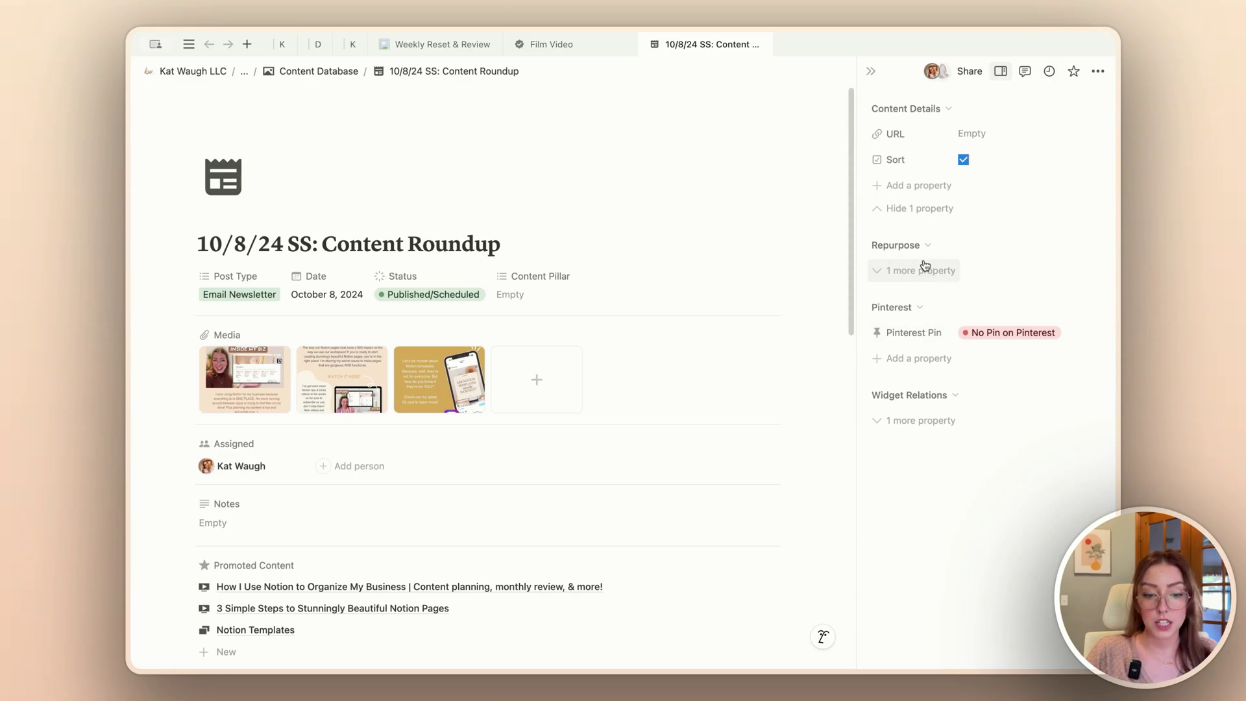
click(949, 414)
click(924, 492)
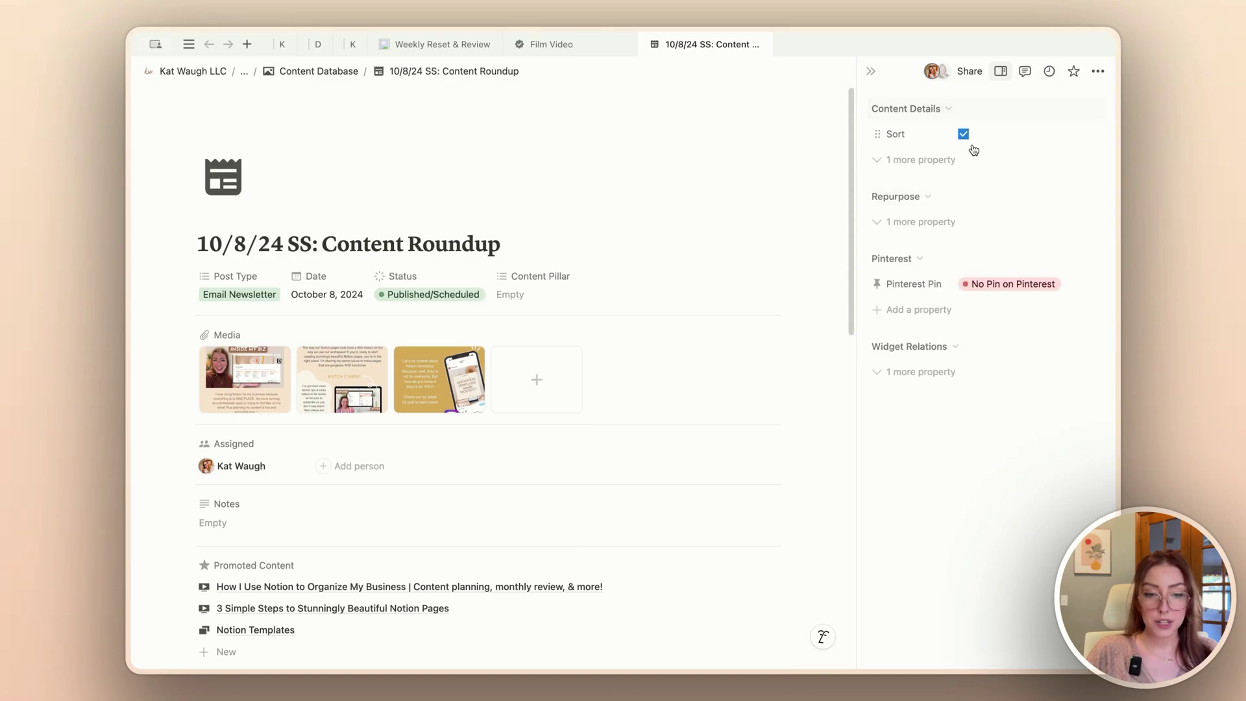
click(871, 75)
Step: Customize the page layout so the URL property in the property group's Content Details section is set to Always show
mouse_move(415, 198)
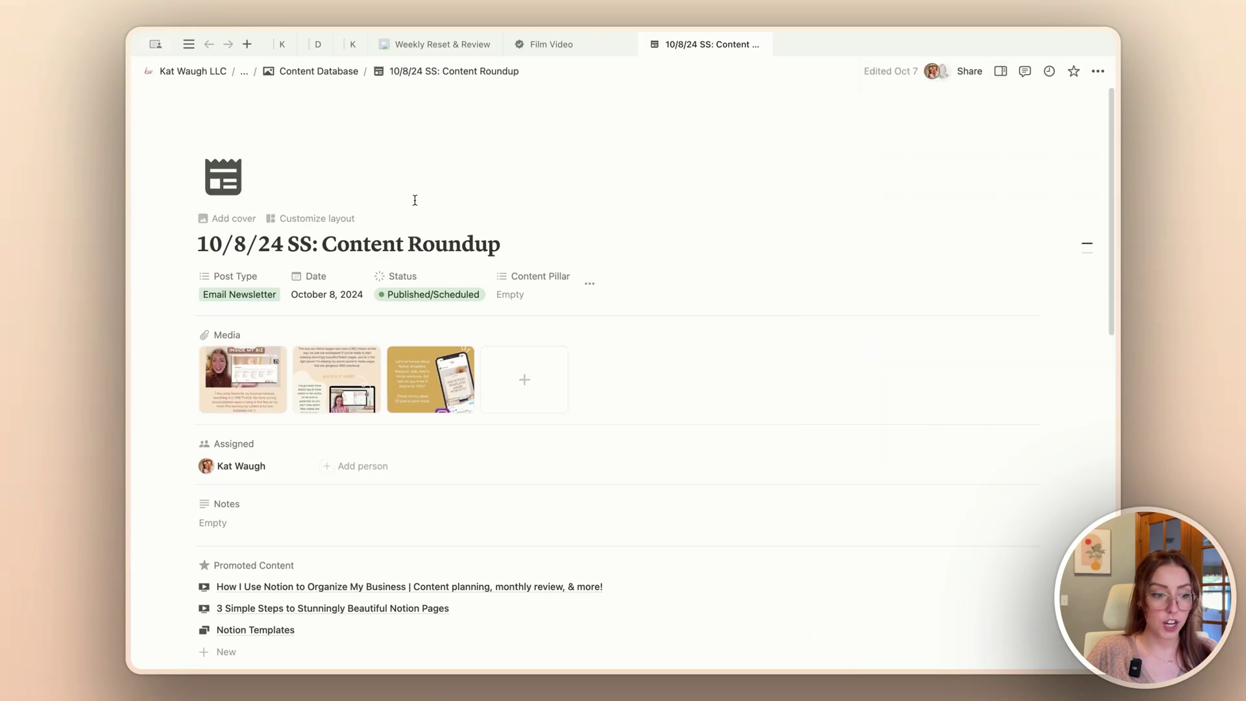
click(311, 218)
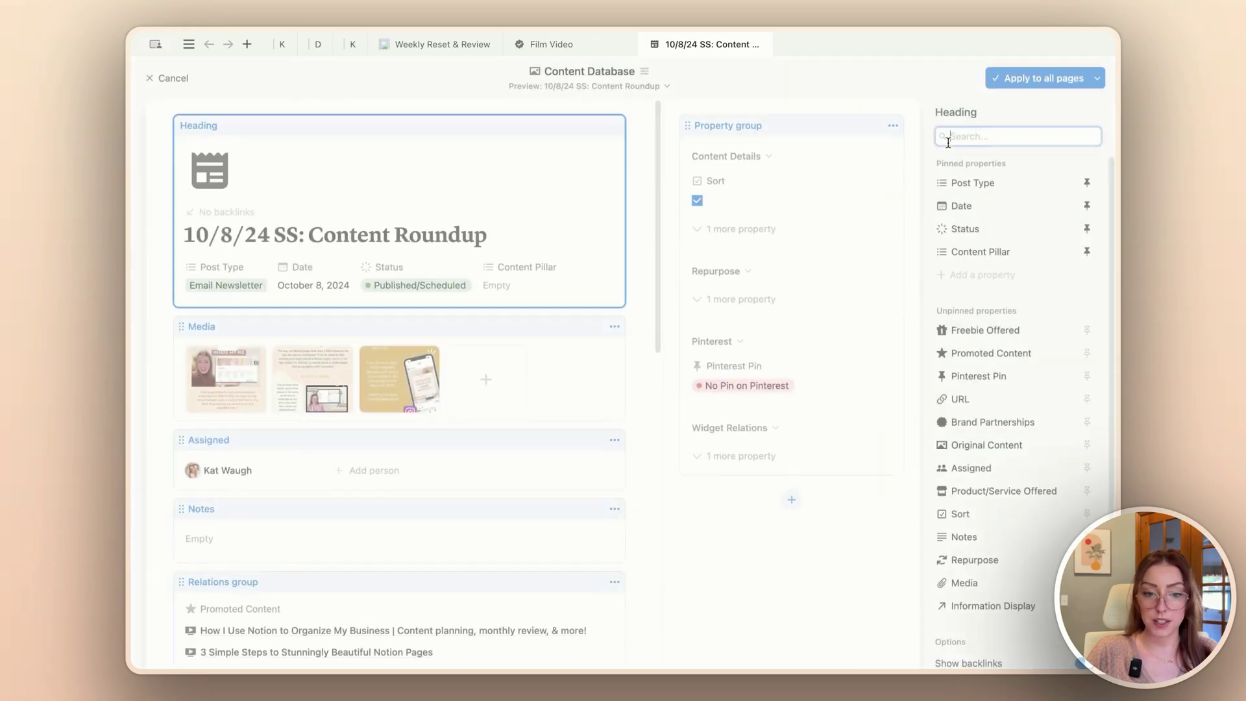
click(763, 207)
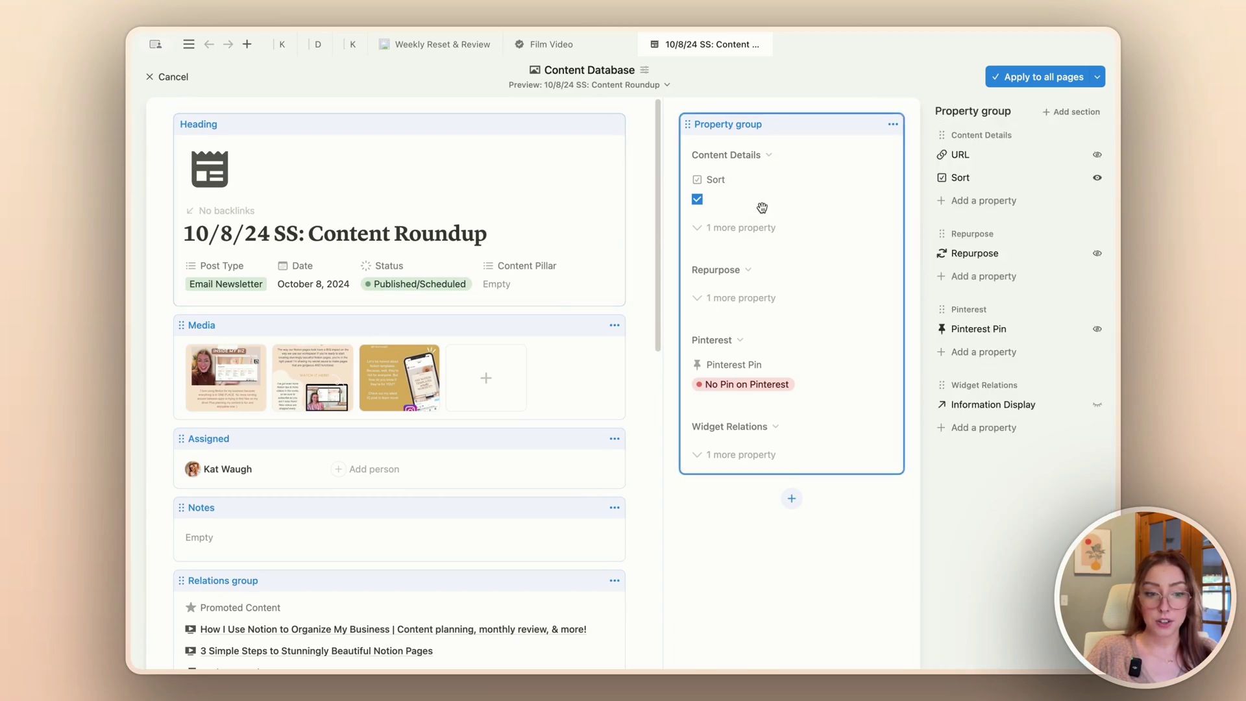
click(1097, 155)
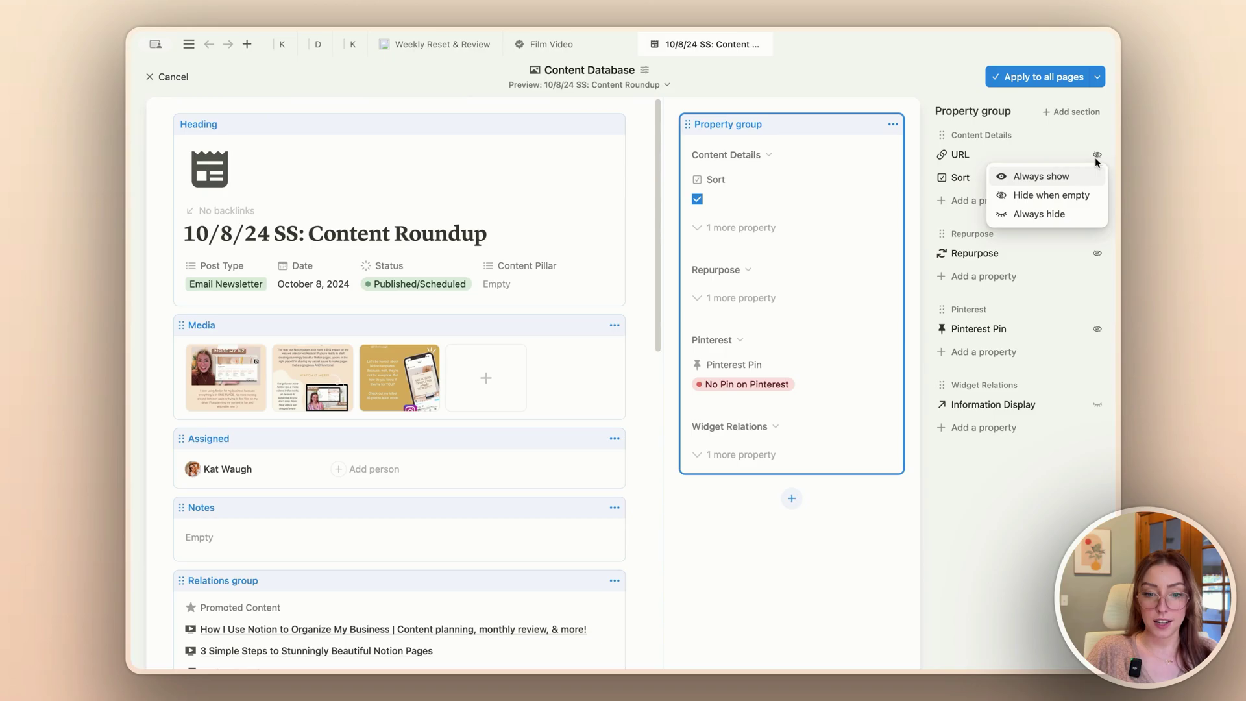
click(1041, 177)
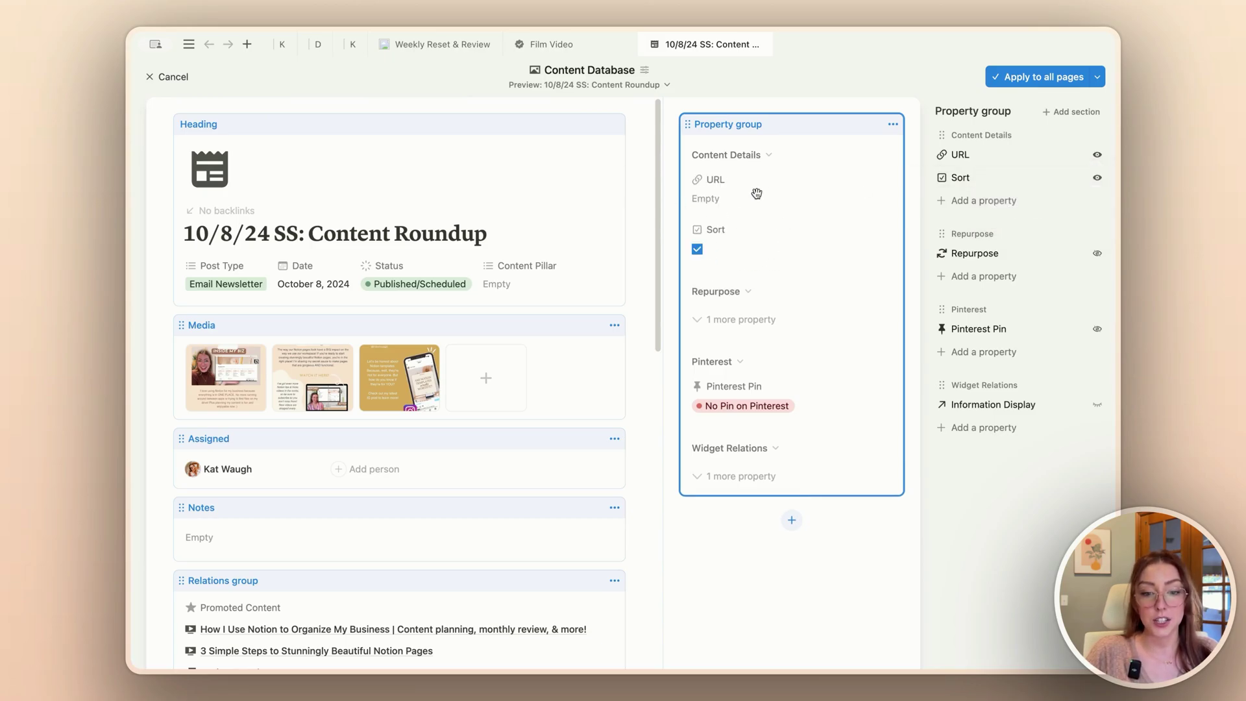
Step: Set the Repurpose and Pinterest Pin properties to Always show, and apply the updated layout to all pages
click(1098, 254)
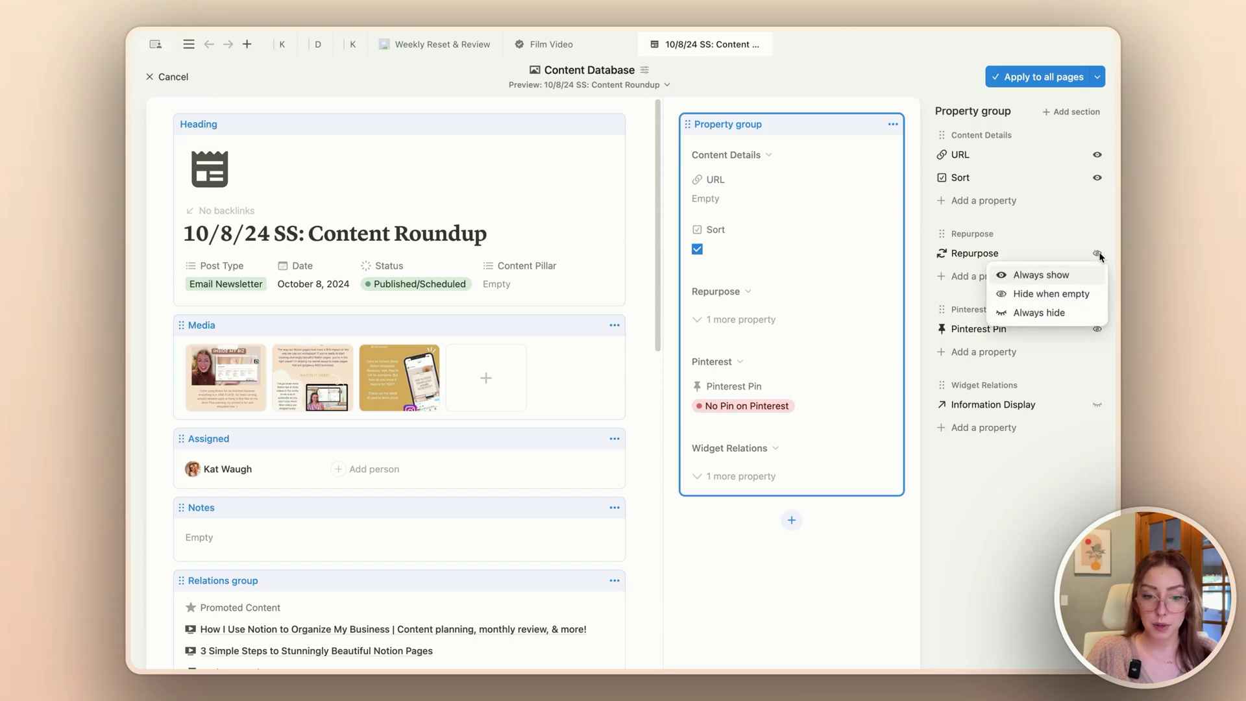
click(1032, 276)
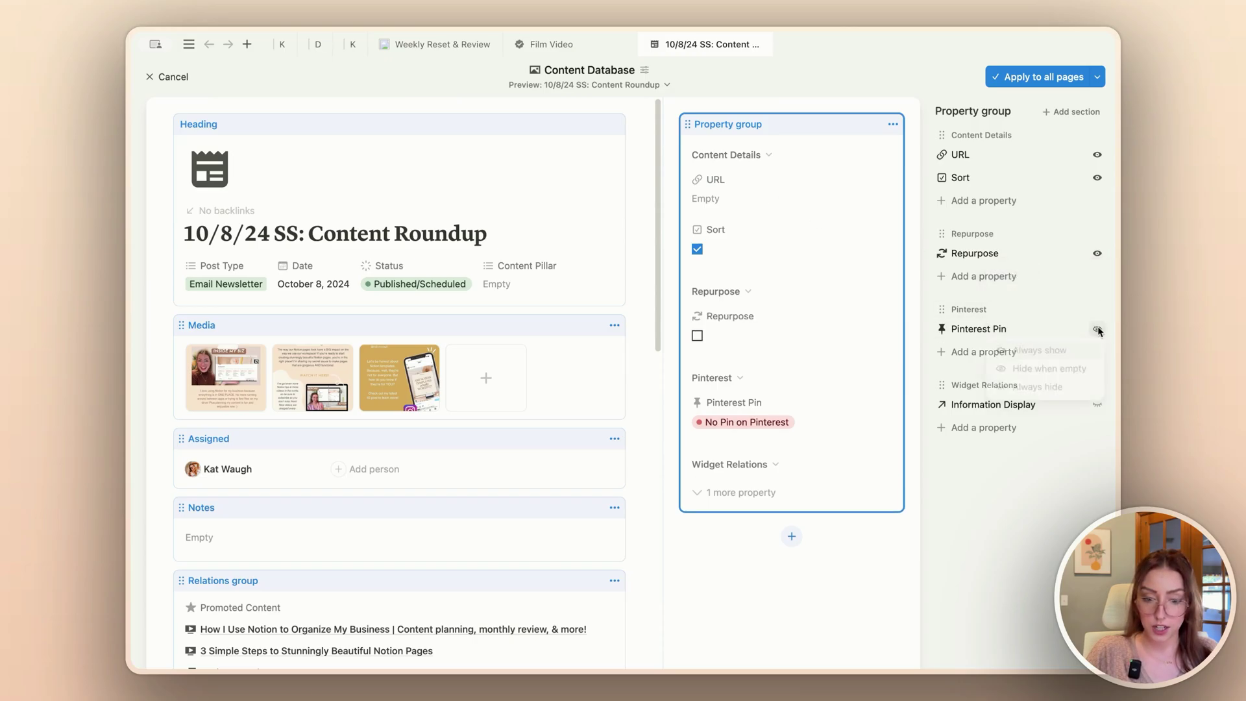
click(1039, 350)
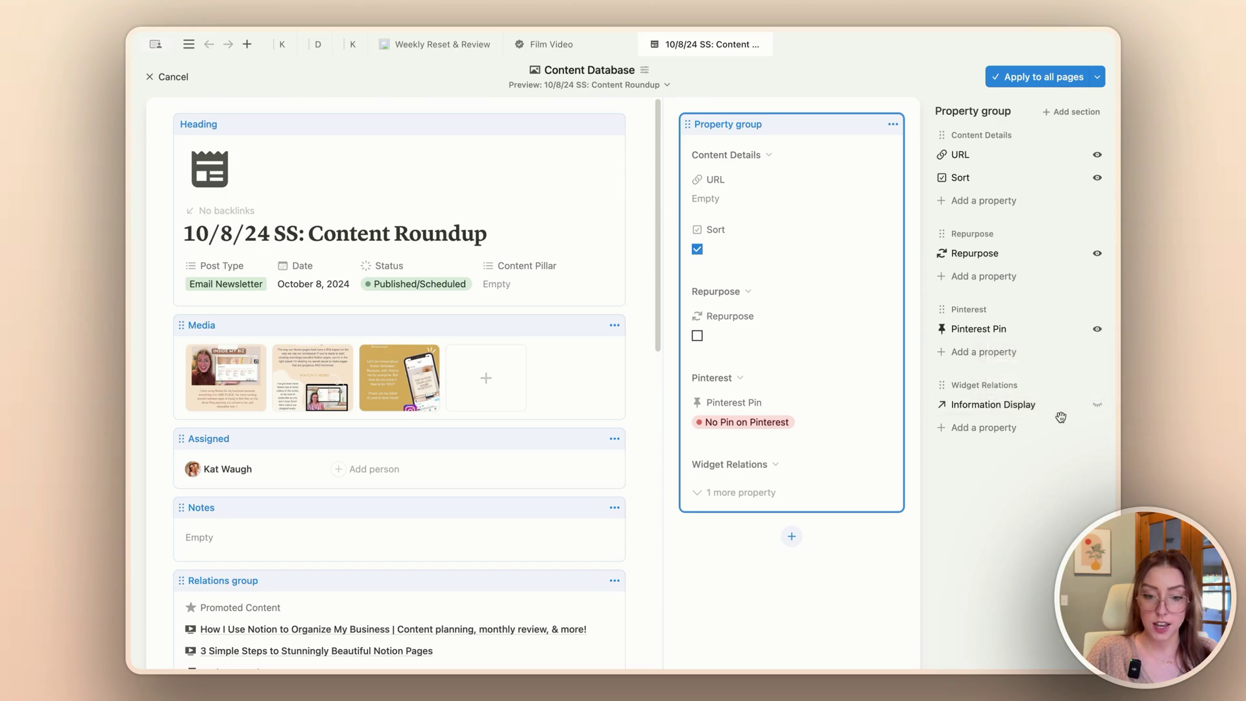
click(1031, 78)
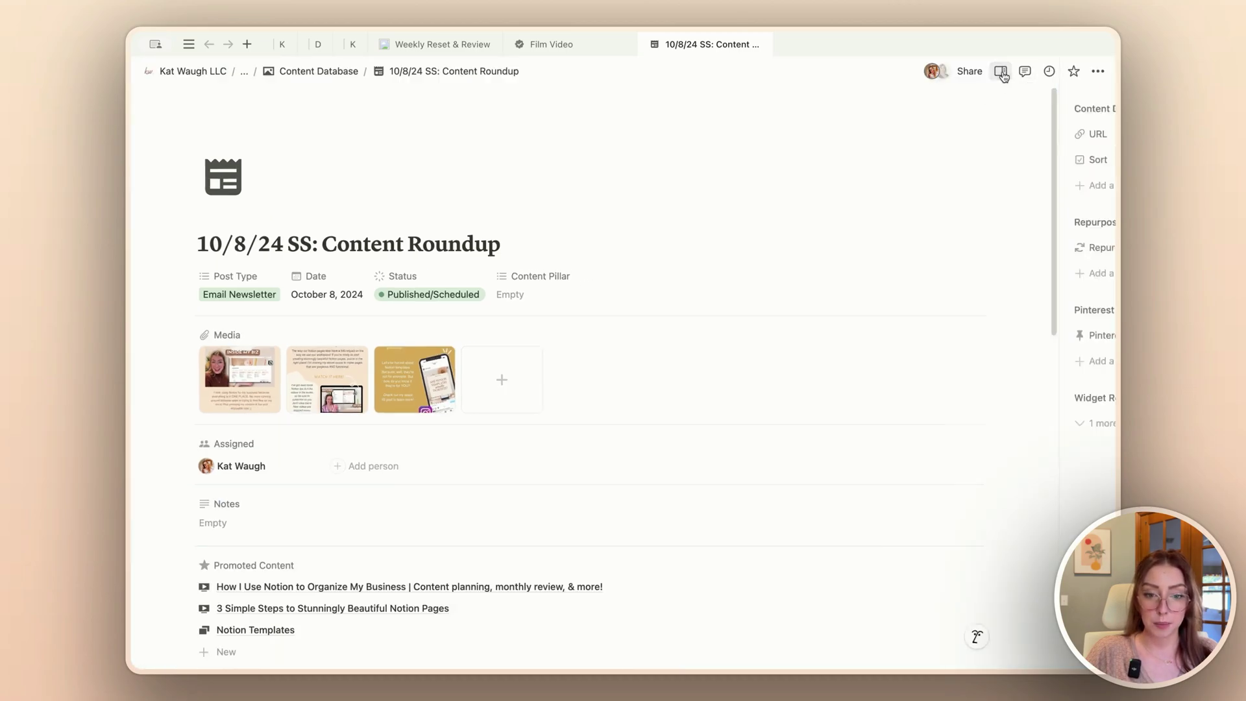
click(1001, 71)
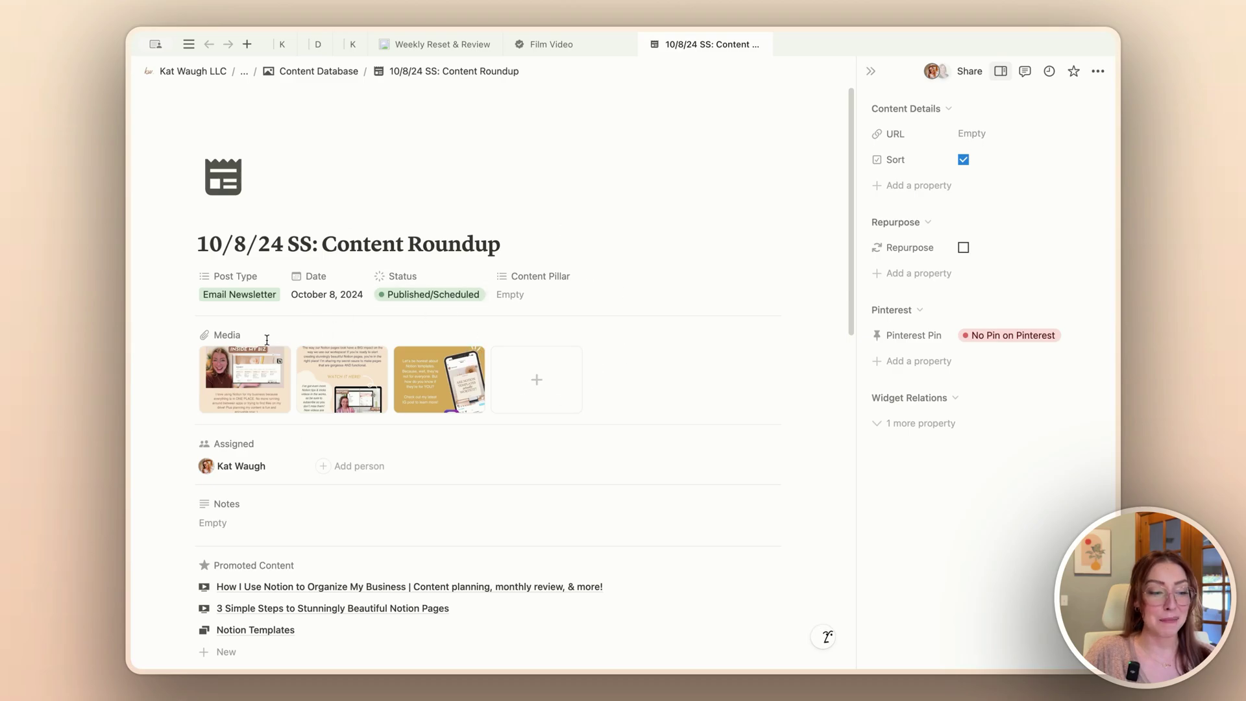
scroll(274, 453, down, 5)
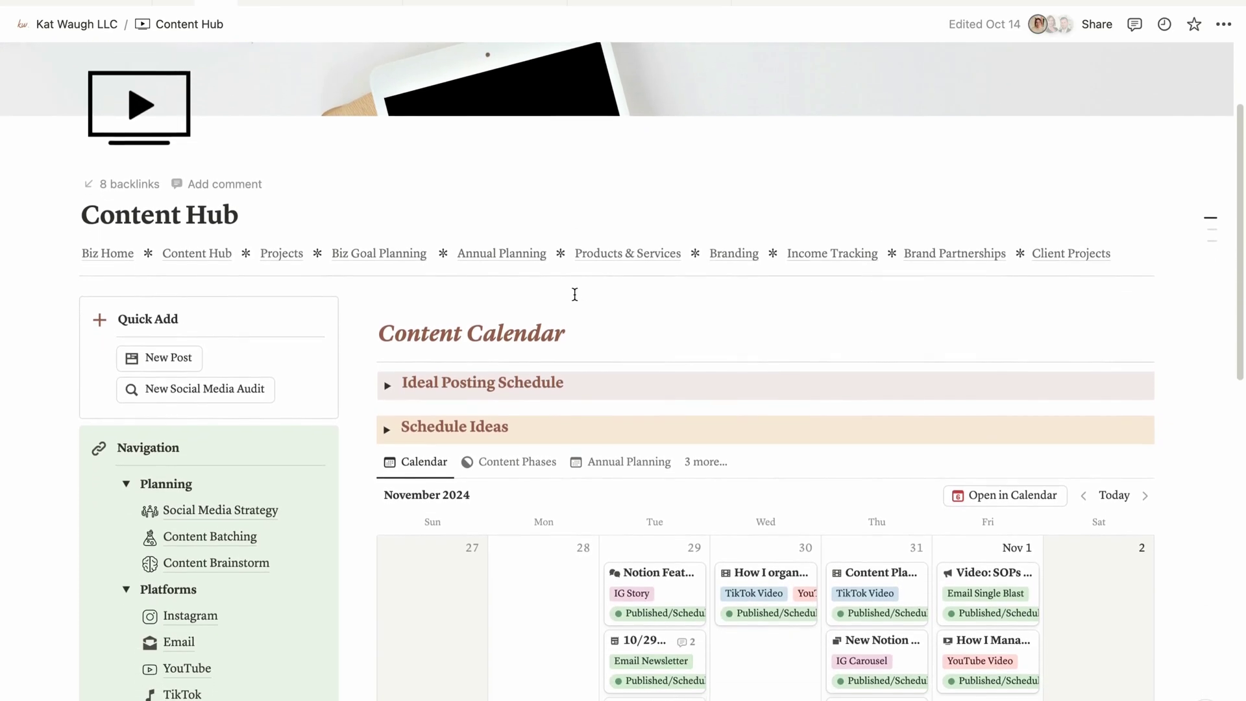
scroll(575, 294, down, 5)
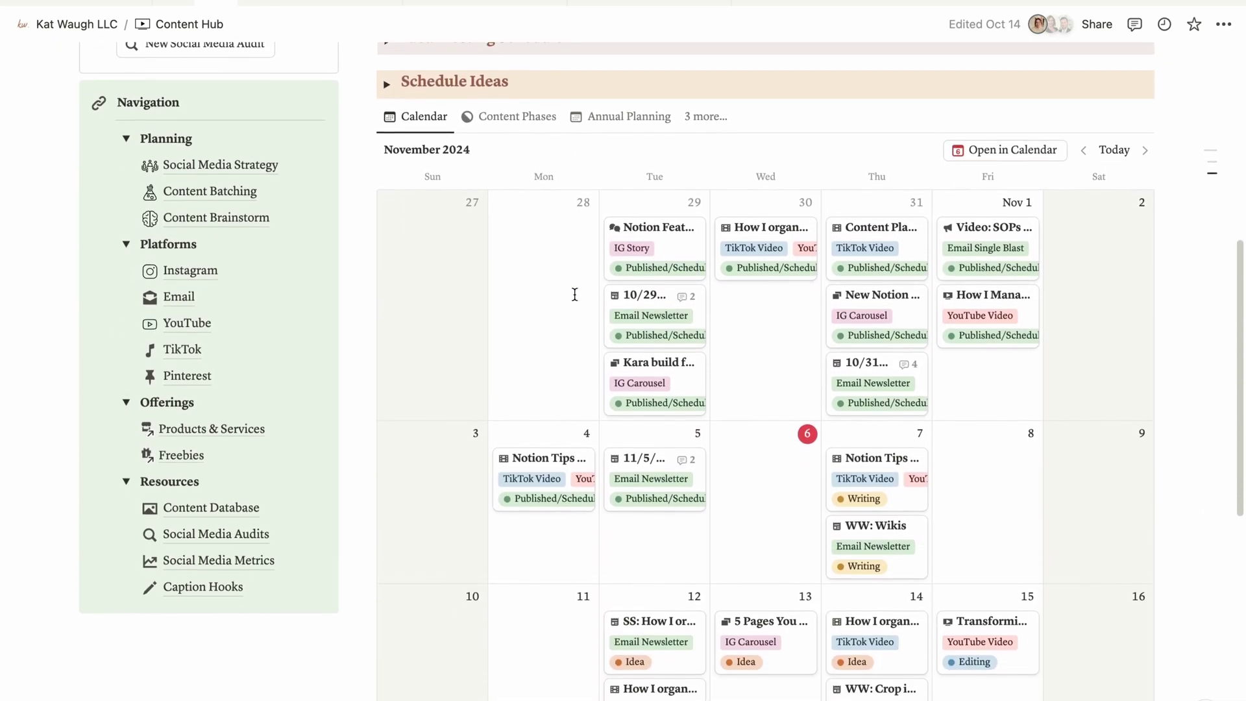
scroll(575, 295, down, 5)
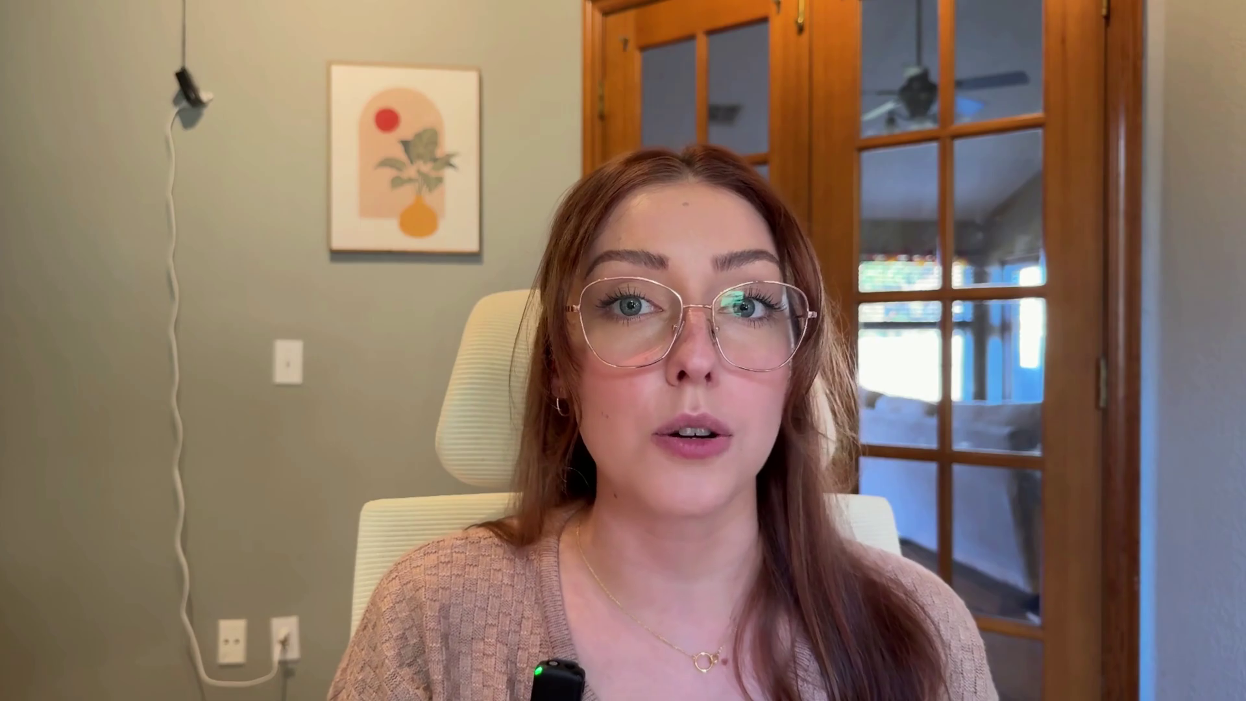